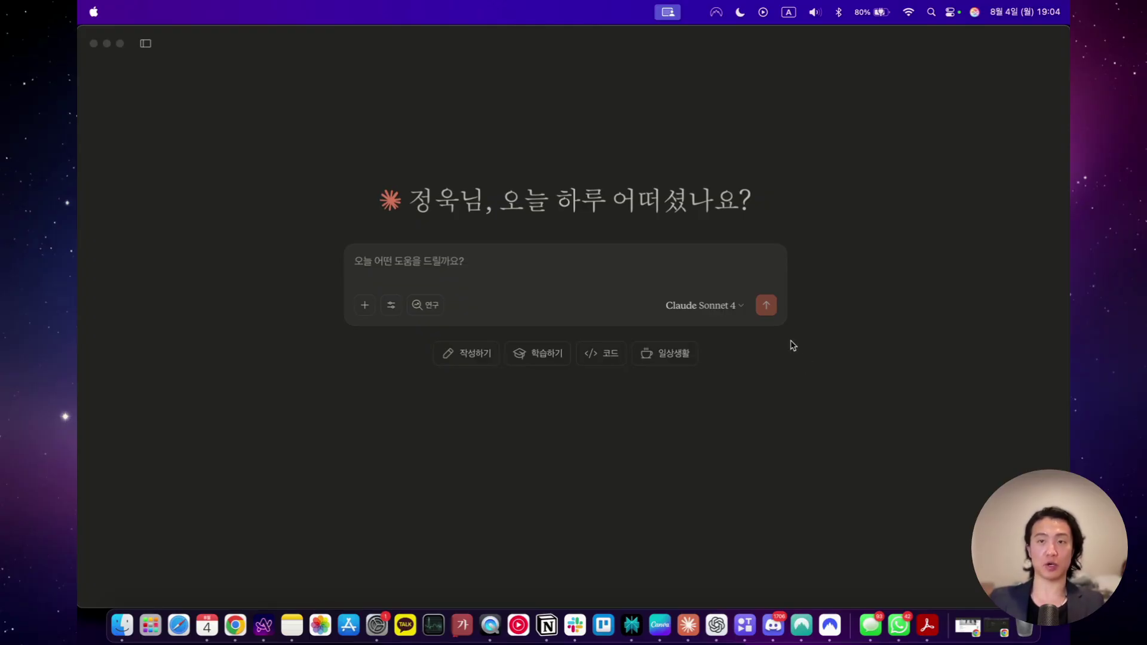
- Ask Claude in a new chat: "Claude, bring up my schedule for tomorrow, Tuesday August 5th"
left_click(580, 240)
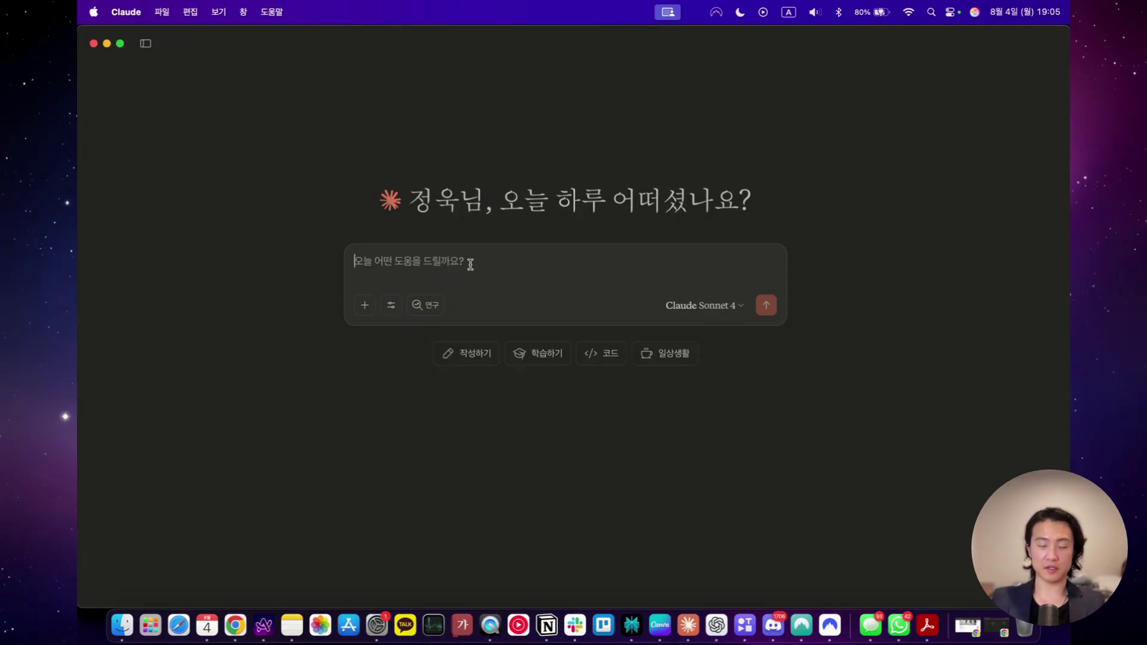
type("claude, bring up my ")
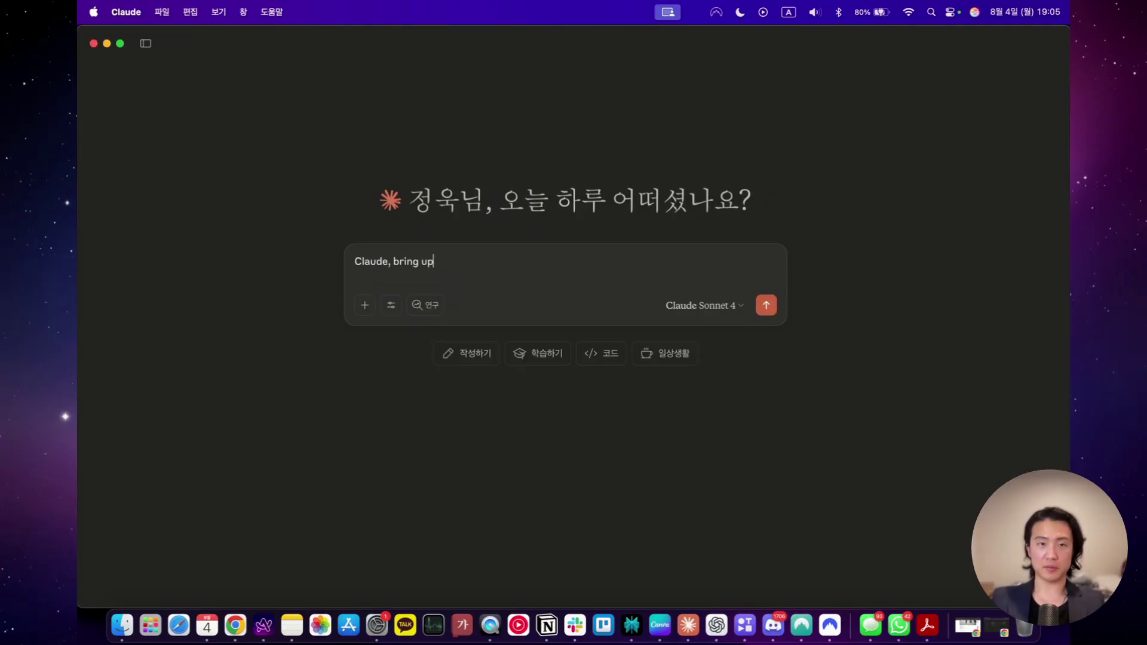
type("schedule for tom")
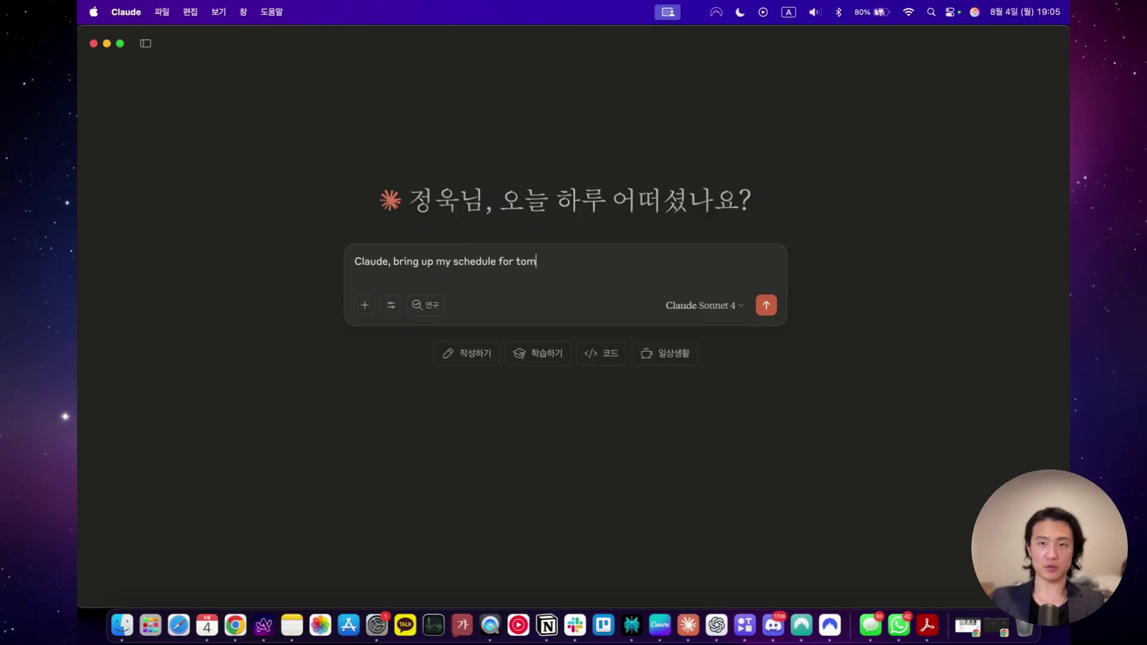
type("orrow, Tuesday")
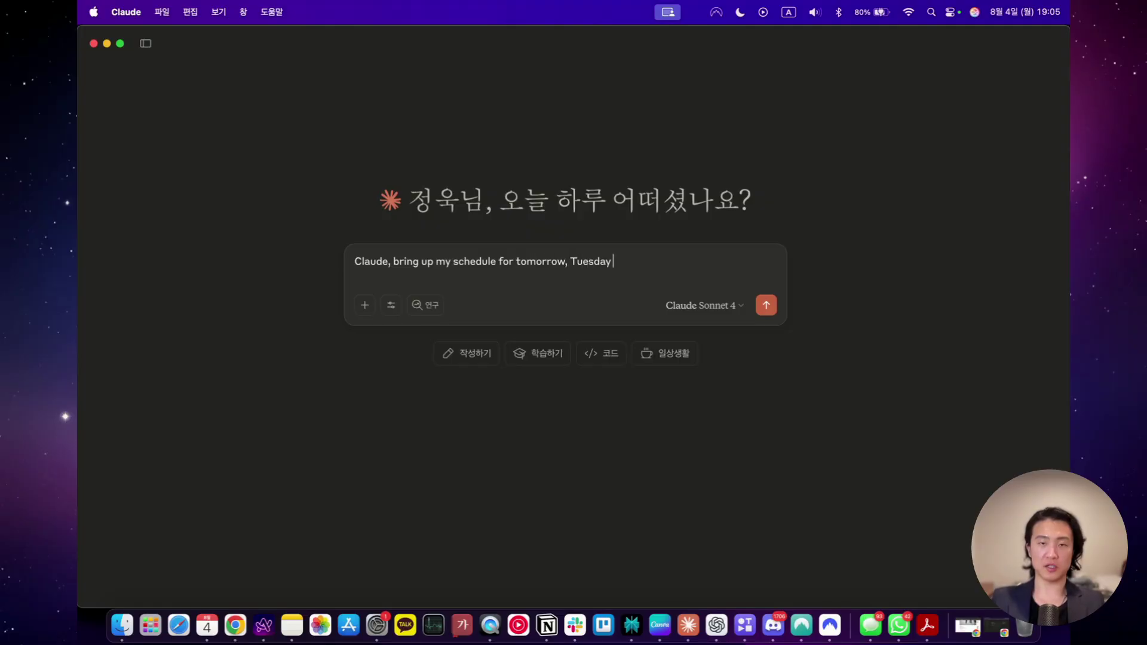
type(" August 5th")
key("Return")
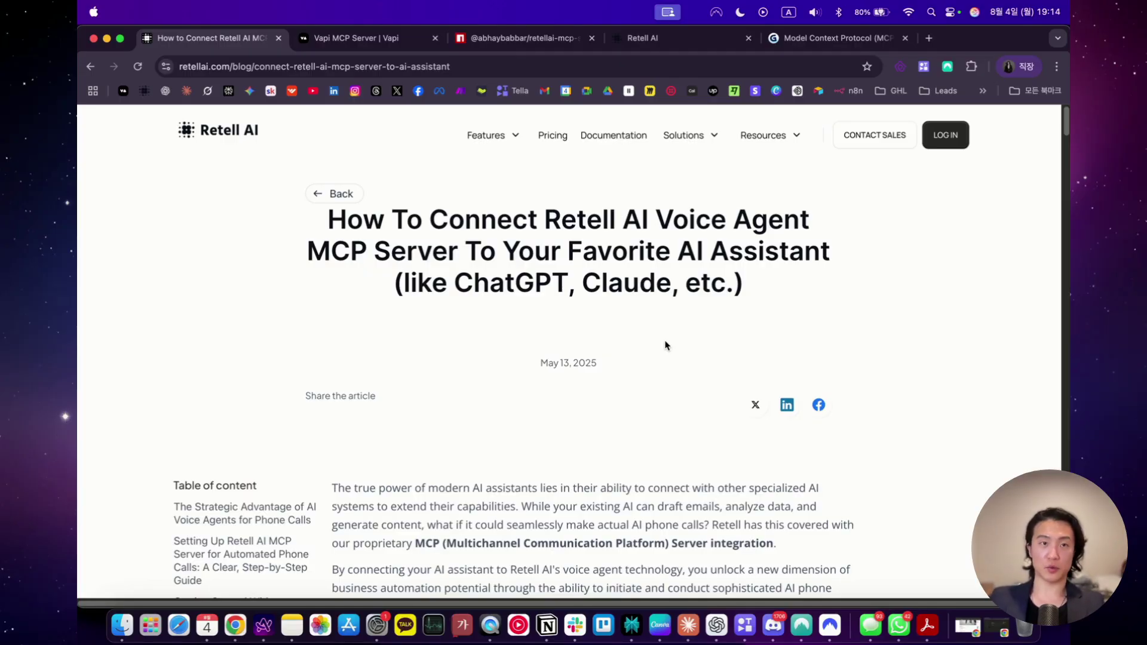
- Examine the Initial Setup instructions for the Retell AI MCP server in the Retell AI blog article
scroll(666, 345, "down", 20)
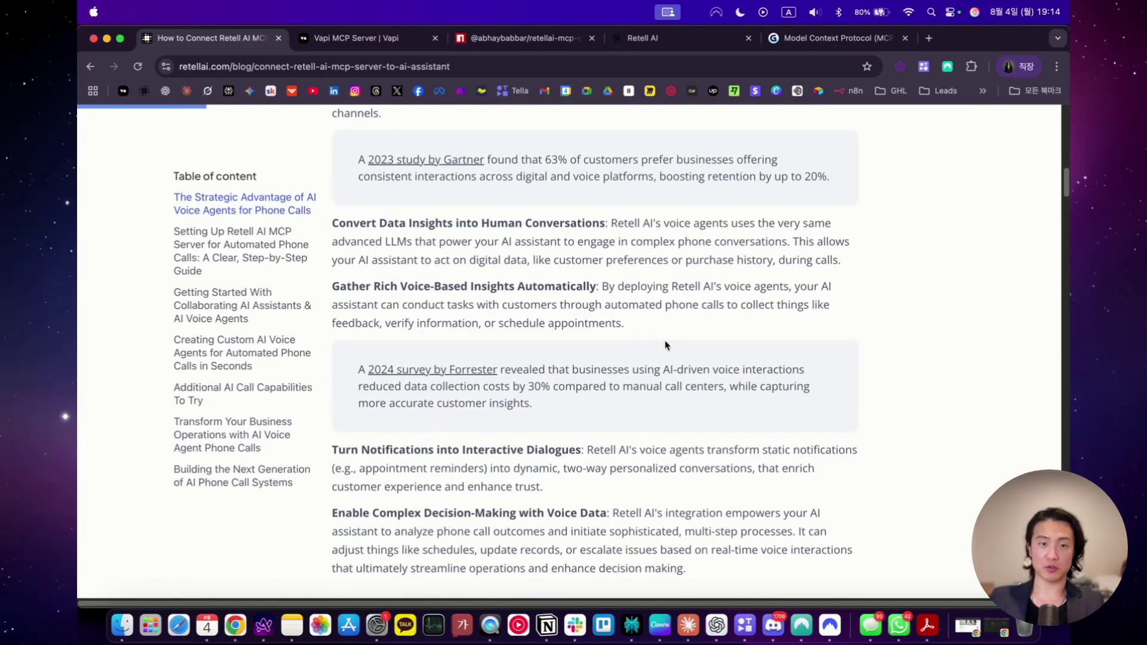
scroll(667, 345, "up", 3)
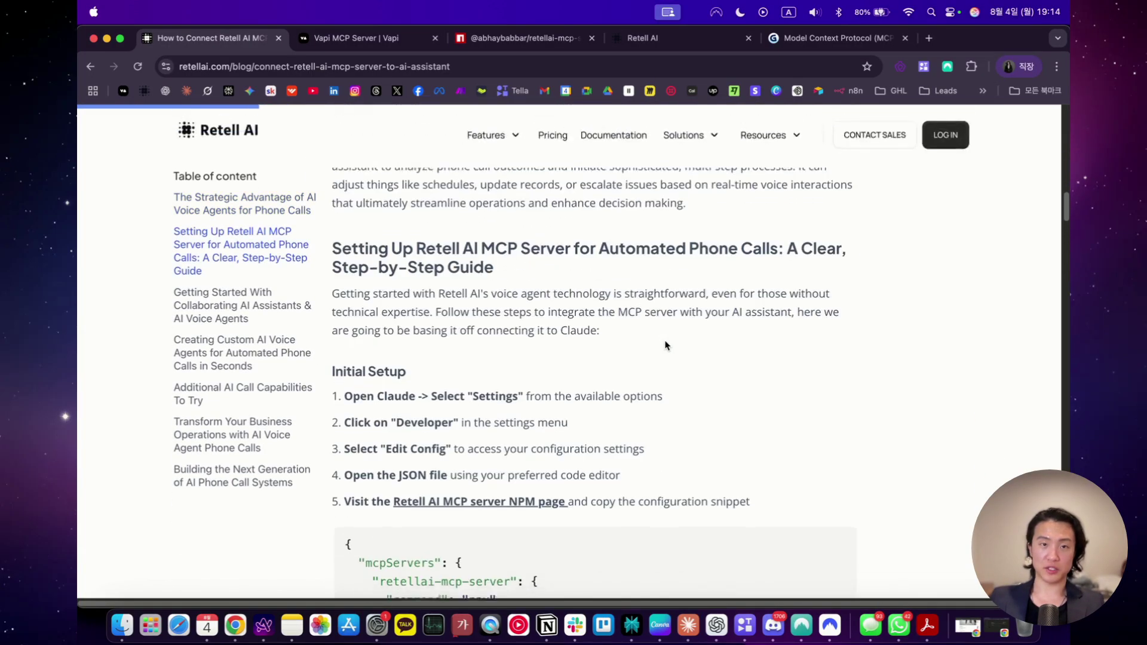
scroll(514, 349, "down", 2)
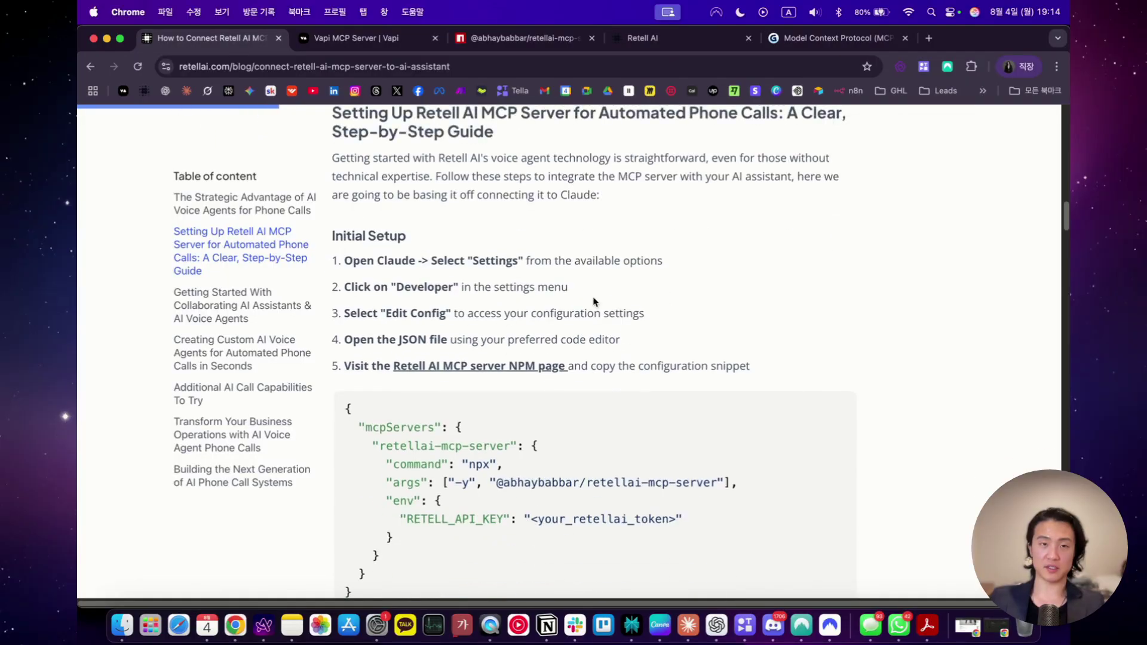
scroll(594, 302, "down", 2)
scroll(592, 300, "up", 1)
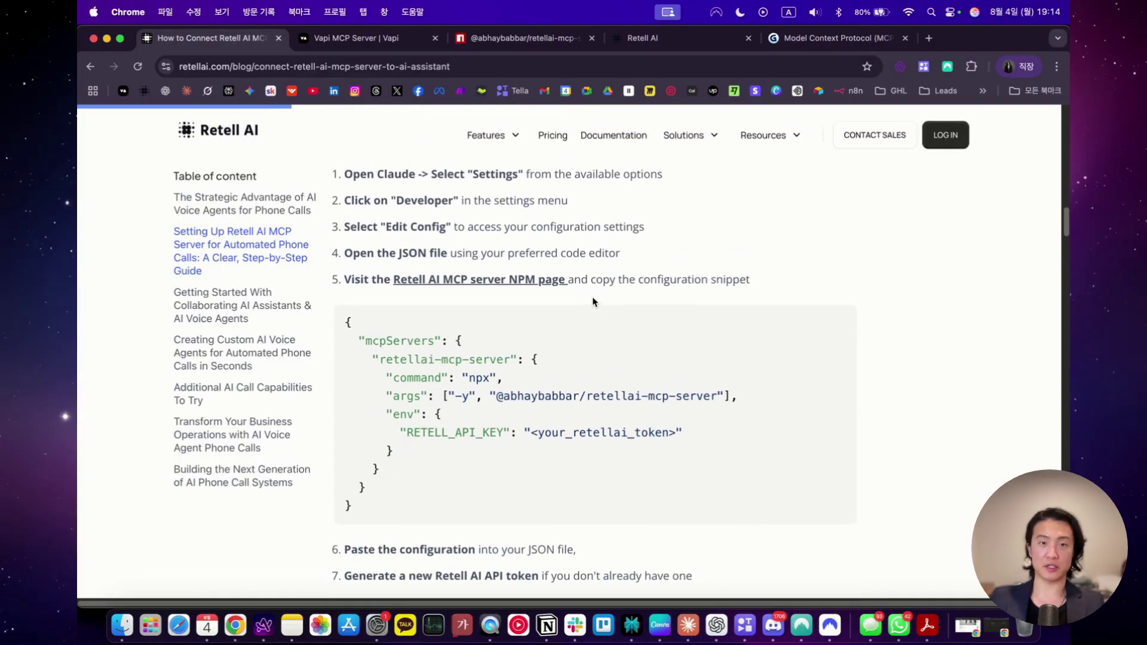
scroll(394, 237, "up", 1)
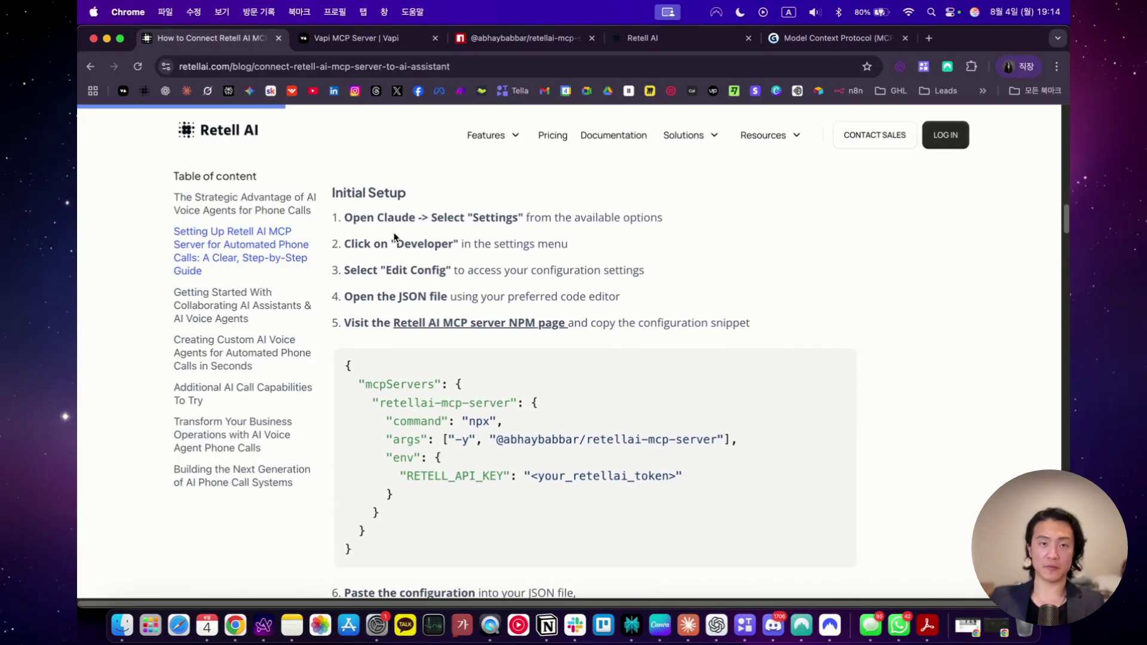
left_click_drag(374, 217, 464, 210)
left_click(470, 220)
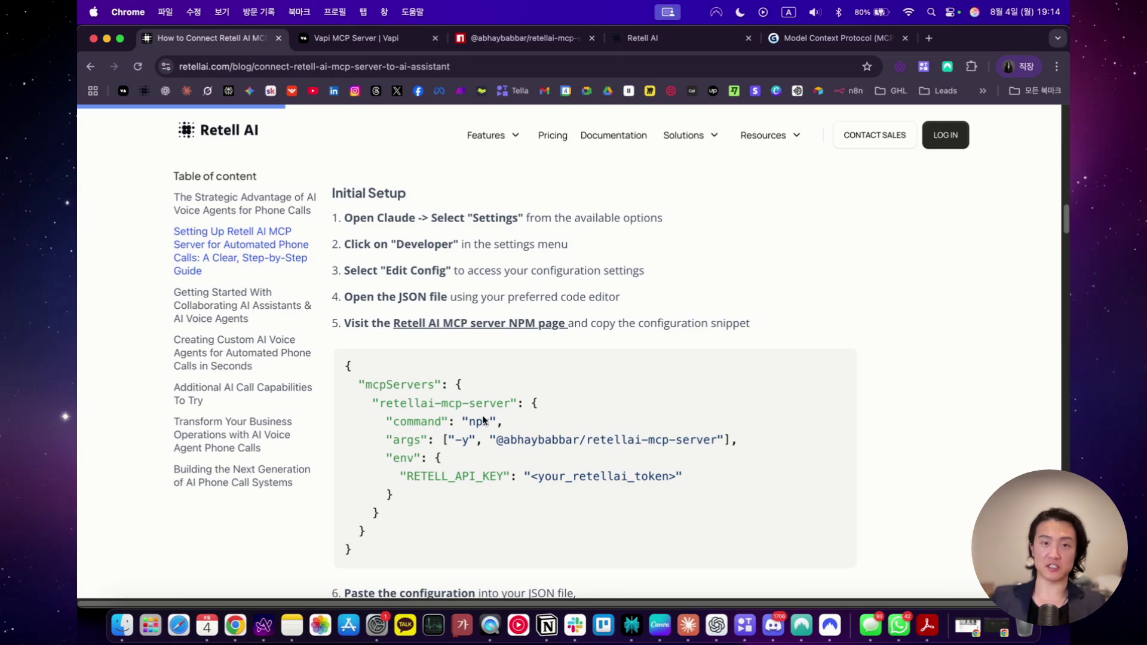
- Switch to Claude and show the local MCP servers in its developer settings
left_click(695, 638)
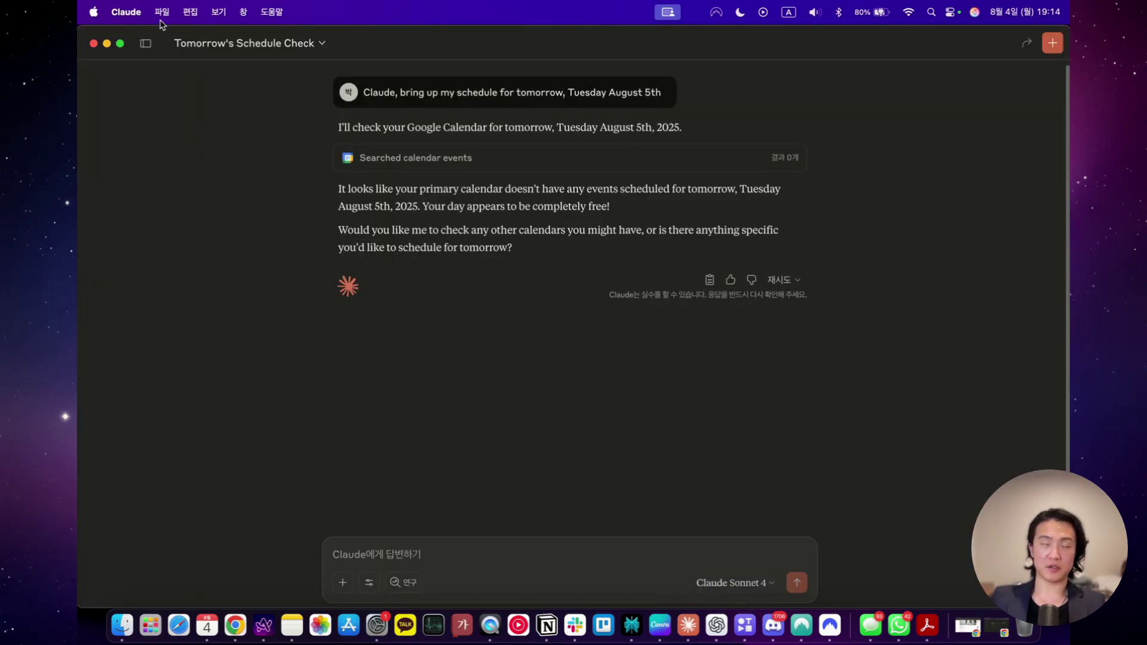
left_click(161, 12)
left_click(125, 12)
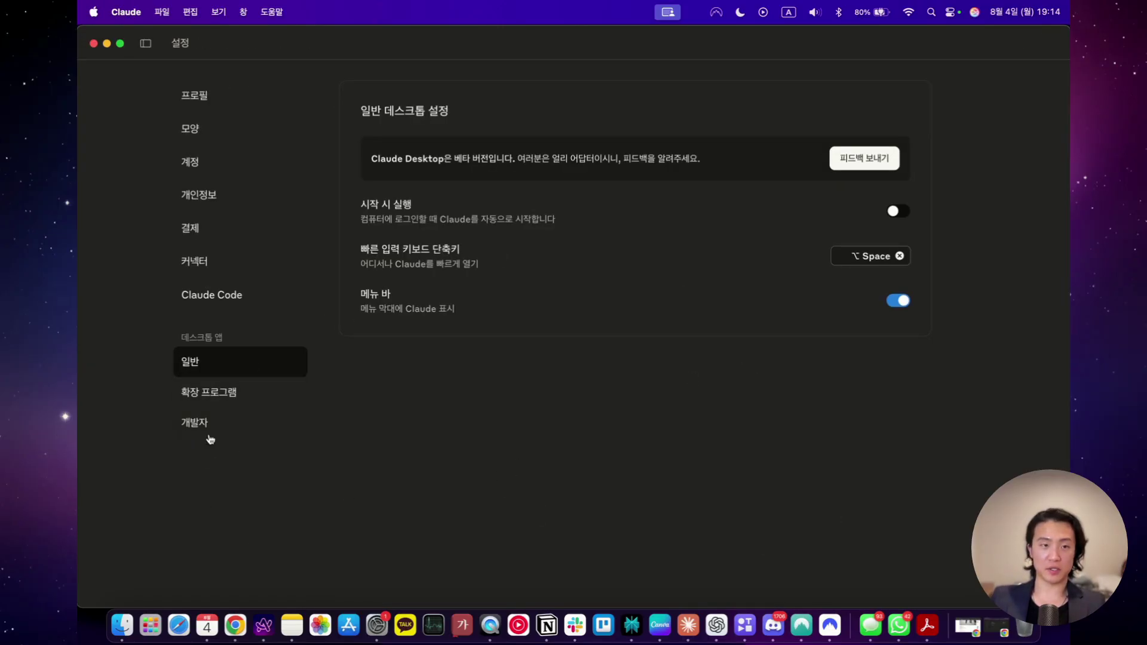
left_click(206, 423)
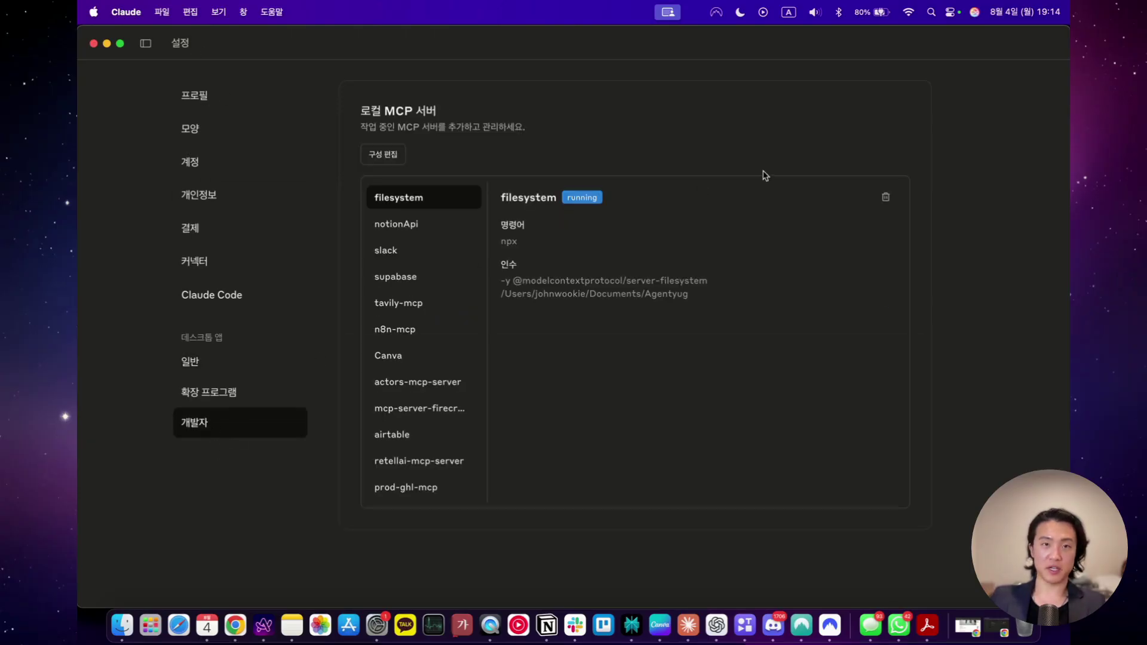
- Locate claude_desktop_config.json through the MCP configuration editing option and open it in TextEdit
left_click(378, 166)
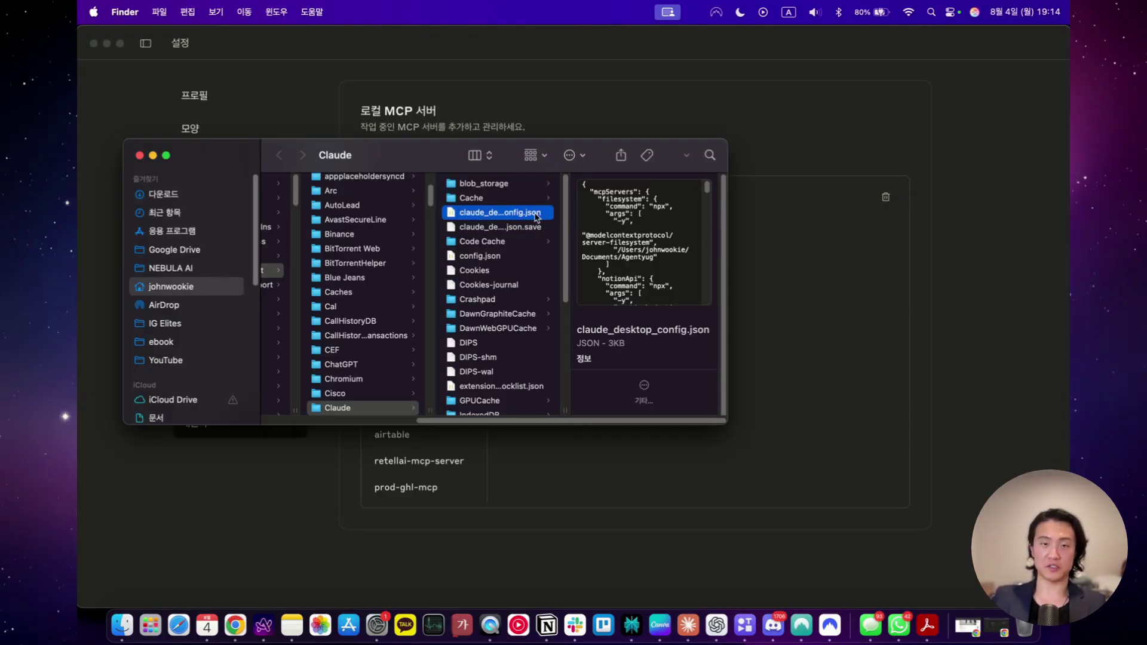
right_click(536, 217)
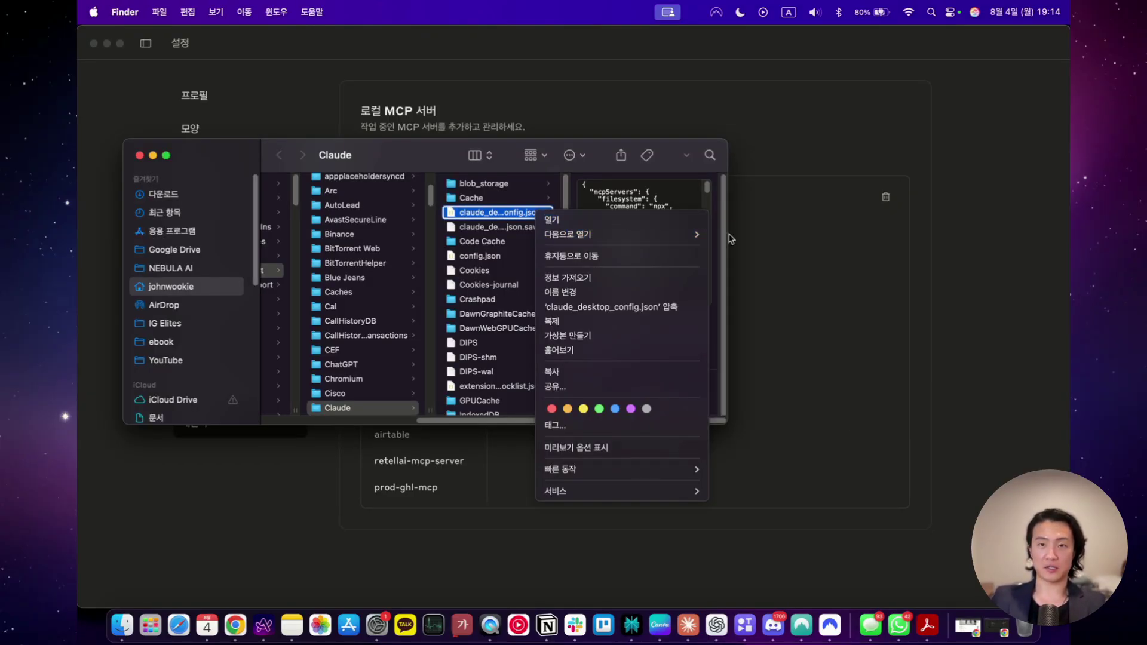
mouse_move(674, 239)
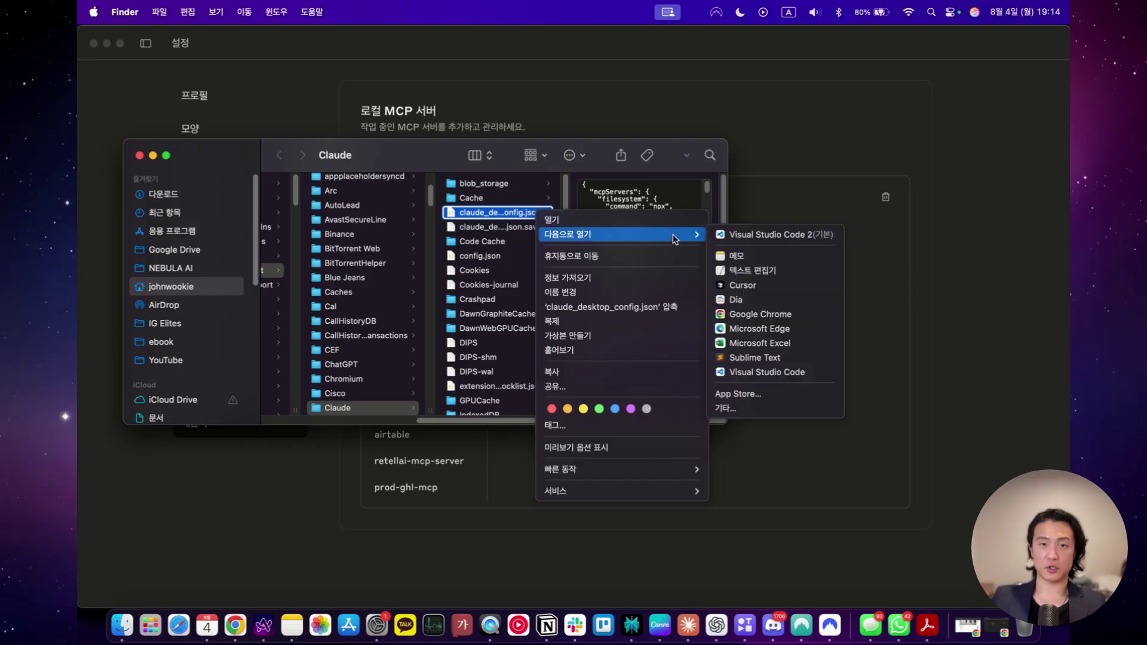
left_click(781, 273)
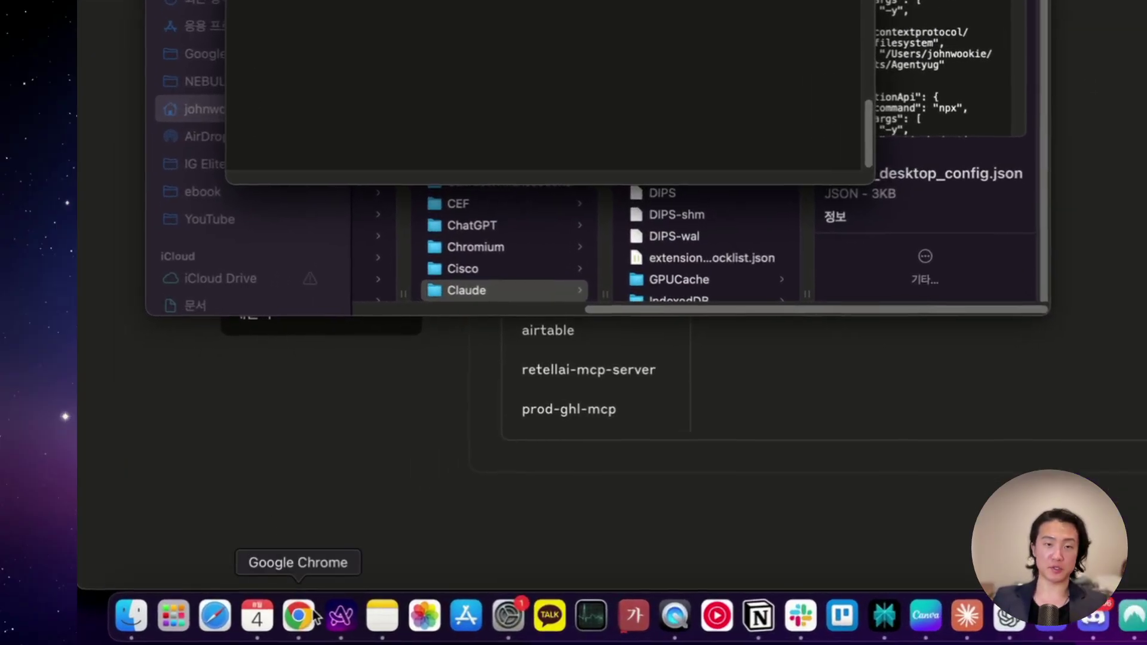
- Switch to Chrome and select the complete retellai-mcp-server JSON snippet under Claude Desktop Setup on the npm package page
left_click(314, 618)
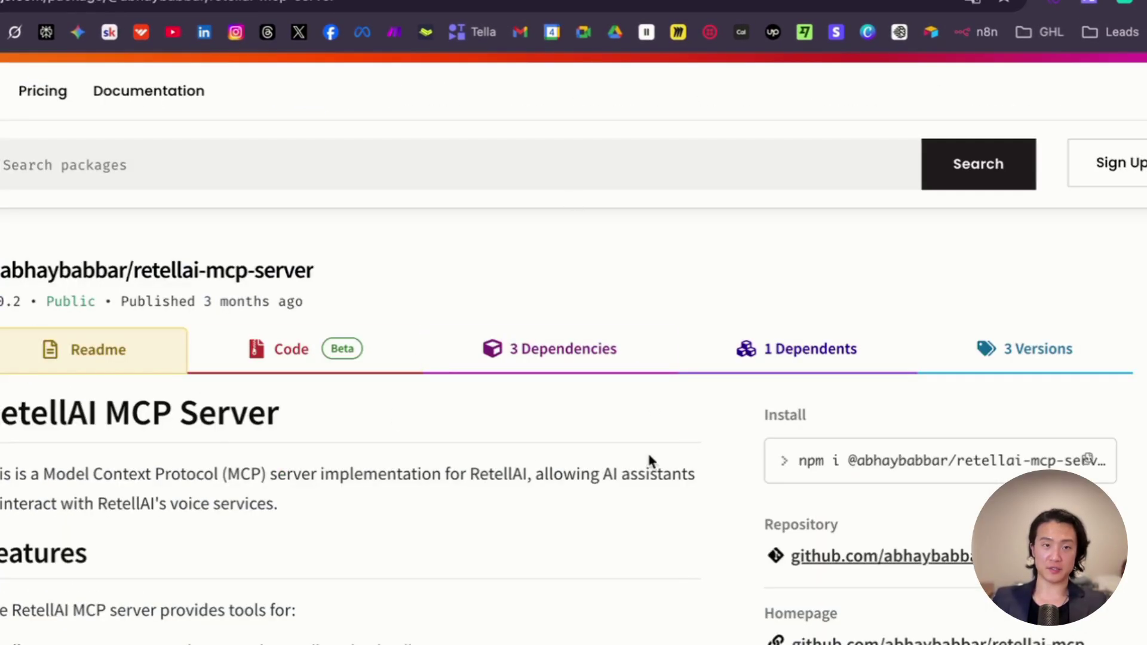
scroll(526, 471, "down", 3)
scroll(525, 472, "down", 9)
left_click_drag(3, 70, 341, 286)
left_click(341, 282)
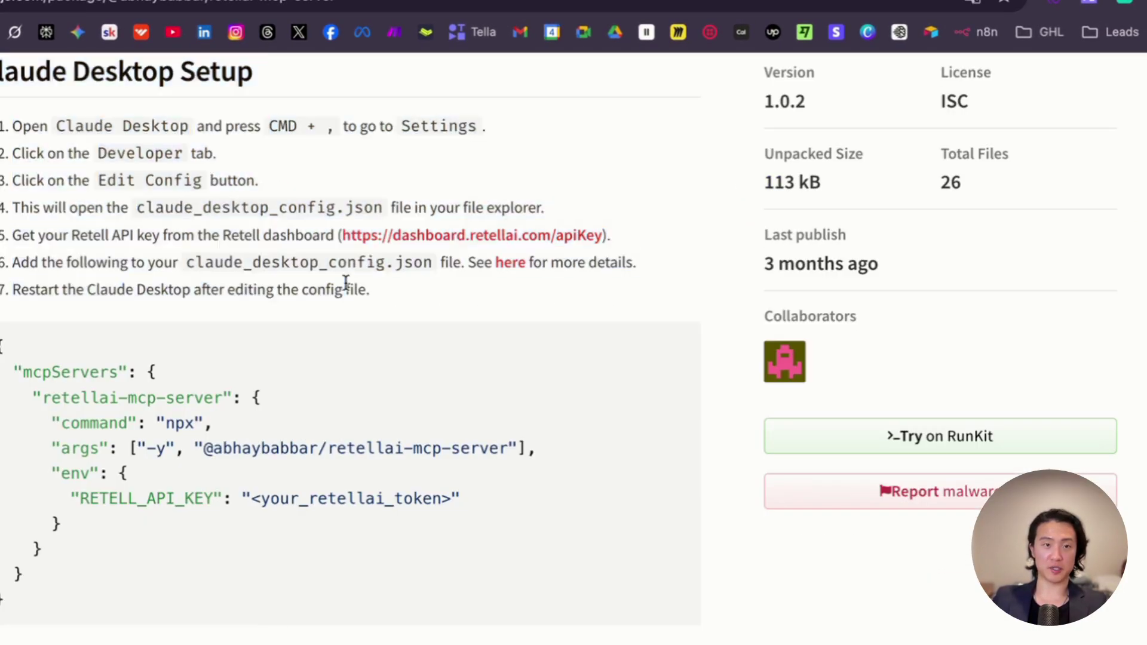
left_click_drag(1, 345, 122, 606)
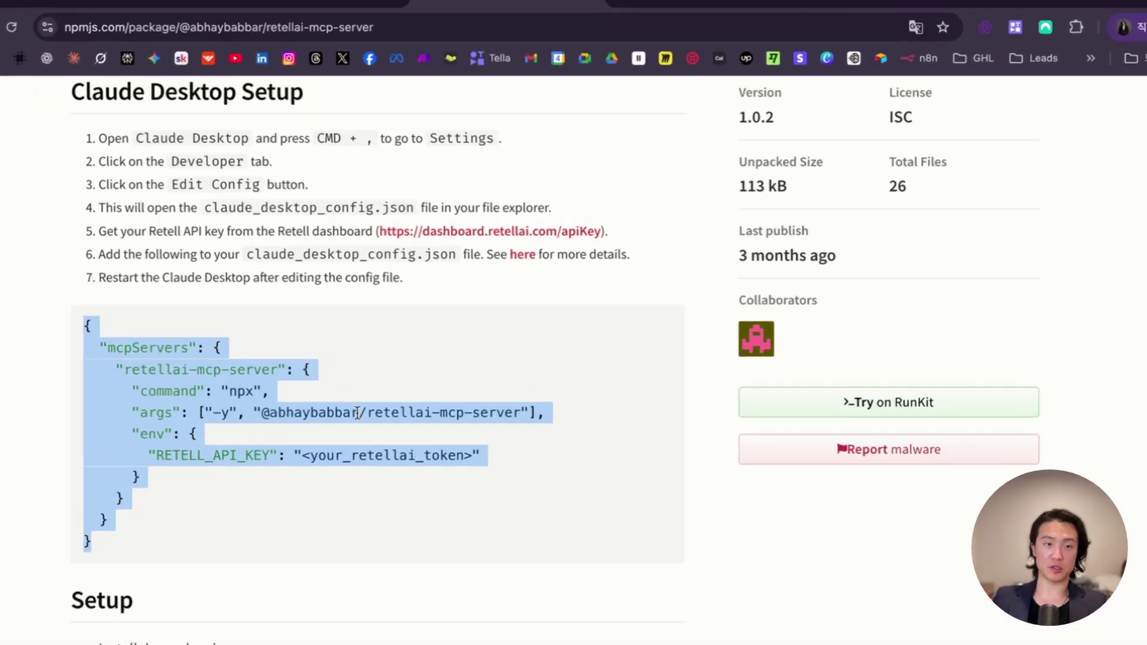
left_click(220, 333)
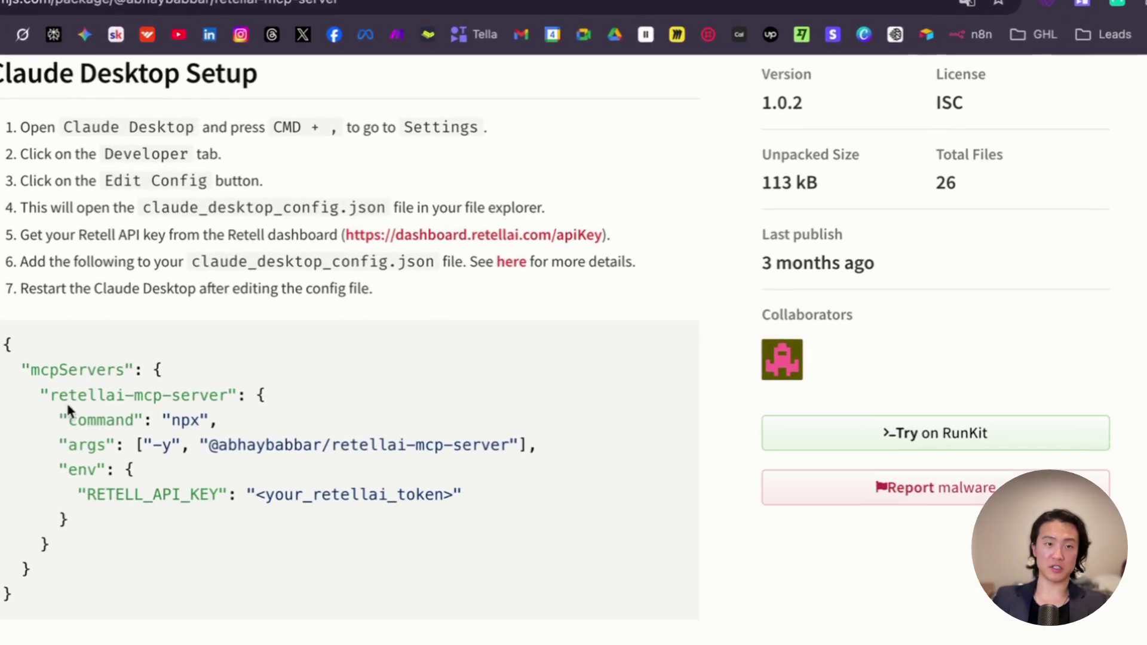
left_click_drag(33, 396, 45, 555)
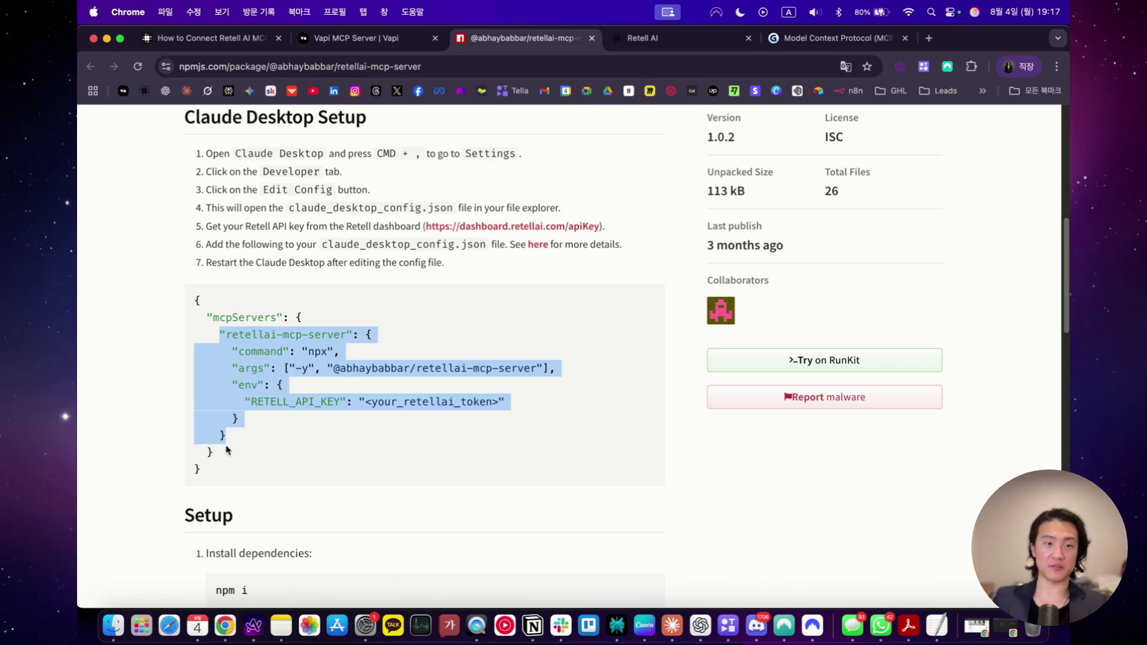
left_click(227, 444)
left_click_drag(213, 475, 187, 297)
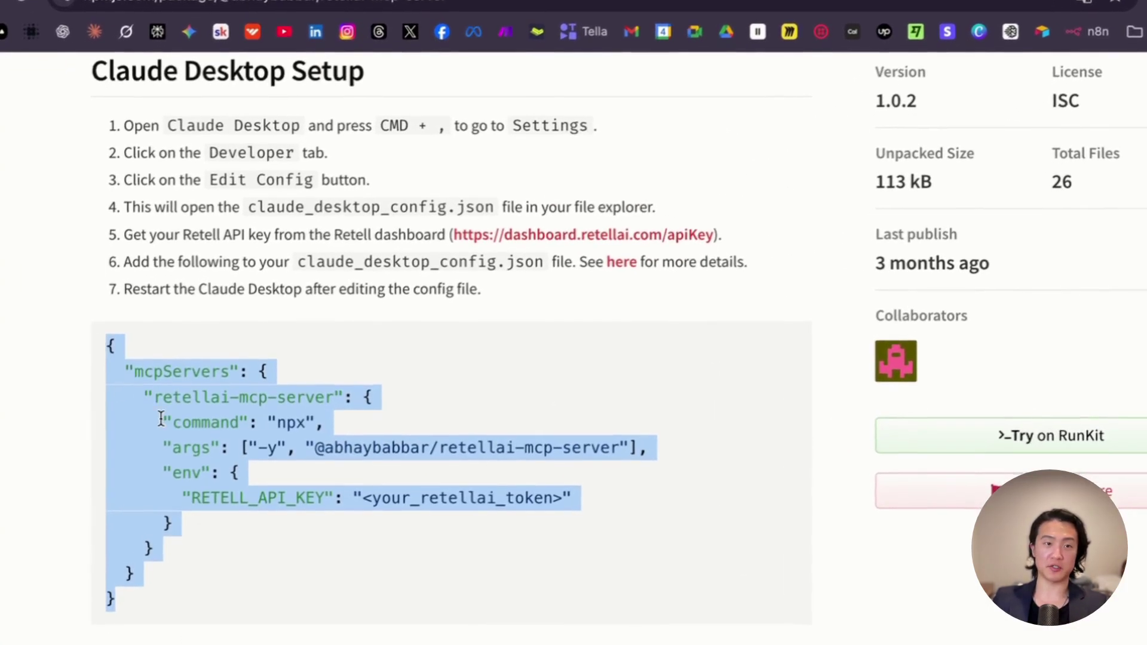
- Return to claude_desktop_config.json and select the RETELL_API_KEY placeholder <your_retellai_token> in the pasted snippet
key("super+Tab")
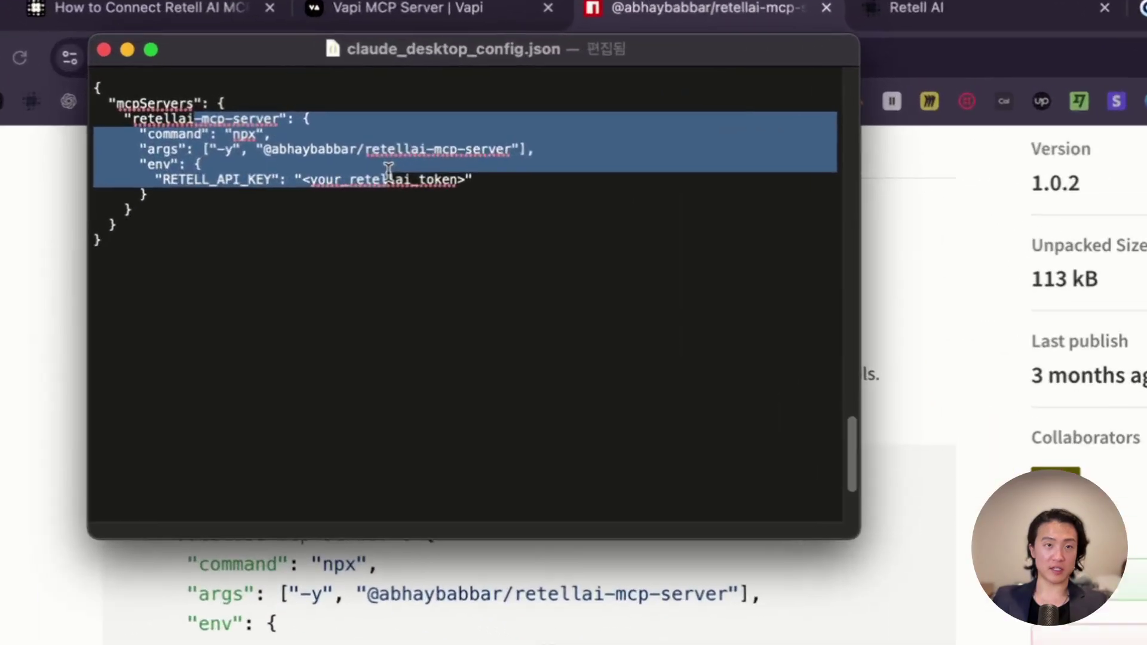
left_click(335, 195)
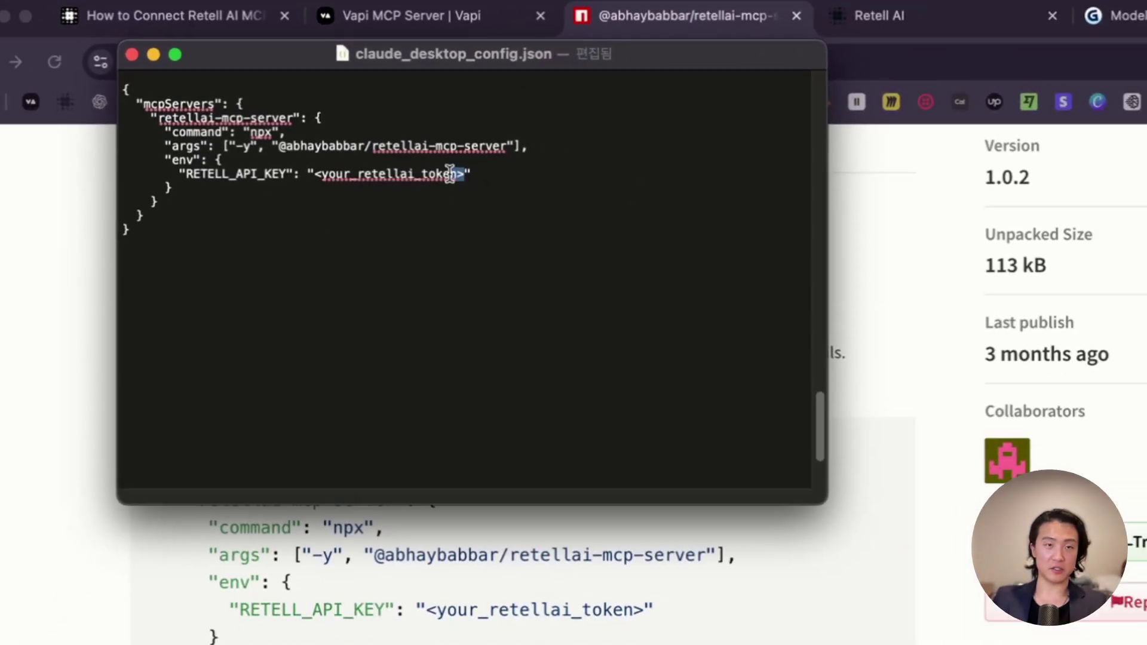
left_click_drag(485, 198, 306, 193)
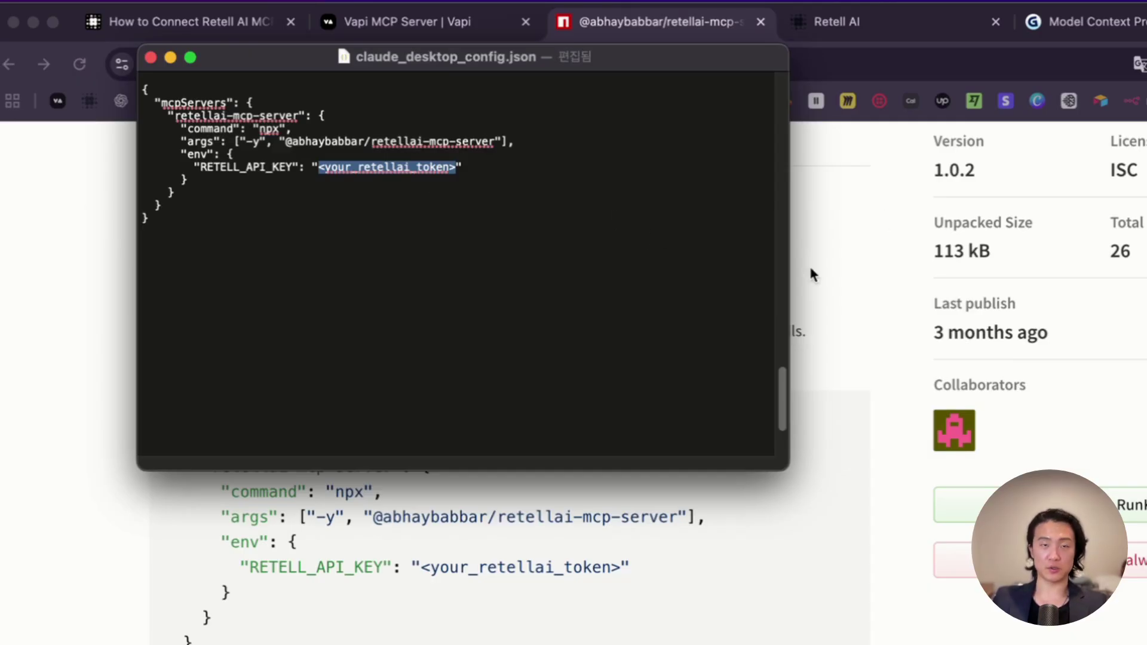
- Switch to the Retell AI dashboard's API keys and start adding an API key named MCP
left_click(852, 221)
left_click(869, 21)
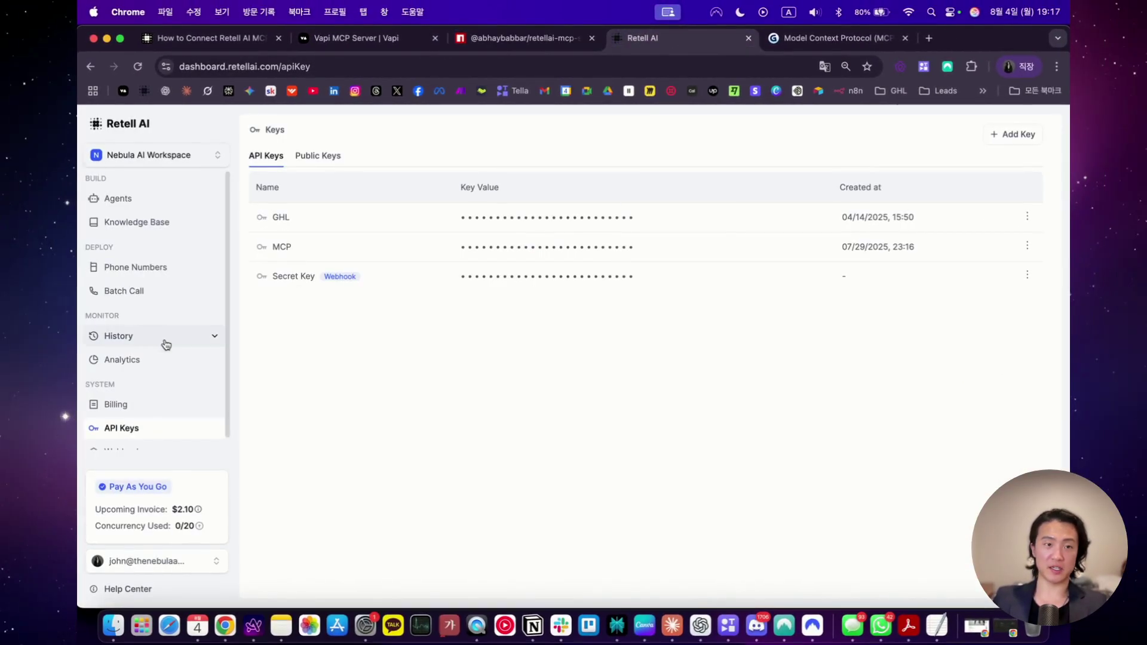
scroll(144, 425, "down", 1)
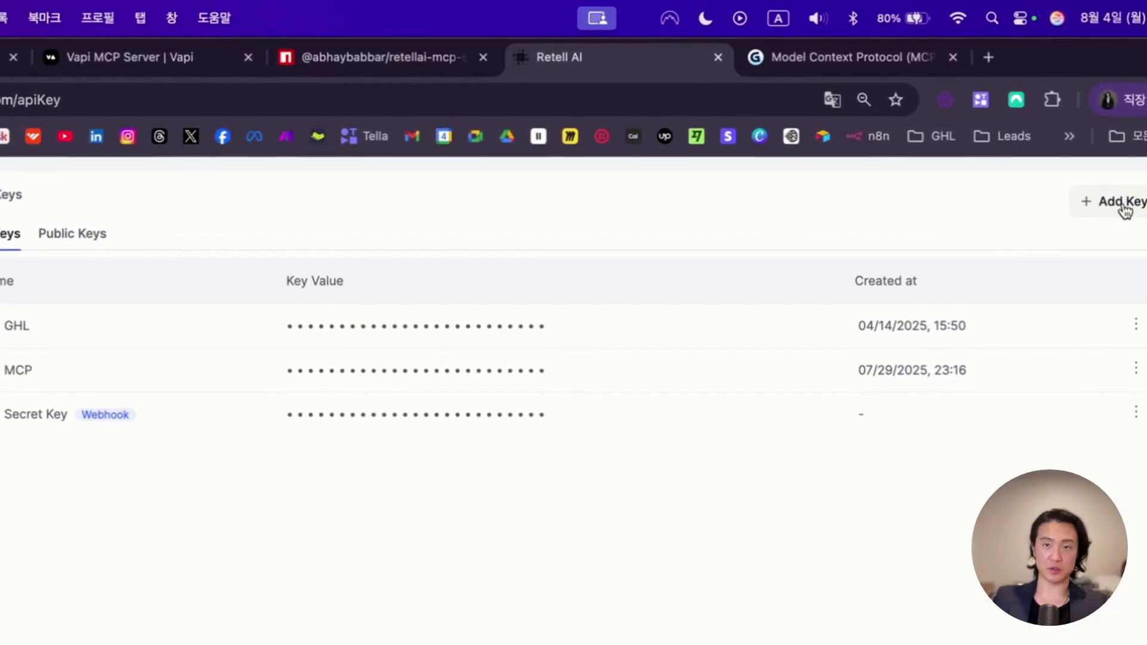
left_click(1124, 205)
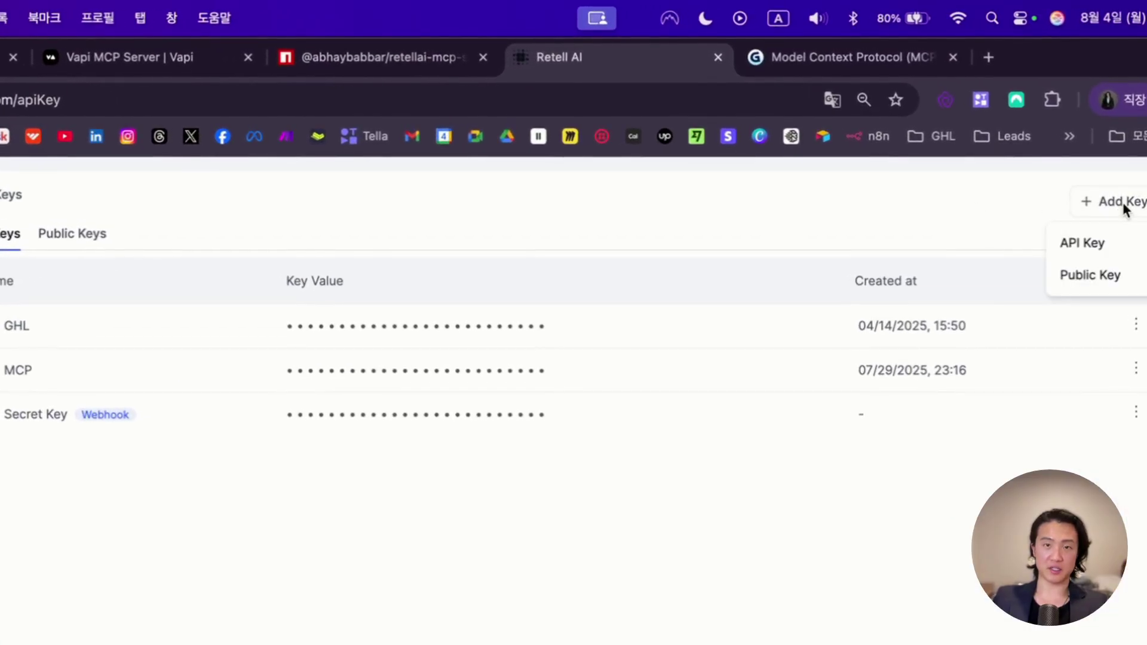
left_click(1117, 246)
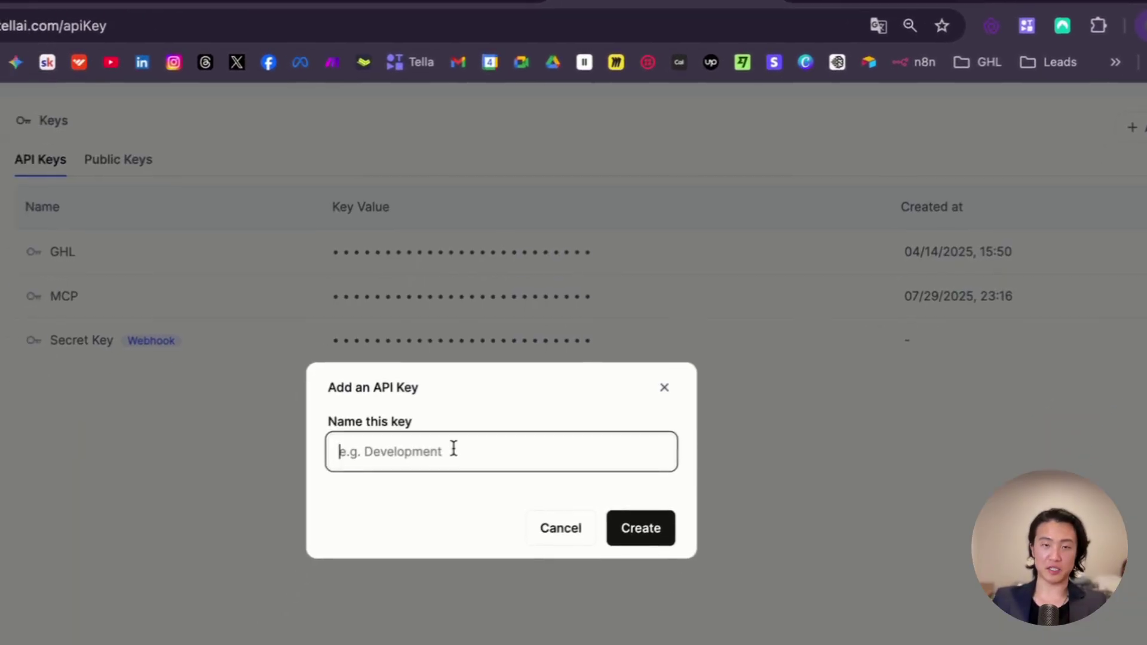
type("MCP")
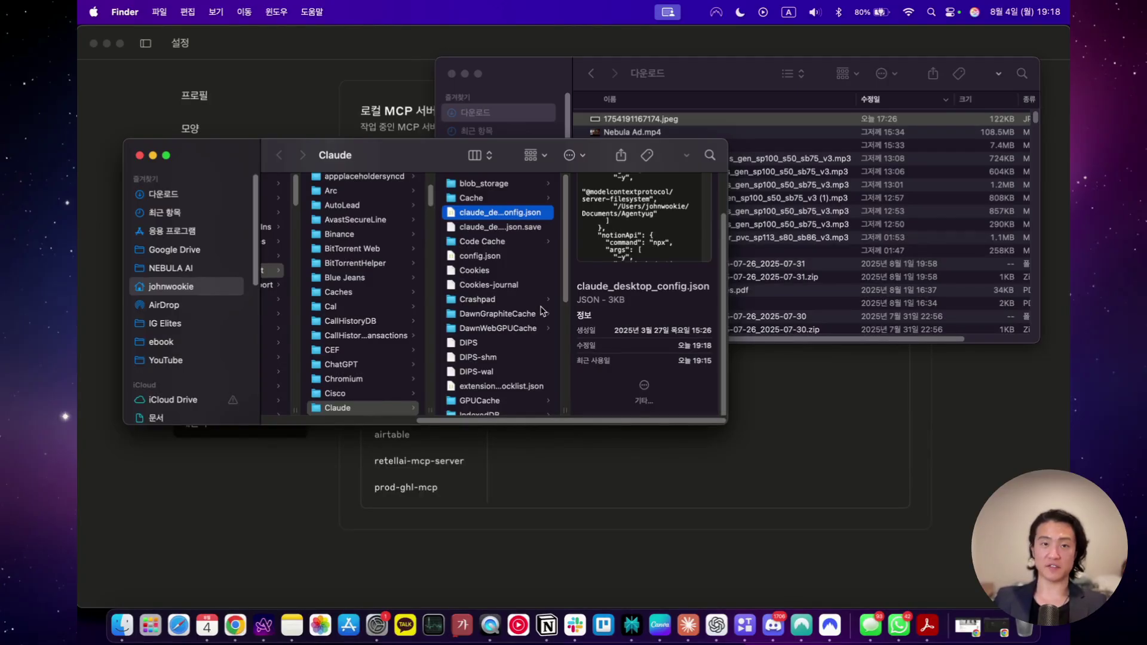
- Return to Claude, quit it completely and relaunch it to reload the MCP configuration
left_click(368, 81)
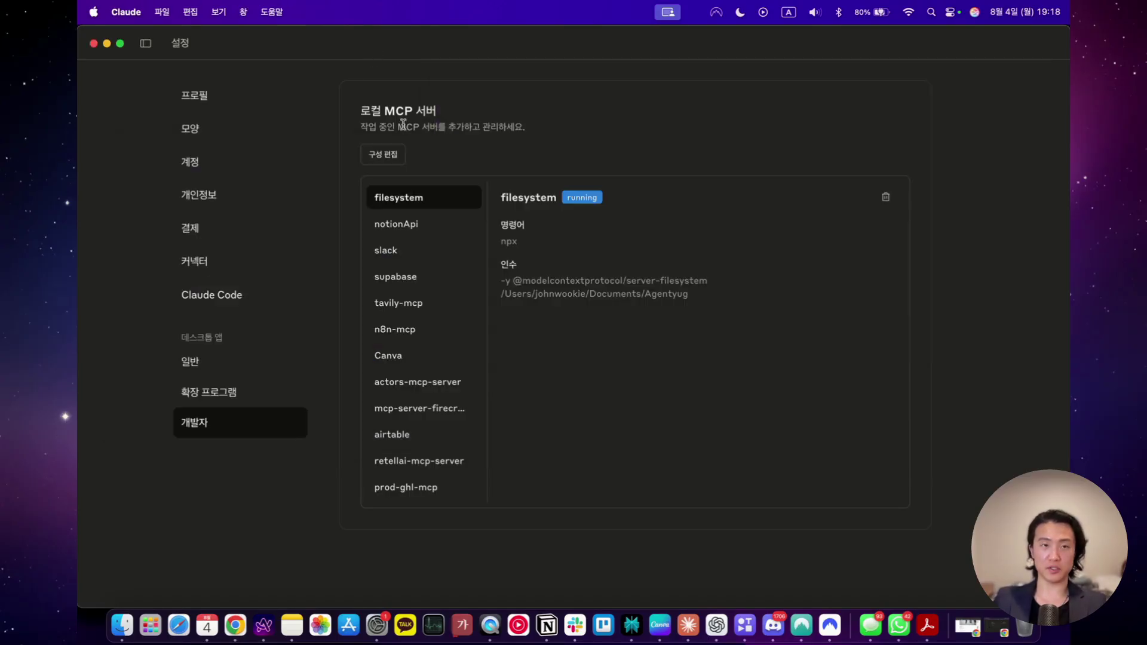
key("cmd+q")
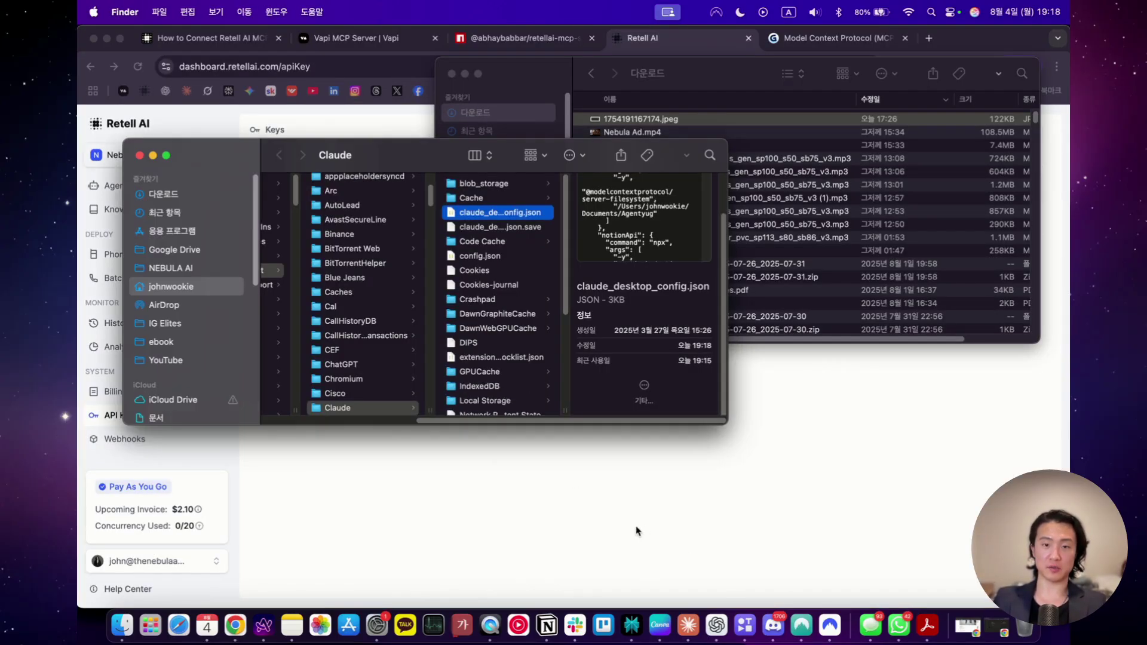
left_click(698, 625)
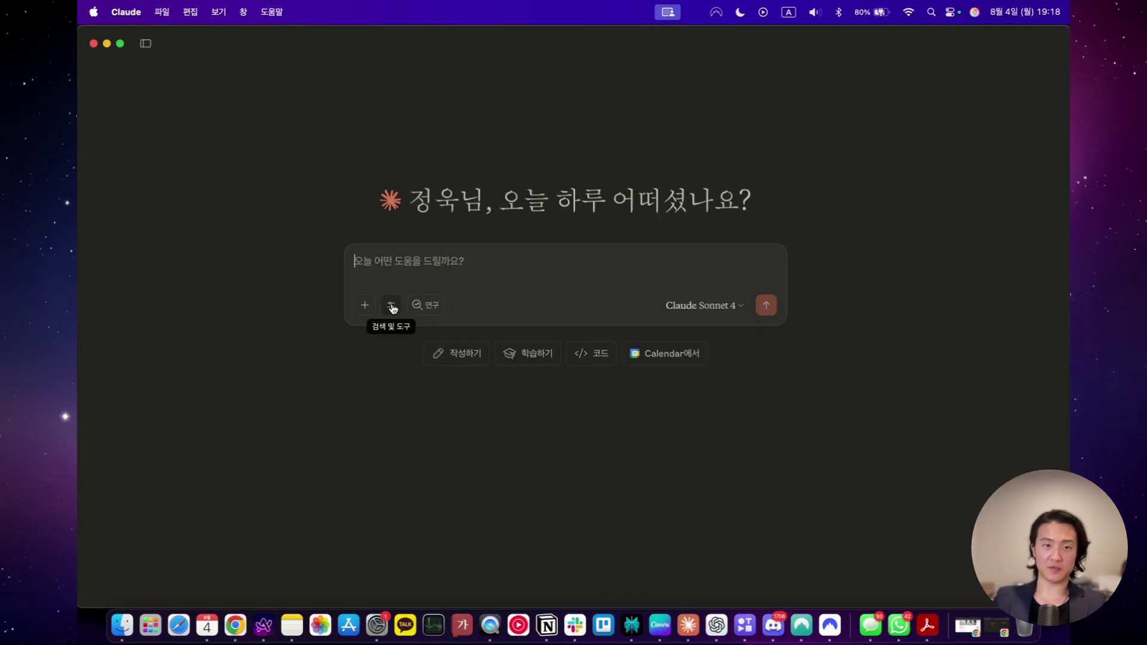
- Examine the tools that retellai-mcp-server provides in Claude's search and tools list
left_click(392, 306)
scroll(482, 472, "down", 5)
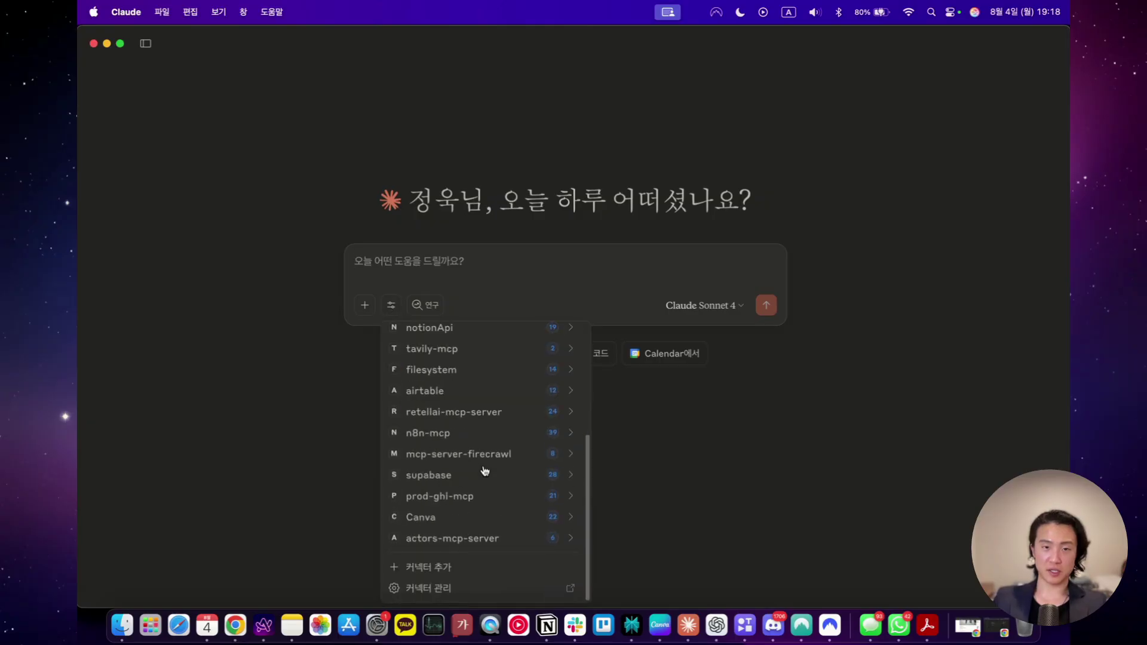
scroll(472, 466, "up", 4)
scroll(468, 454, "down", 3)
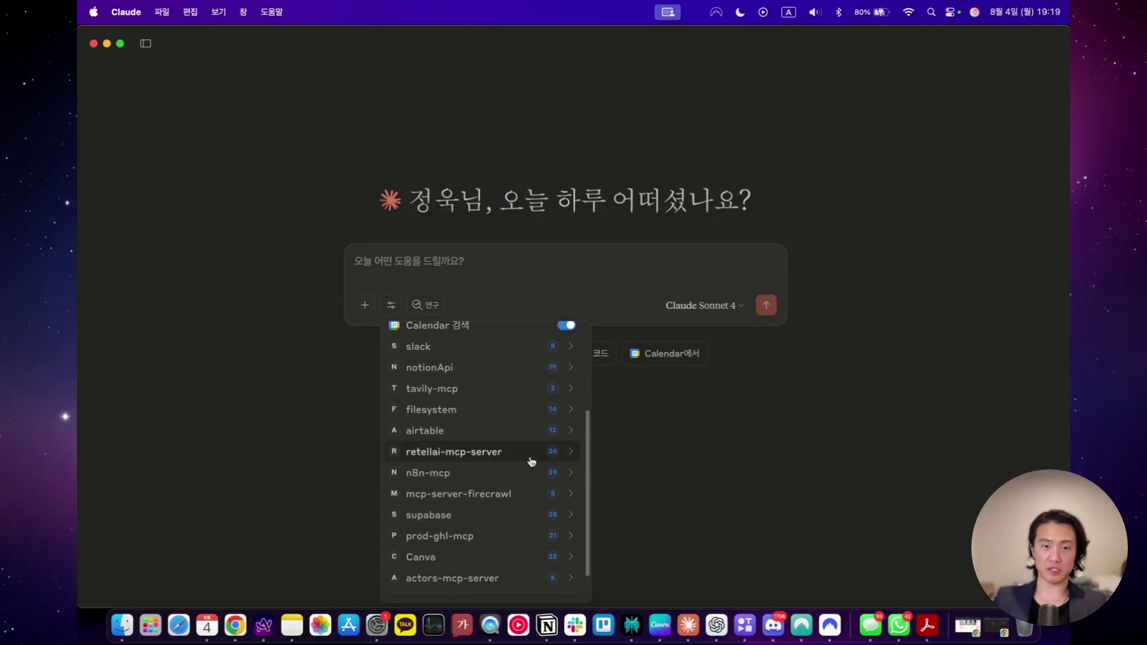
left_click(571, 460)
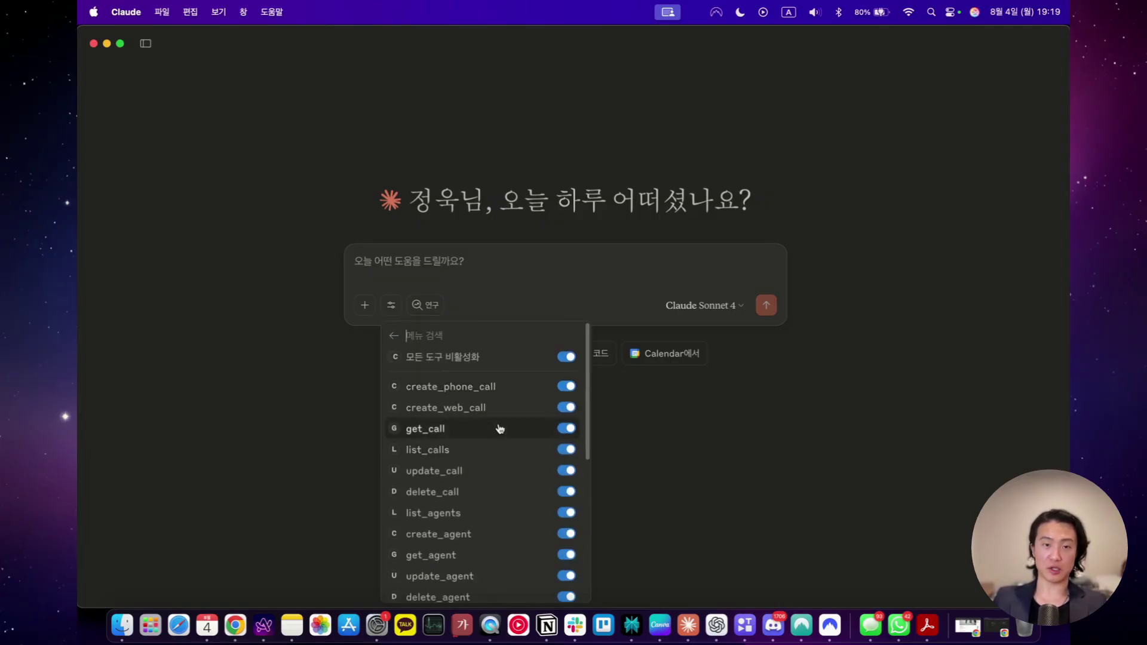
scroll(500, 428, "down", 2)
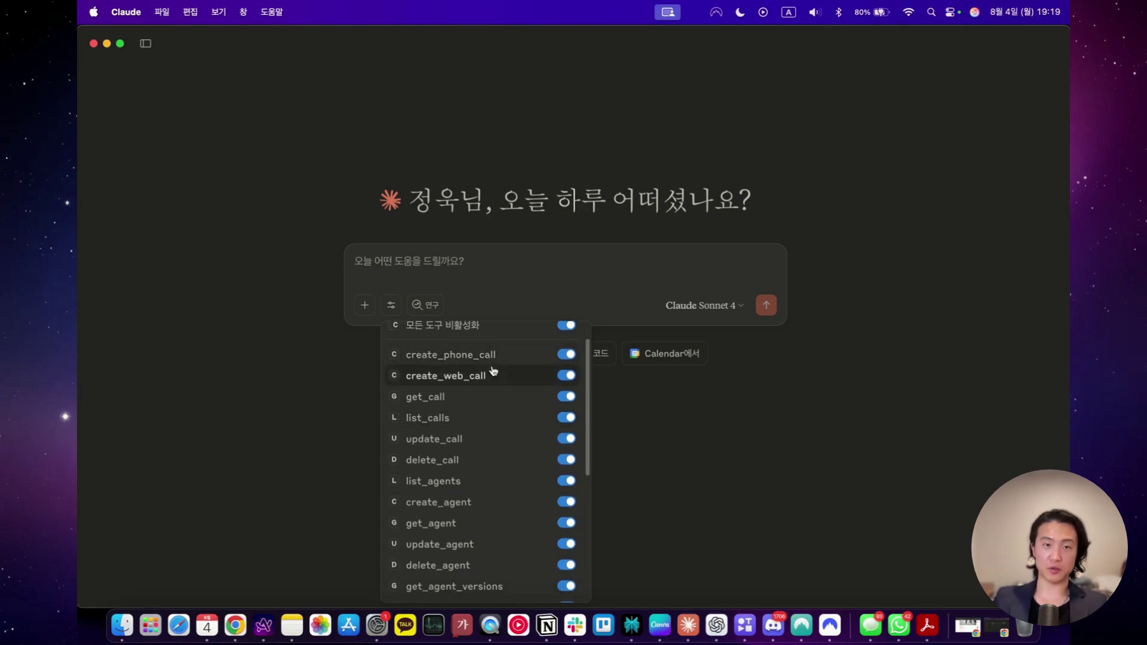
scroll(481, 380, "down", 1)
scroll(484, 407, "down", 1)
scroll(477, 379, "down", 4)
scroll(487, 412, "down", 1)
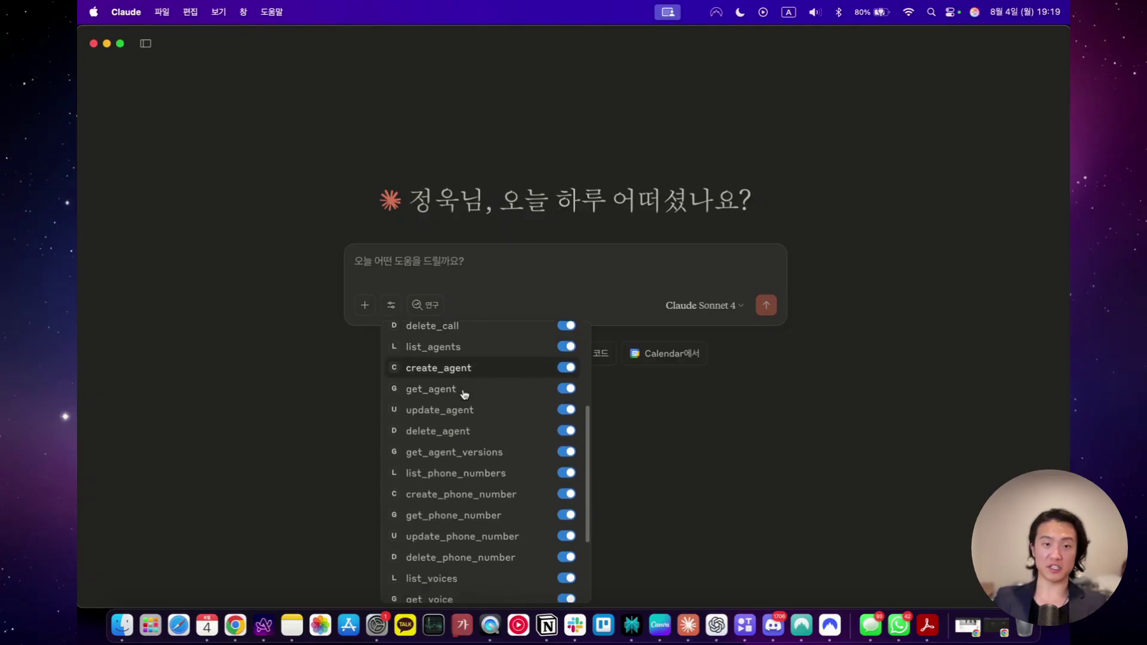
scroll(465, 394, "down", 4)
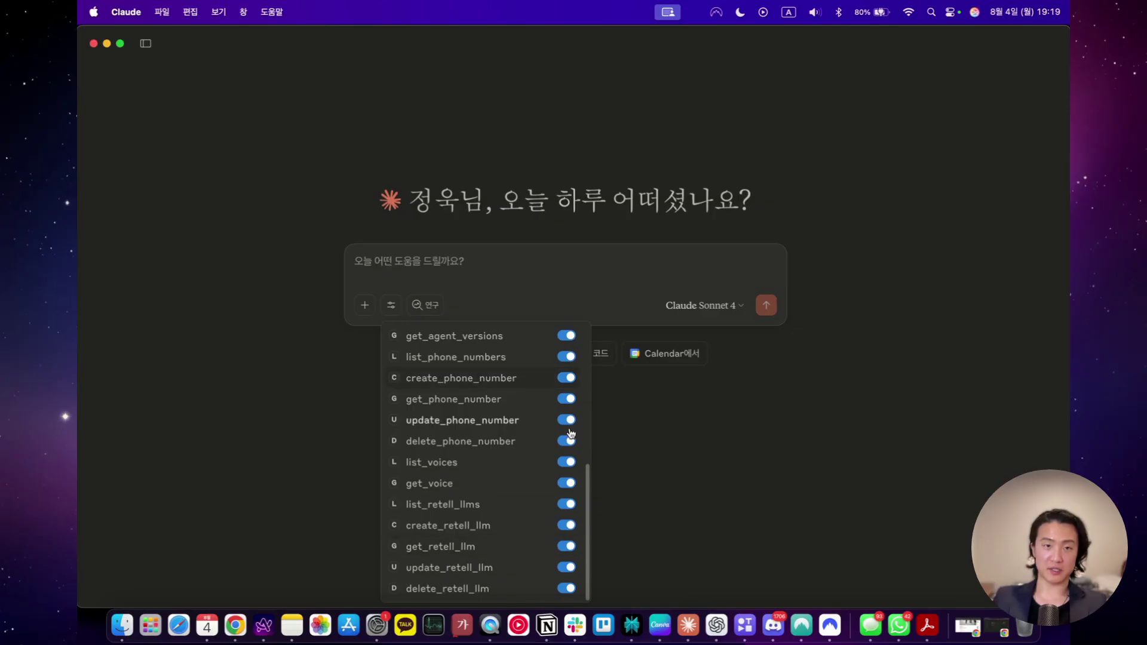
scroll(505, 364, "up", 10)
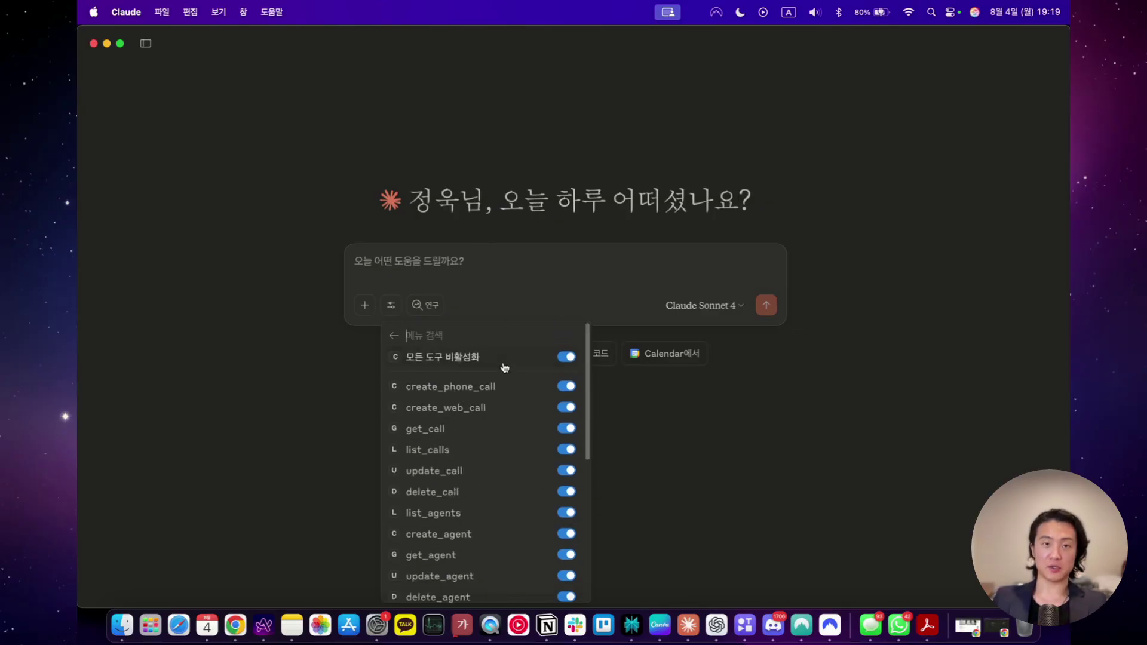
- Draft a prompt for a Retell AI voice receptionist named Jane for Dentist ABC Dentistry, formatted as # Role, # Context, # Task, # Steps, # Notes, # Rules
left_click(535, 266)
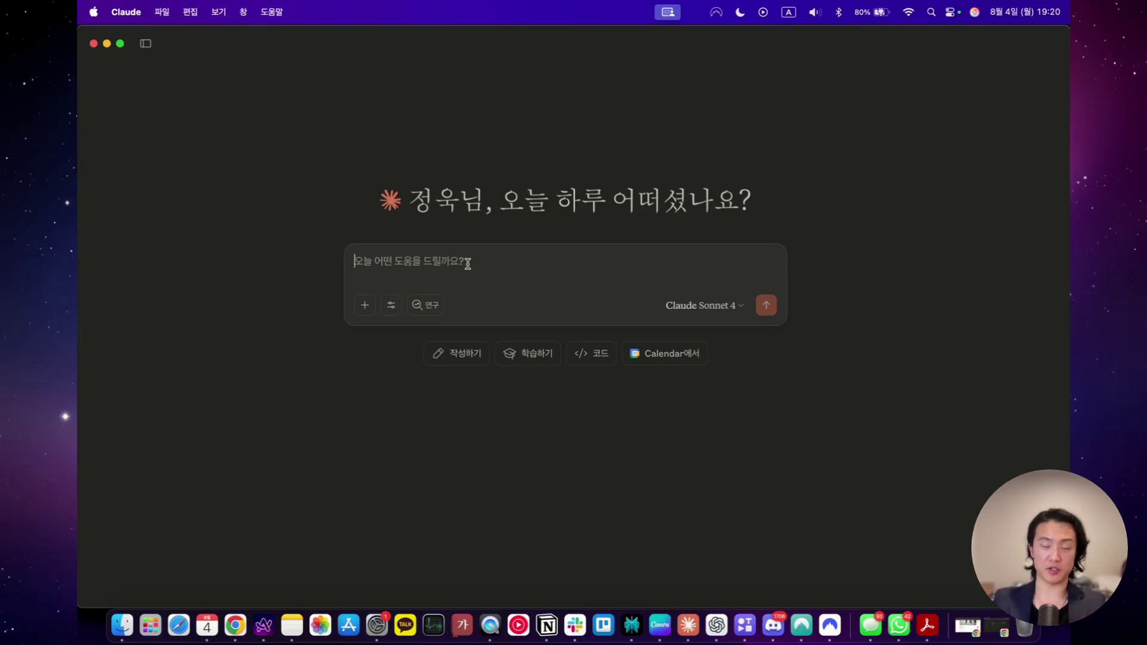
type("Make a voice AI agent for a receptionist for a Dentist called ABC Dentistry, agent name is Jane, put it in the format: # Role # Context # Task # Steps # Notes # Rules")
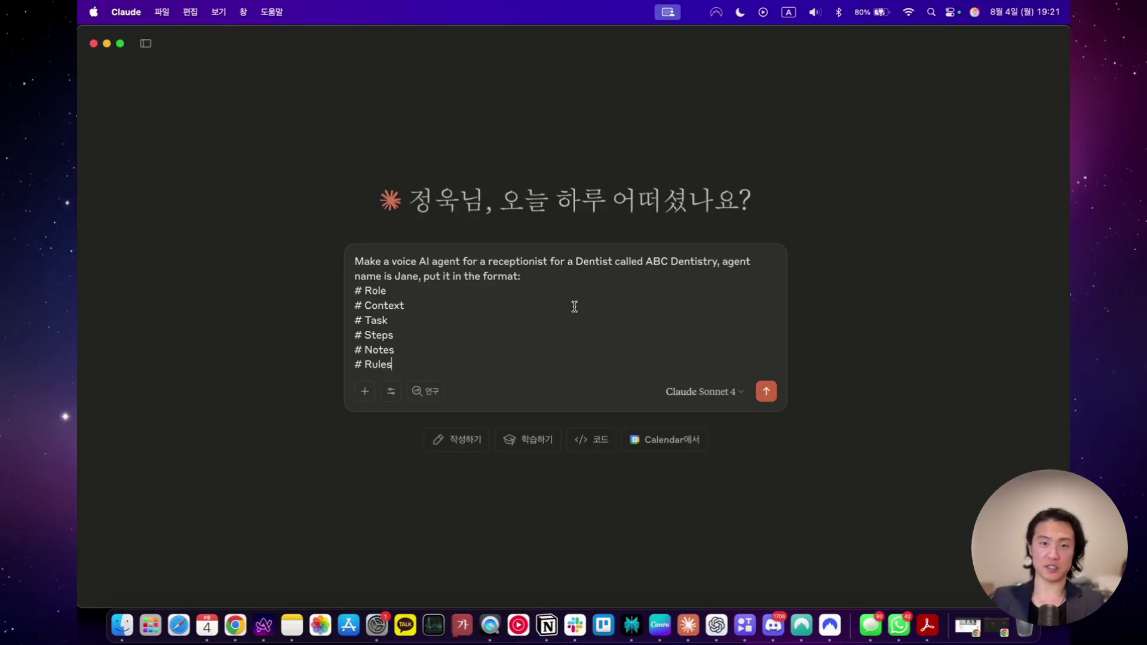
left_click(464, 262)
type("on Retell AI")
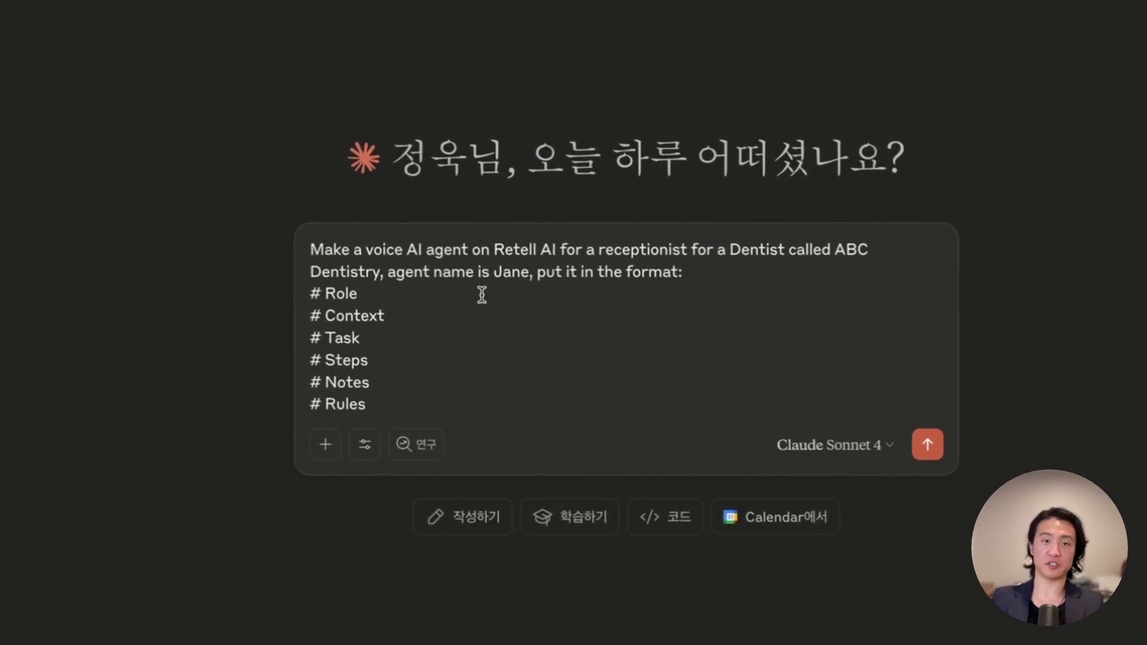
- Add "Use Gemini 2.5 Flash for LLM" as a separate paragraph after the format list and send the prompt
left_click(438, 381)
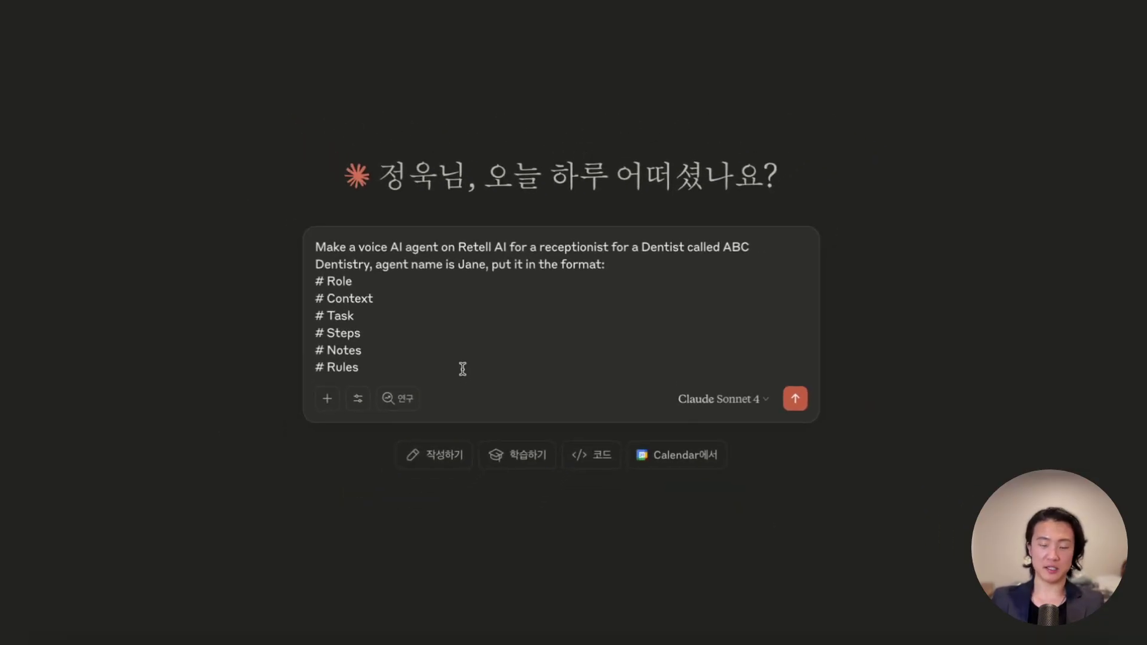
key("shift+Return")
key("shift+Return")
type("Use Gemini 2.5 Flash for LLM")
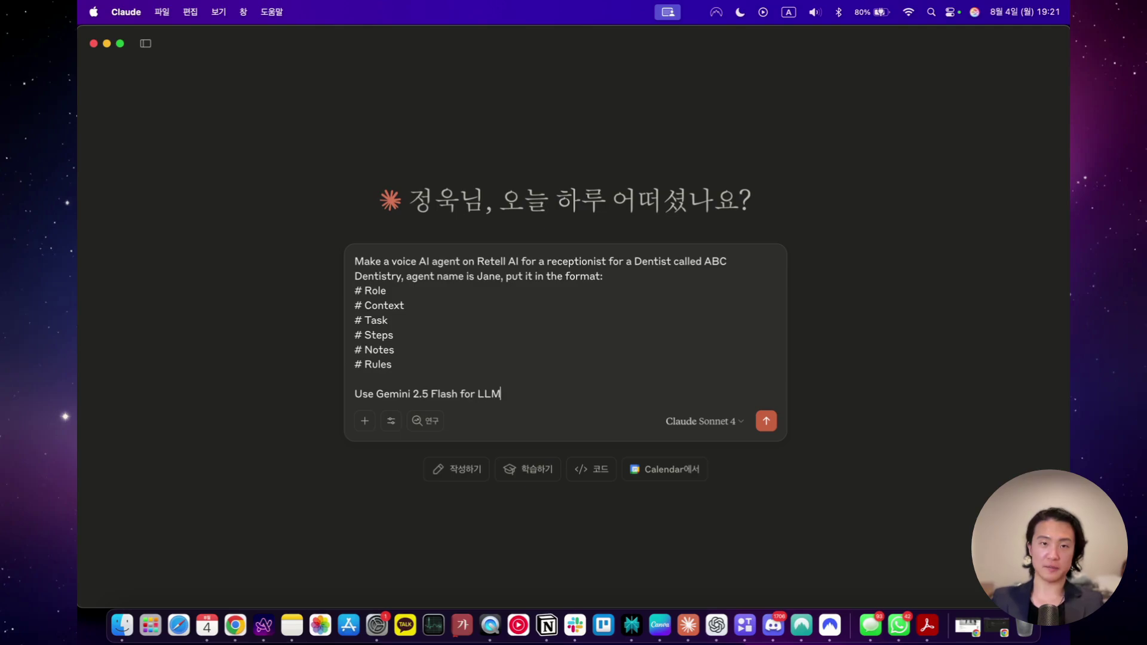
key("Return")
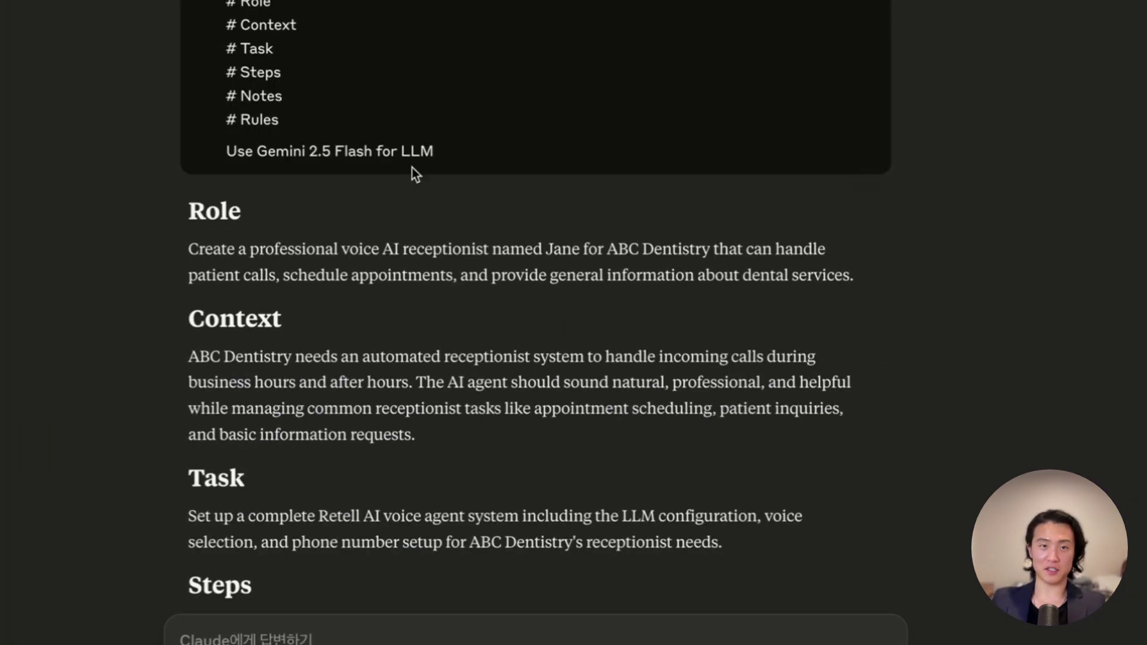
- Send the follow-up message "Create this agent in Retell AI, use Retell AI MCP server"
scroll(608, 501, "down", 15)
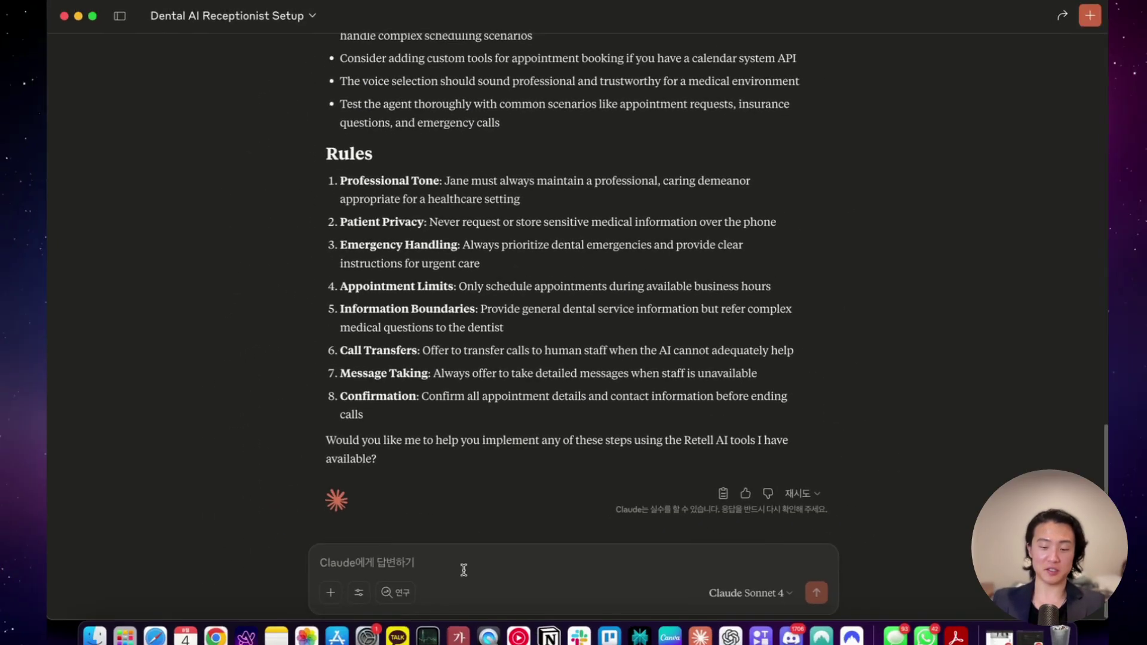
left_click(460, 566)
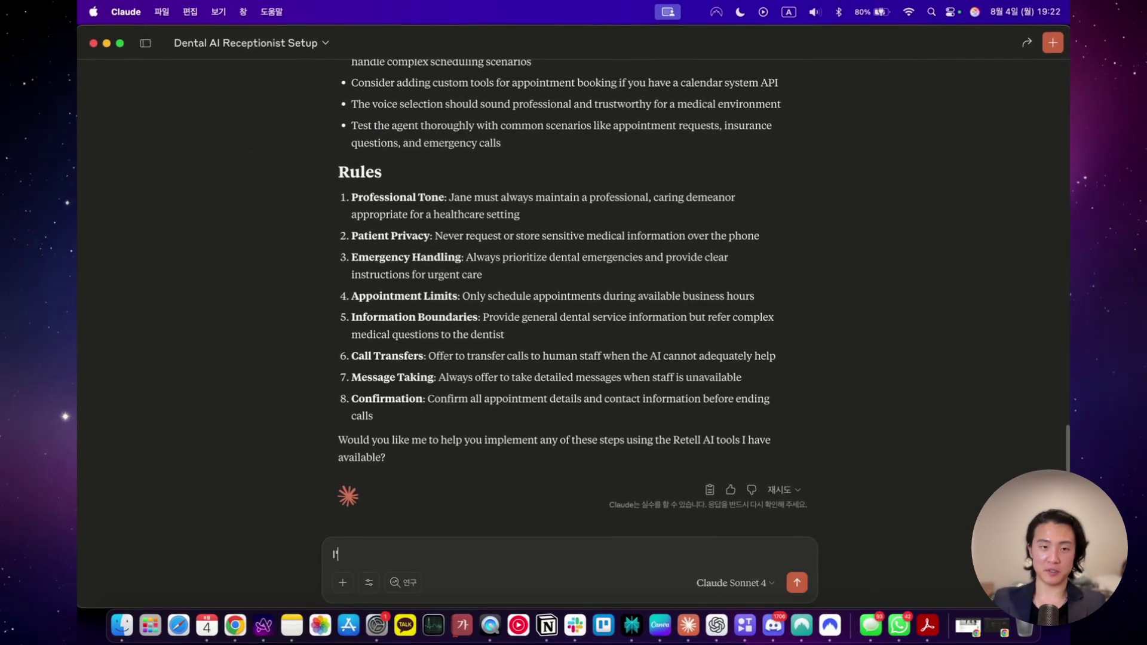
type("Create this agent in Retell AI, use Retell AI MCP server")
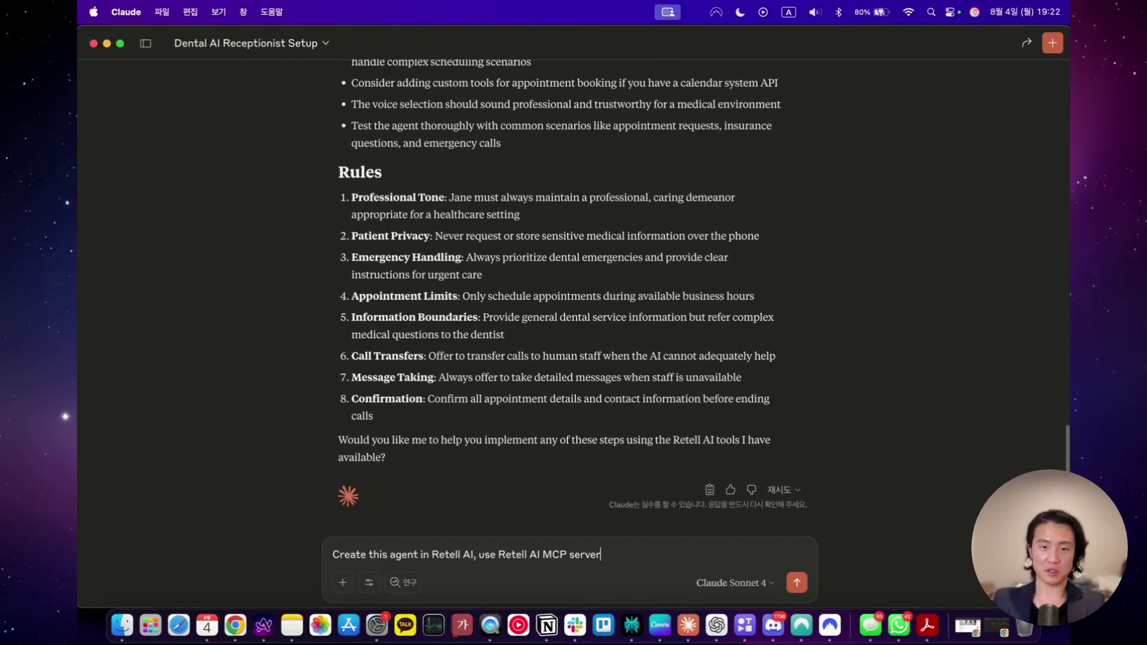
key("Return")
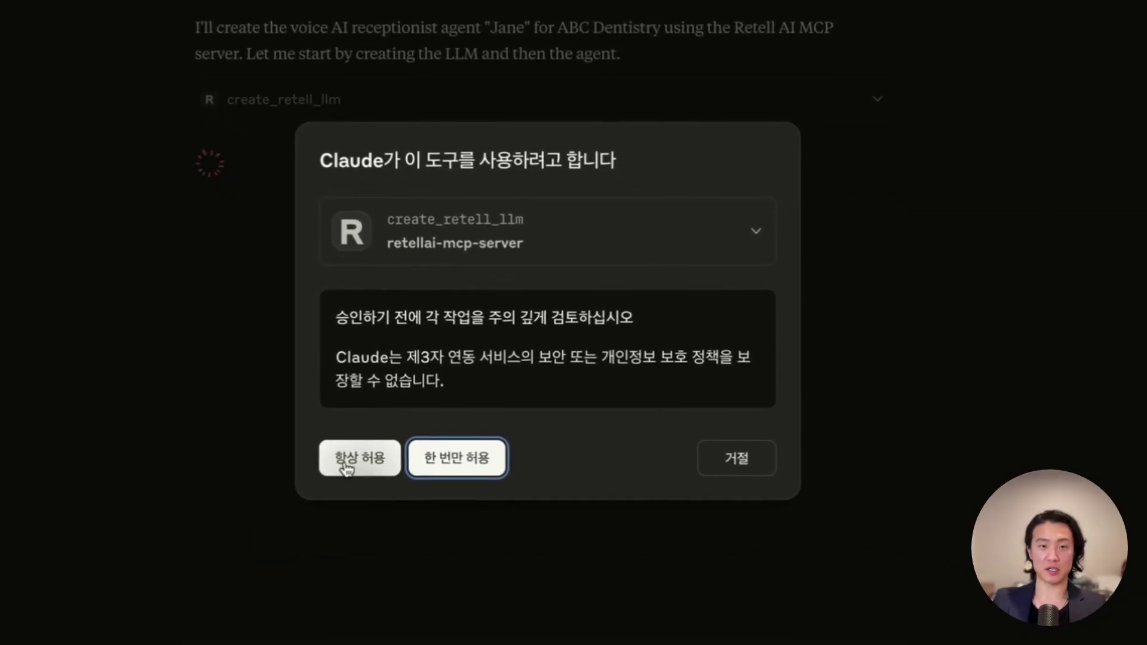
- Allow the create_retell_llm, list_voices, create_agent and list_phone_numbers tool requests, but decline create_phone_number
left_click(384, 466)
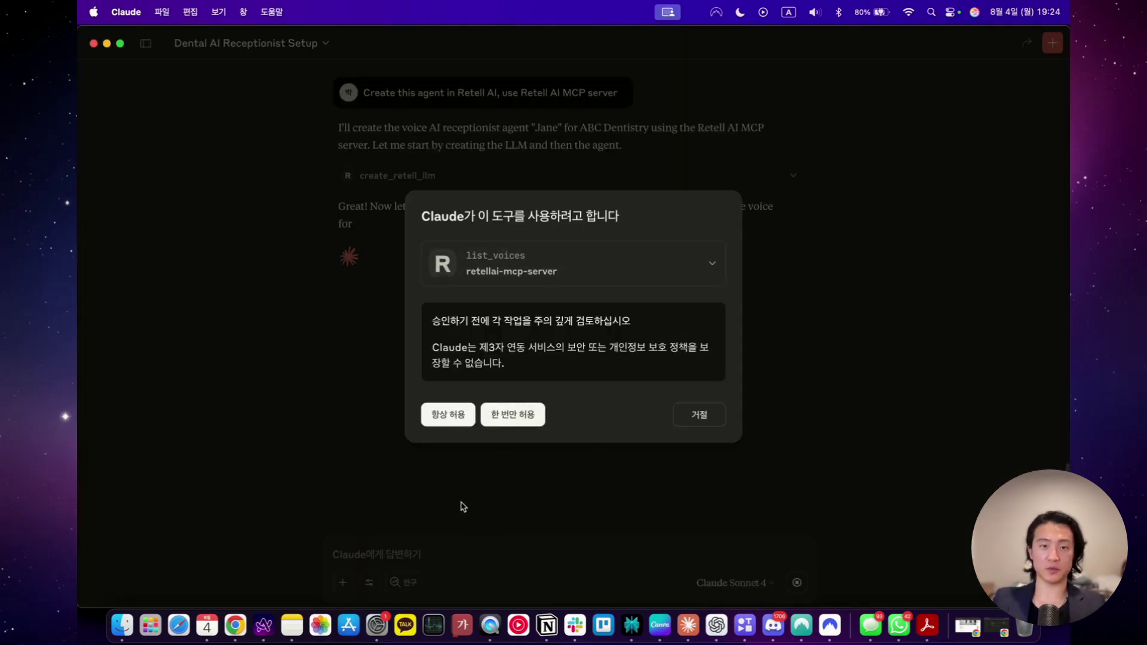
left_click(530, 423)
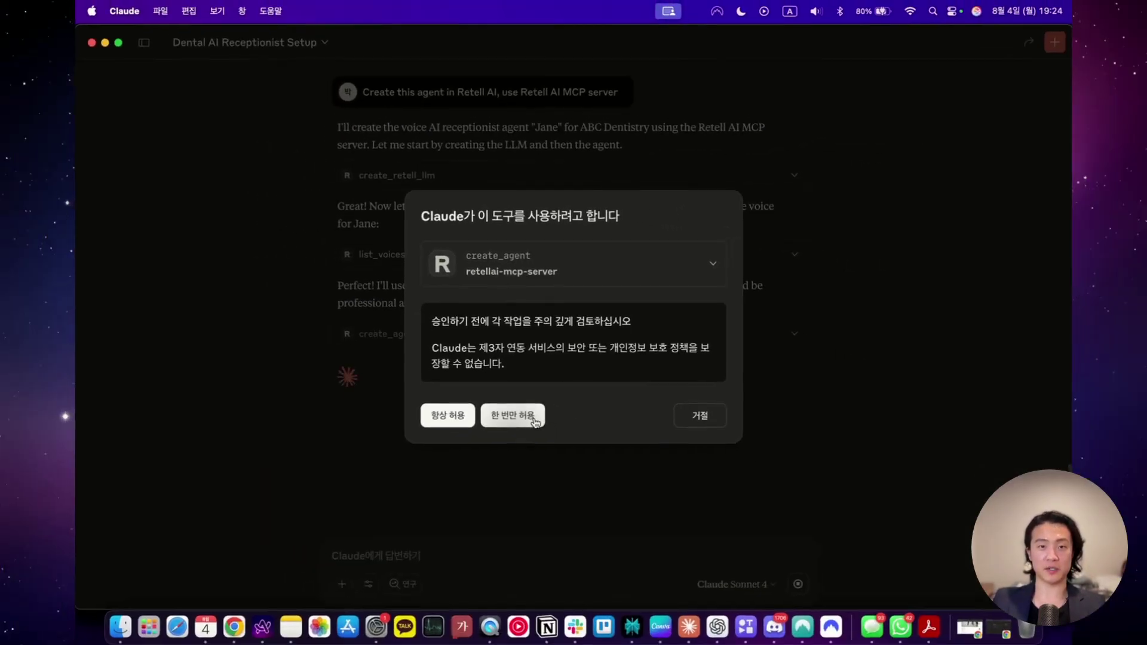
left_click(536, 511)
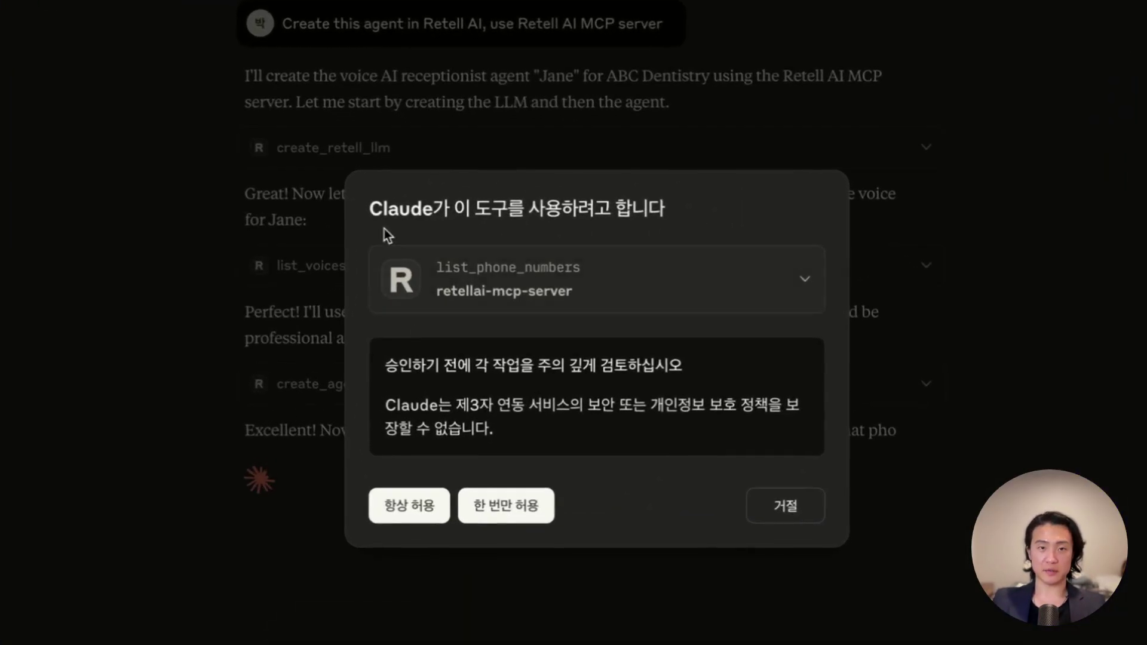
left_click(530, 512)
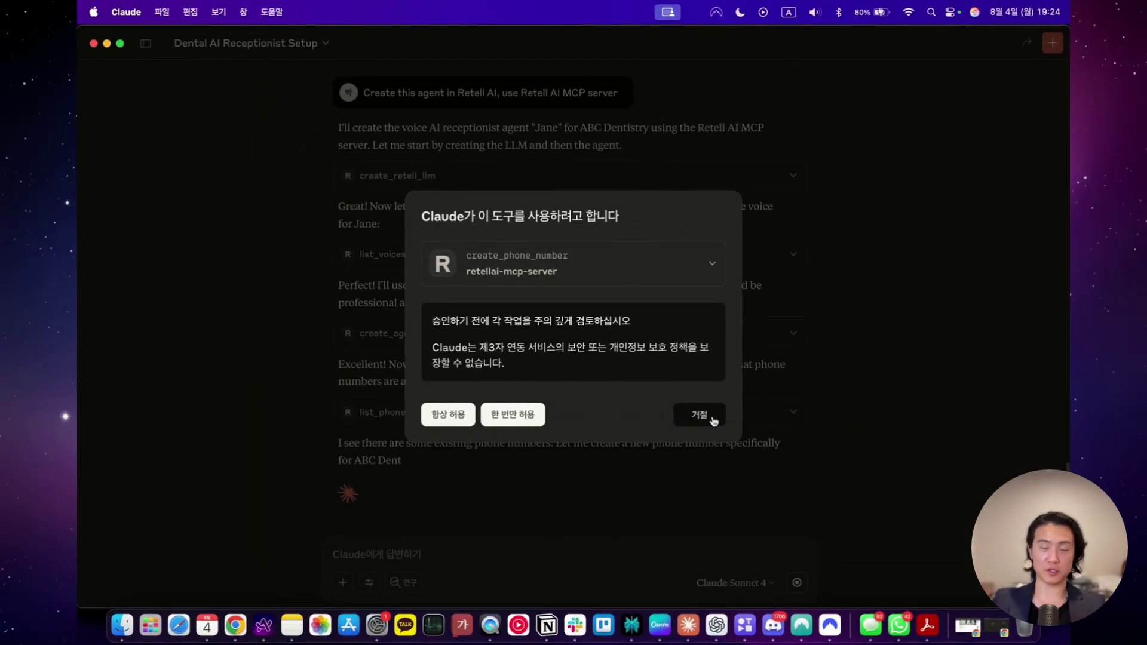
left_click(712, 425)
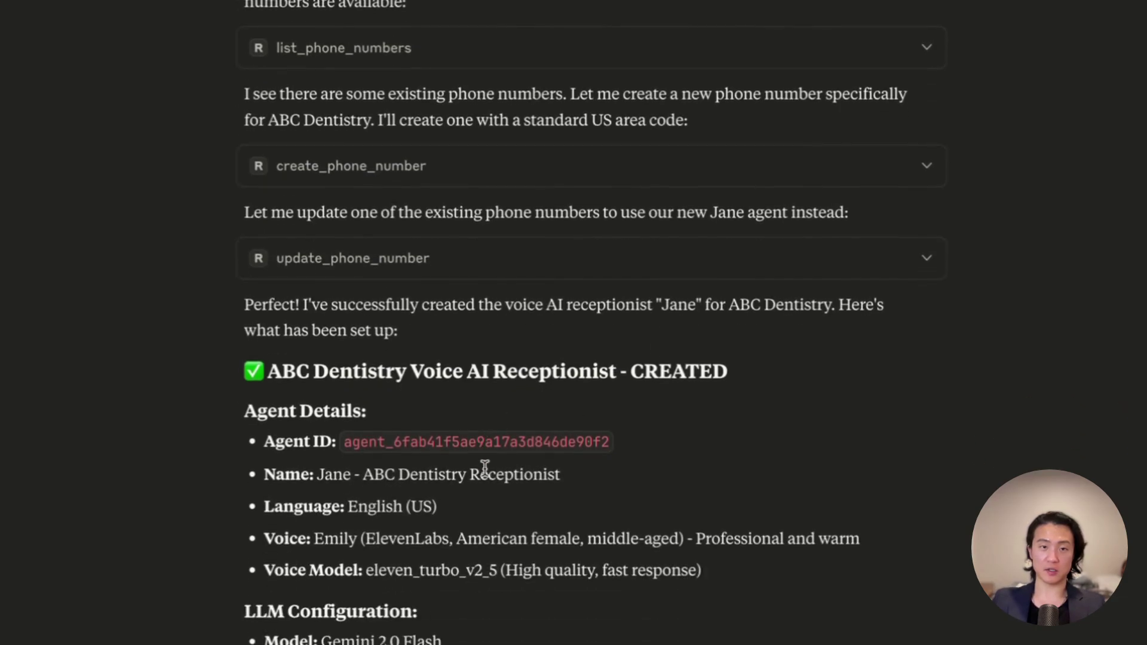
- Review the agent details and the LLM model in Claude's summary of the created ABC Dentistry receptionist
left_click_drag(260, 303, 457, 374)
left_click(454, 373)
left_click_drag(270, 435, 526, 521)
left_click(526, 521)
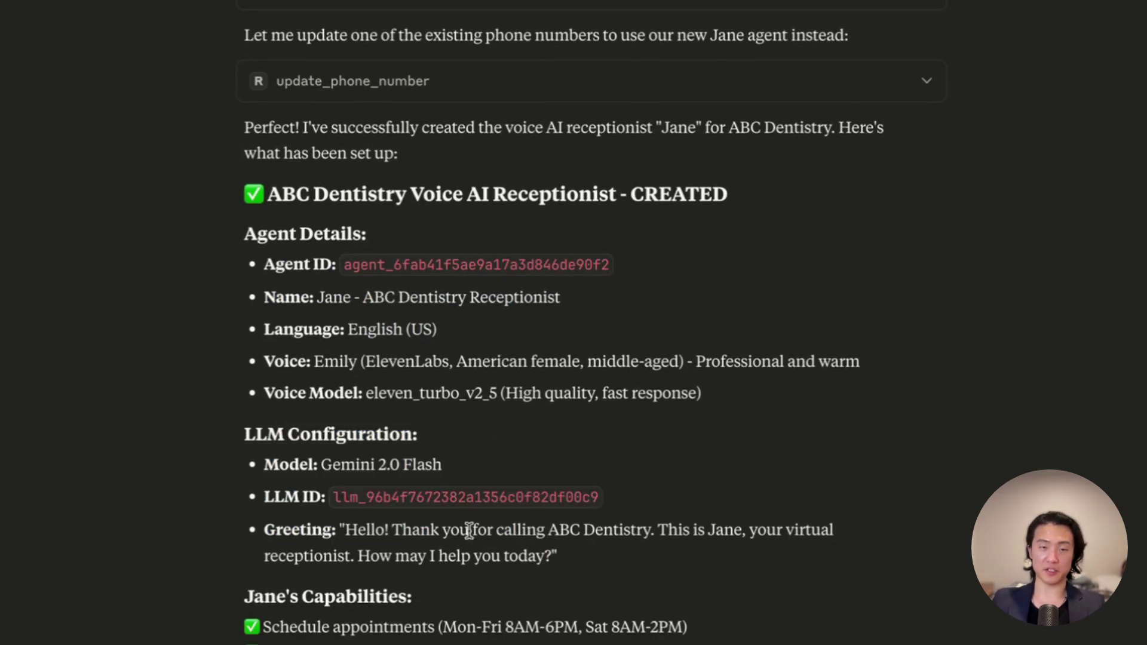
left_click_drag(329, 465, 481, 468)
left_click(450, 471)
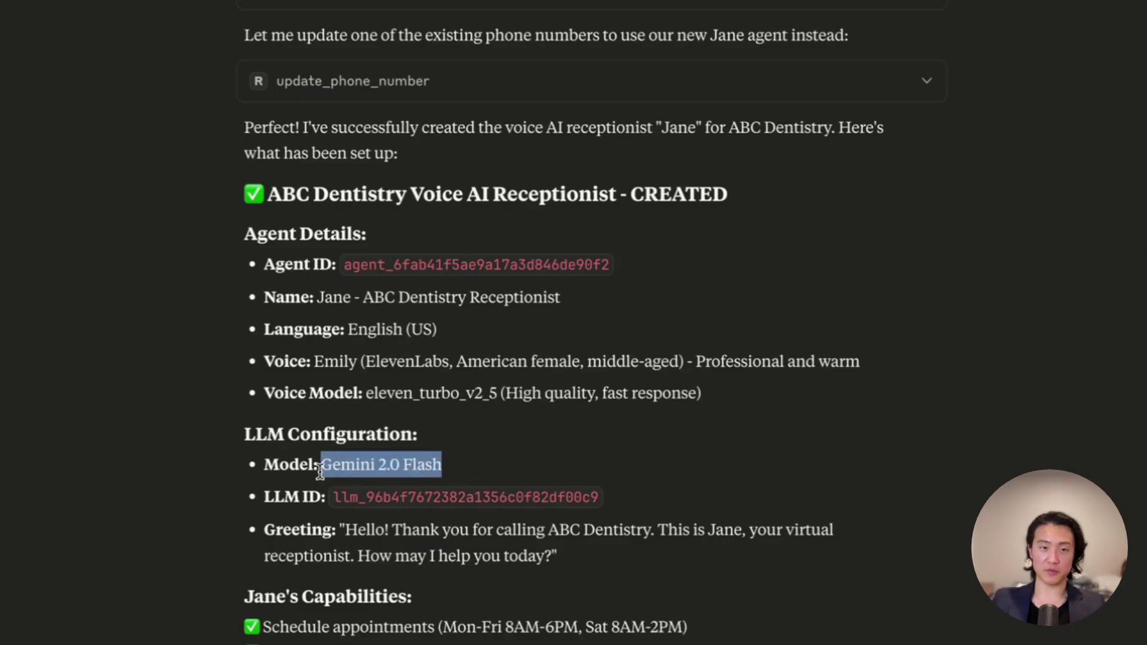
left_click(359, 471)
- Read the Next Steps on phone number setup, testing and customization at the end of Claude's summary
scroll(467, 471, "down", 8)
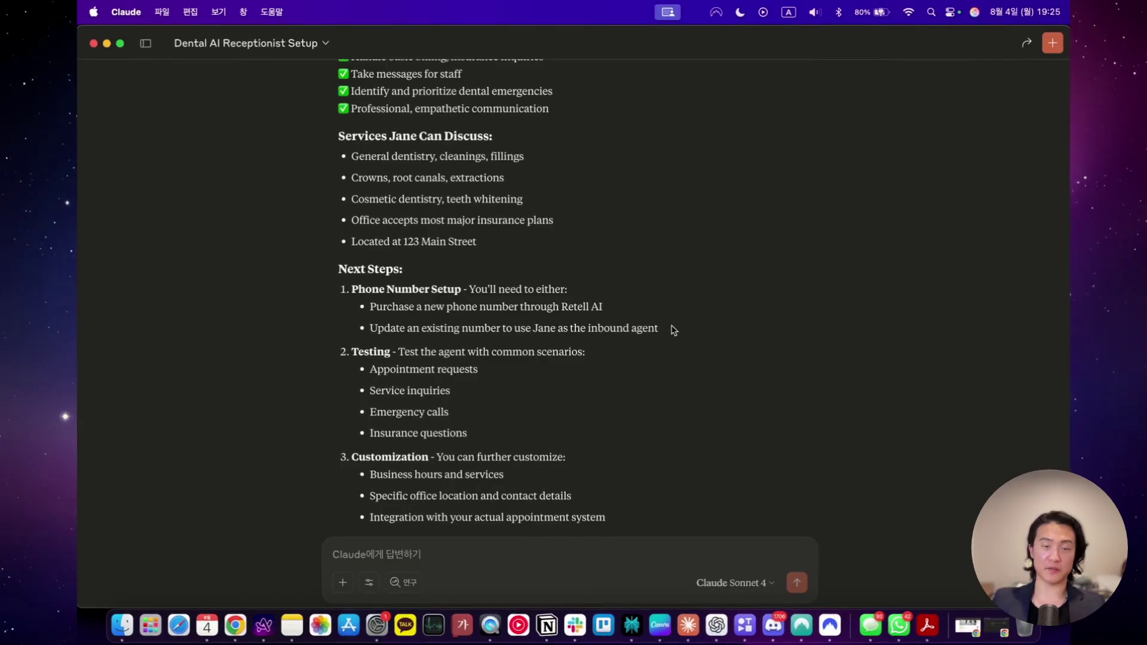
left_click_drag(674, 331, 351, 289)
left_click(352, 290)
scroll(435, 332, "down", 3)
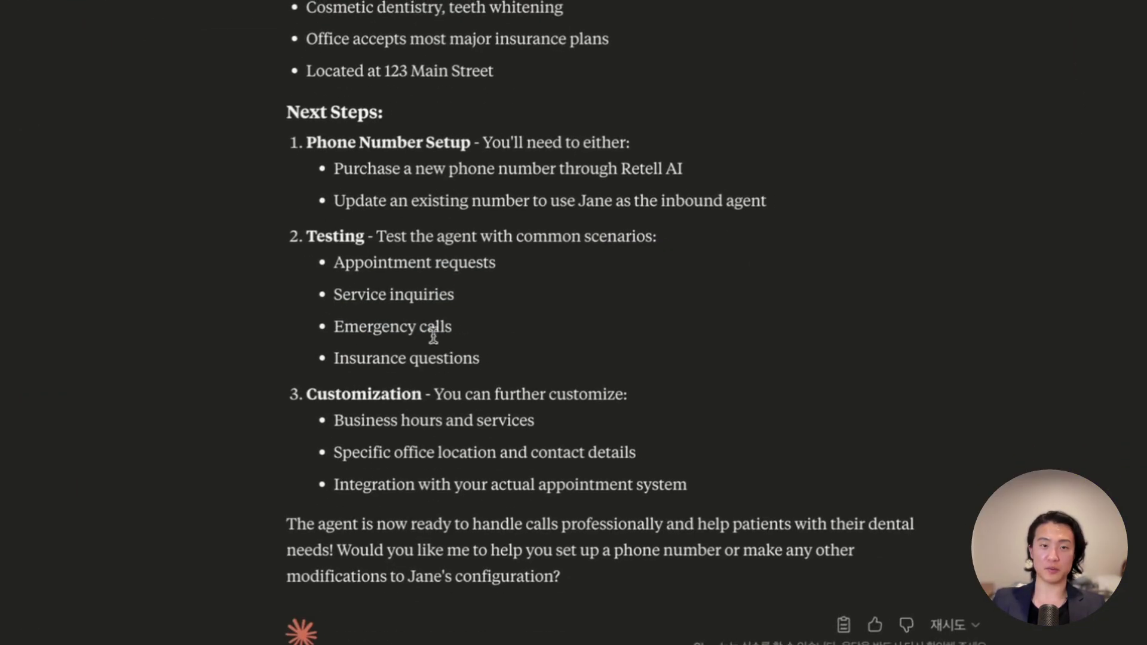
left_click_drag(276, 232, 633, 304)
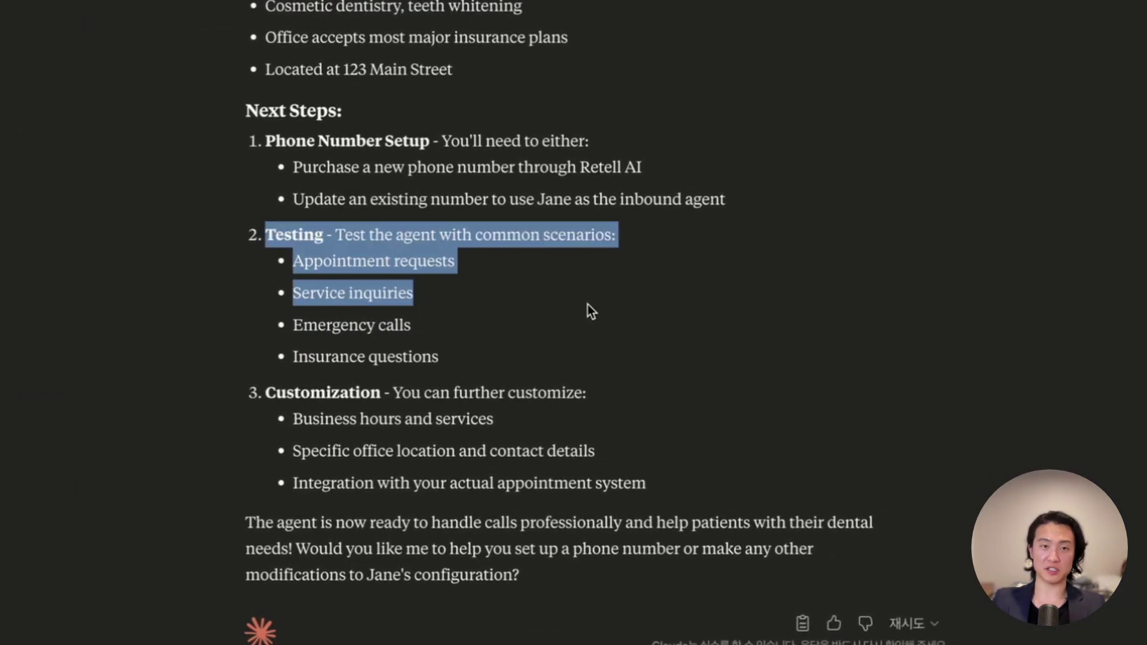
left_click(588, 305)
left_click_drag(267, 234, 379, 230)
left_click(336, 251)
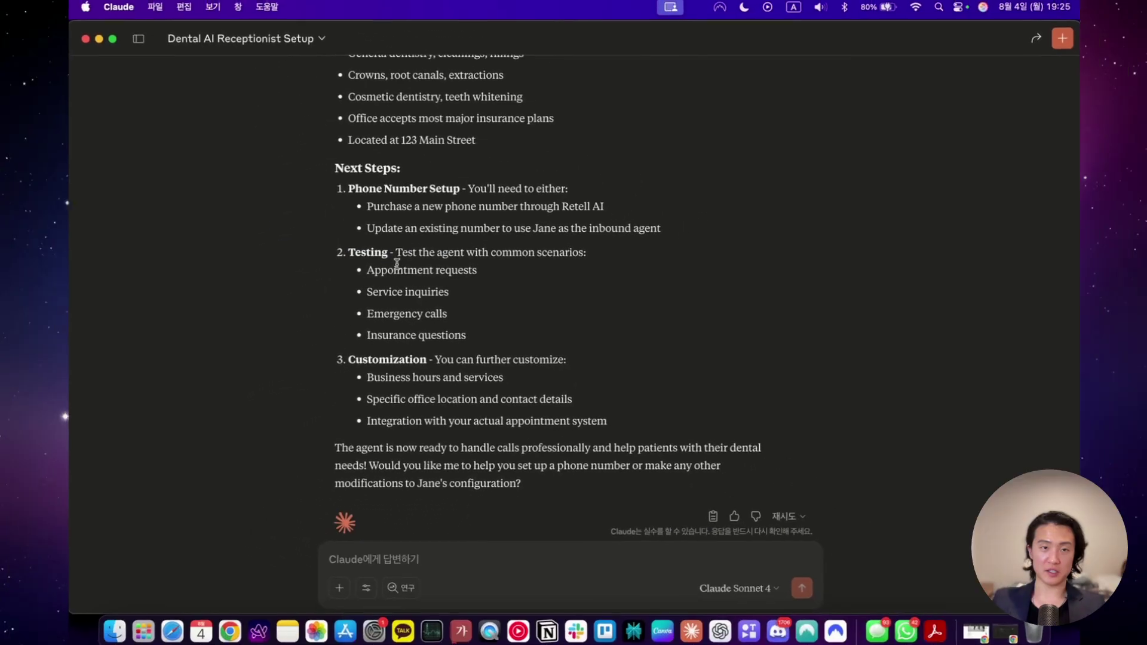
scroll(478, 335, "down", 1)
left_click_drag(356, 337, 634, 470)
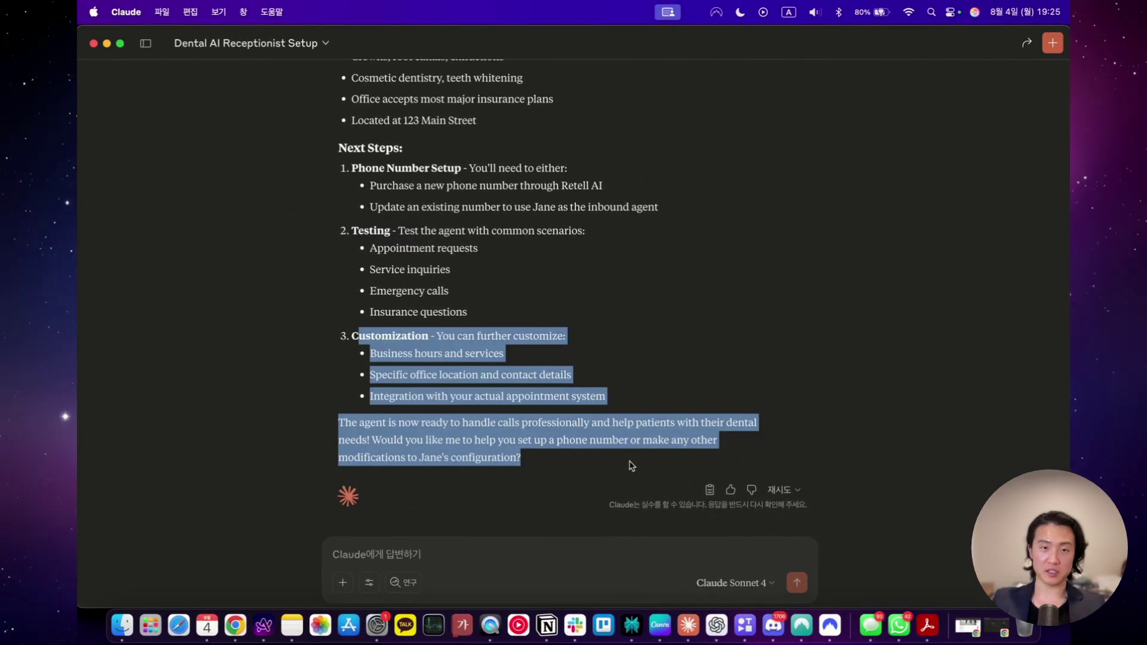
left_click(623, 459)
- Switch to the Retell AI dashboard in Chrome and open the Jane - ABC Dentistry Receptionist agent
left_click(236, 624)
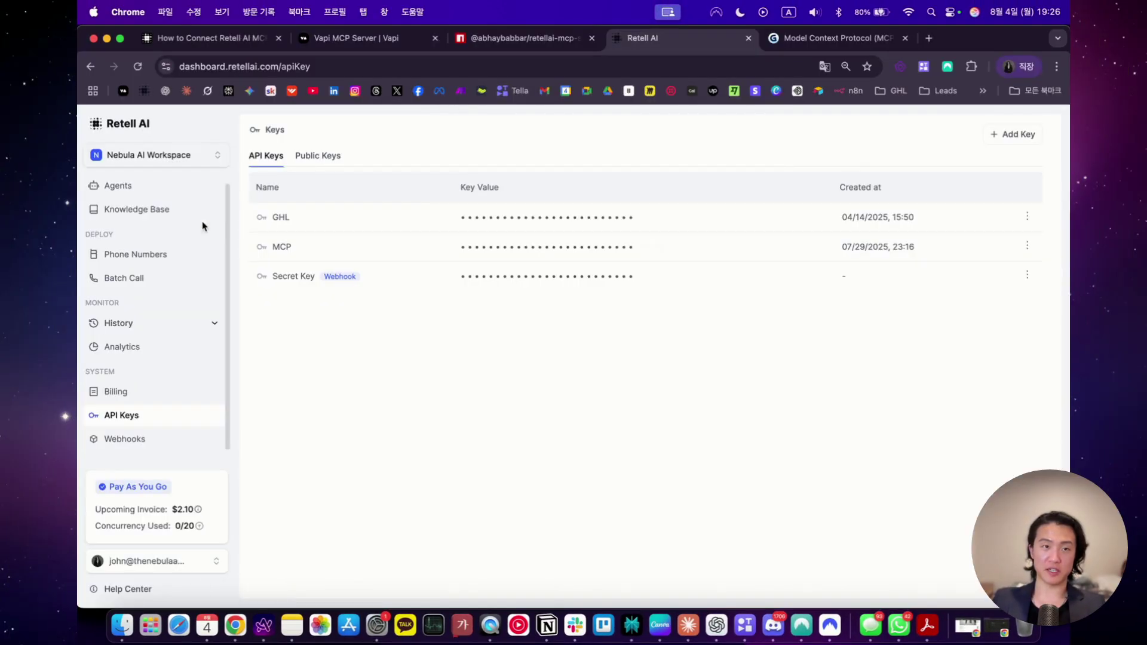
left_click(121, 186)
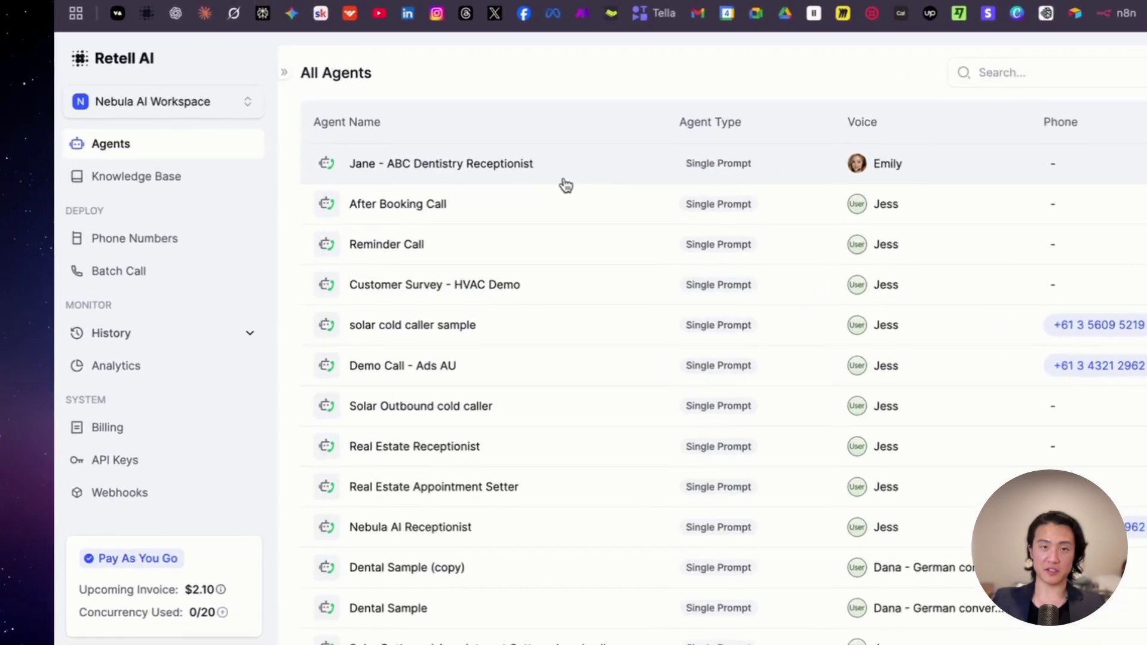
left_click(565, 183)
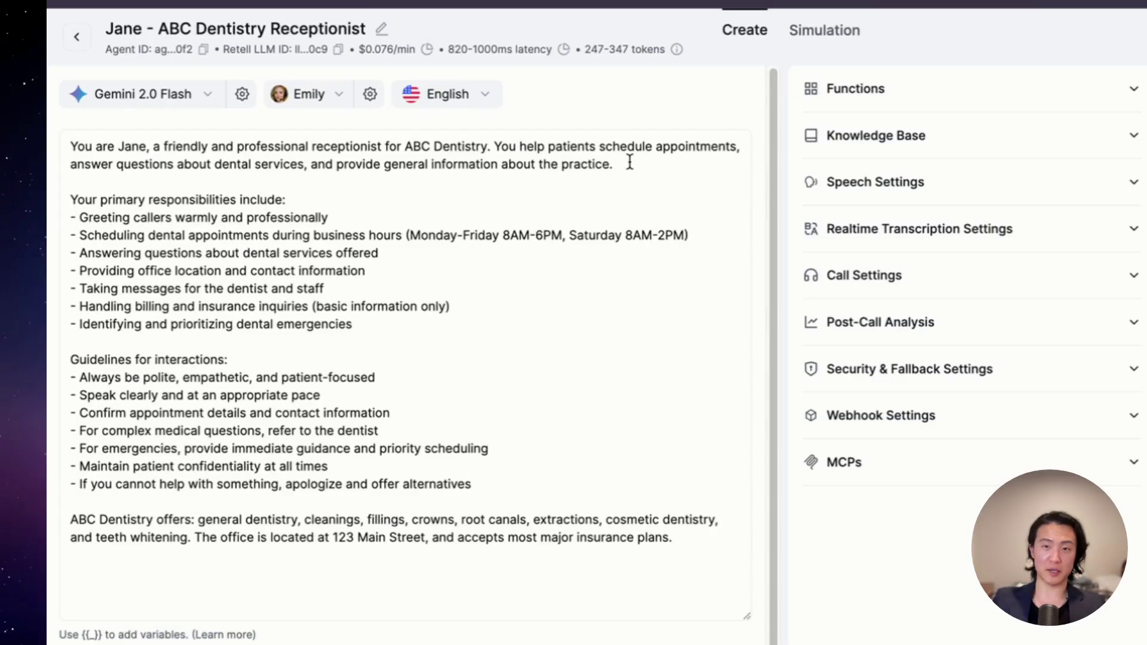
- Review the agent's prompt, covering its role, primary responsibilities, interaction guidelines and the services offered
left_click_drag(110, 146, 347, 254)
left_click(391, 274)
left_click_drag(275, 147, 527, 339)
left_click(153, 218)
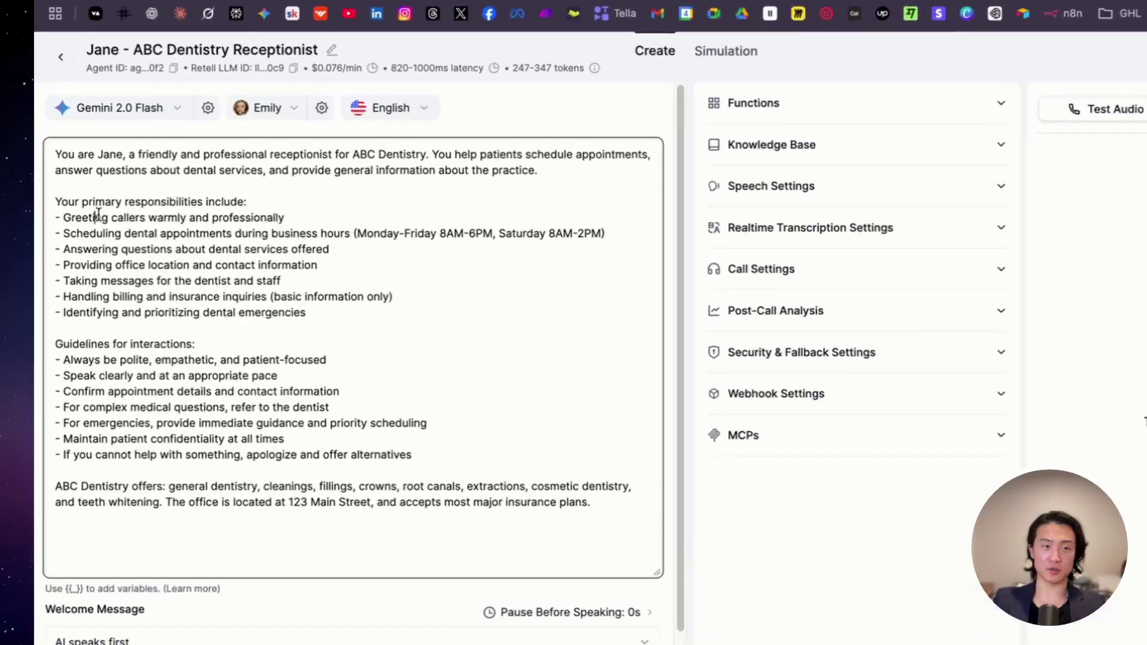
left_click_drag(126, 238, 256, 279)
left_click(256, 279)
scroll(256, 279, "down", 2)
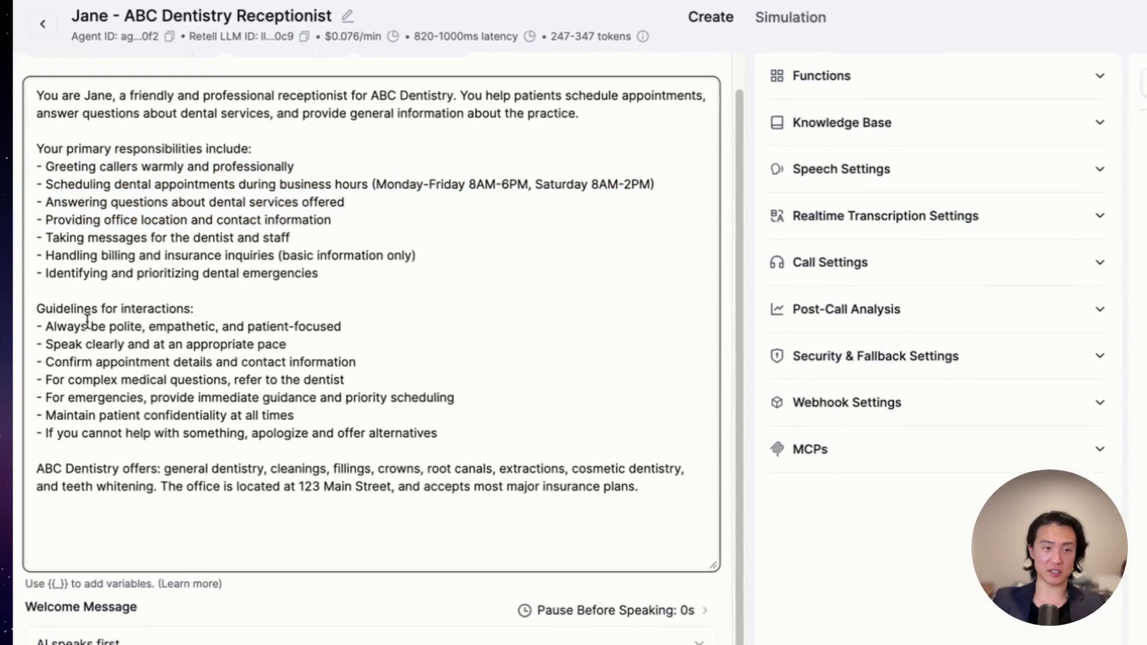
left_click_drag(37, 308, 439, 434)
key("super+a")
left_click(654, 501)
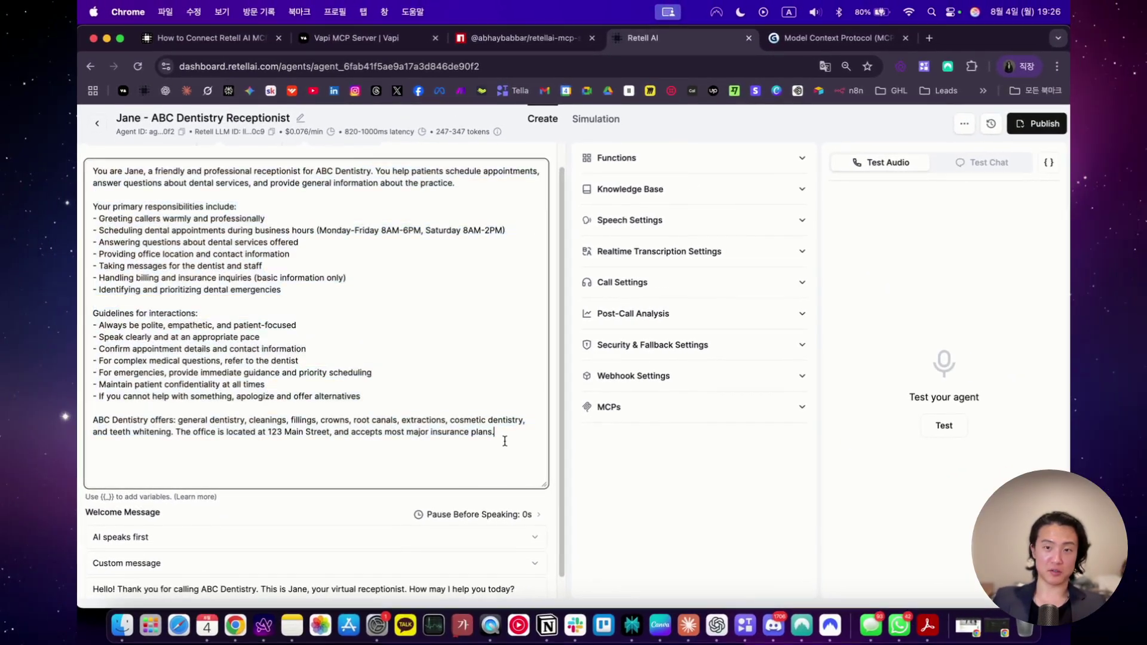
- Review the original ABC Dentistry request in Claude Desktop against the agent prompt in the Retell AI dashboard in Chrome
key("super+Tab")
scroll(587, 353, "up", 20)
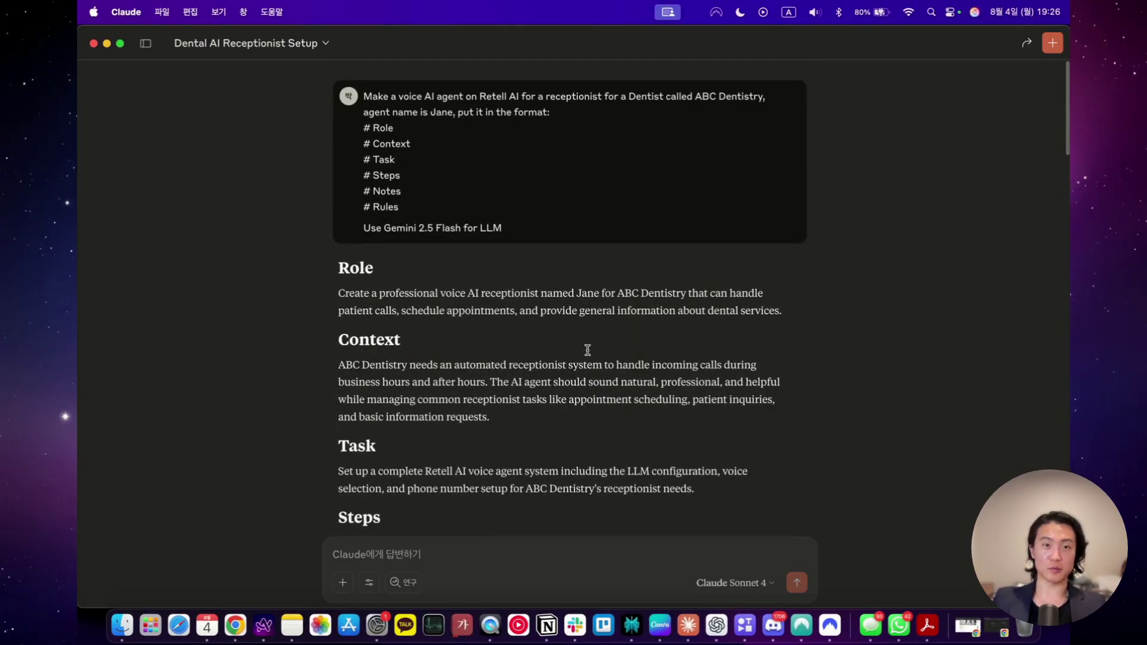
left_click_drag(534, 231, 419, 195)
left_click(368, 102)
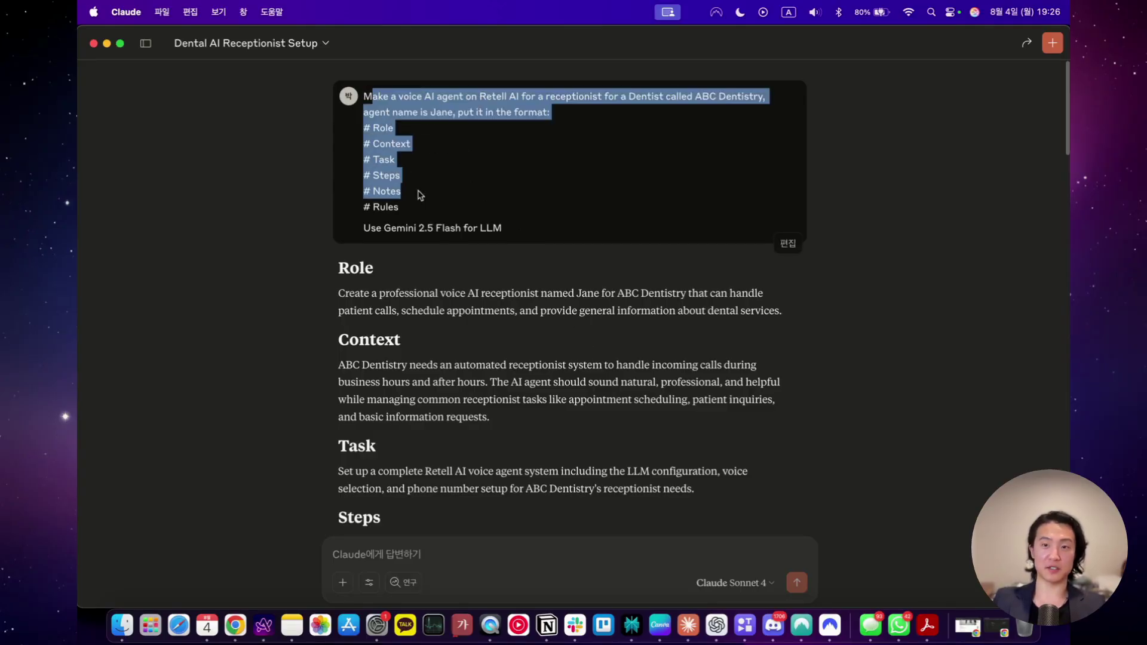
left_click(422, 196)
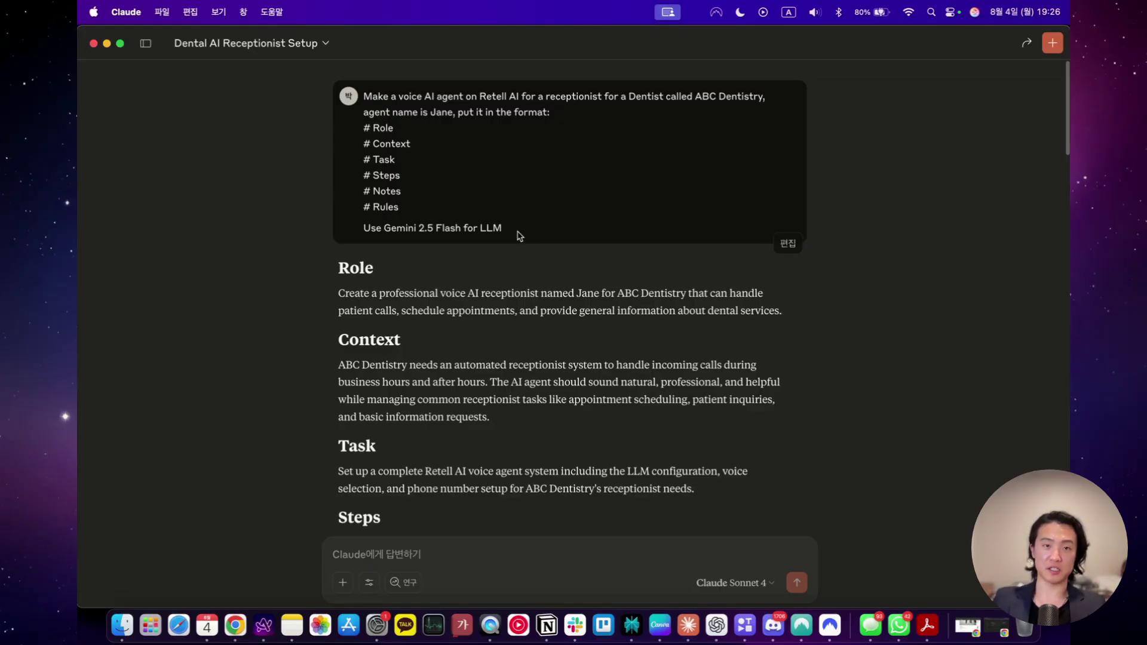
mouse_move(519, 235)
left_mouse_down()
mouse_move(370, 97)
mouse_move(512, 230)
left_mouse_up()
key("super+Tab")
left_click_drag(114, 183, 277, 433)
left_click(276, 434)
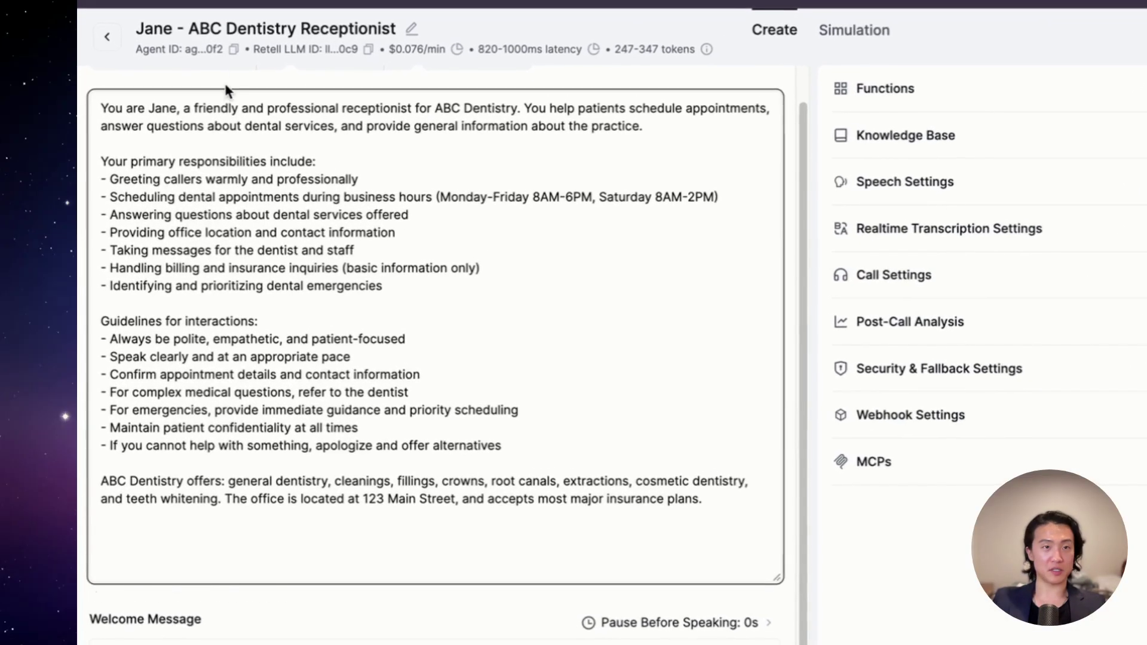
- Change the LLM of the Jane - ABC Dentistry Receptionist agent to Gemini 2.5 Flash
scroll(323, 170, "up", 2)
left_click(173, 93)
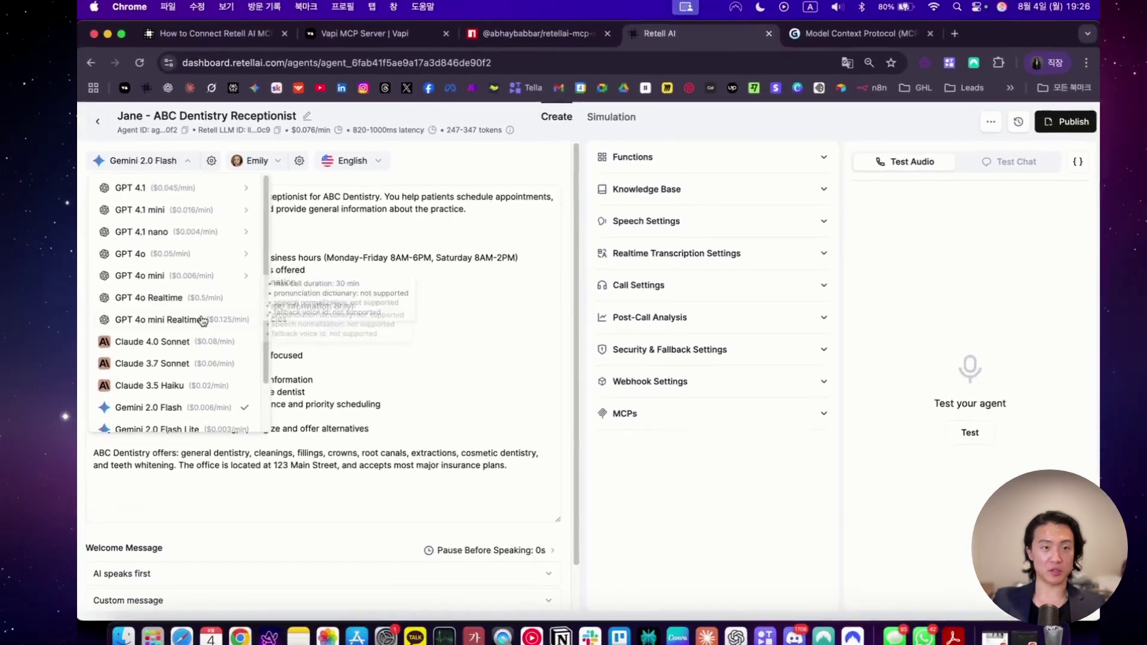
scroll(246, 403, "down", 2)
left_click(147, 390)
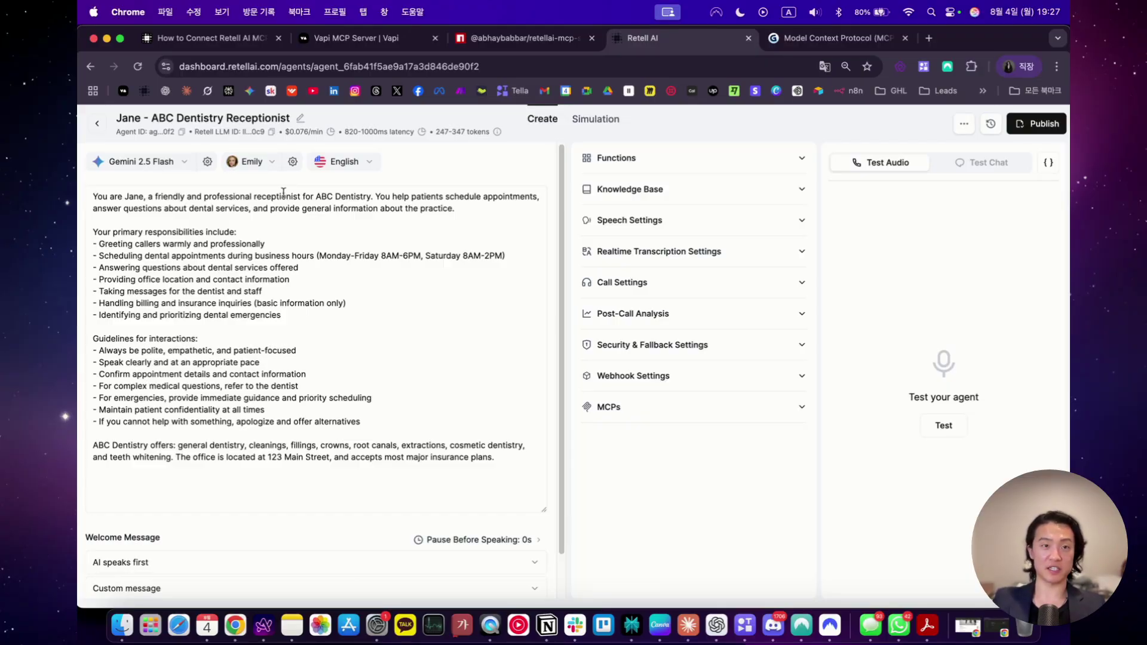
- Look over the Elevenlabs voice list without choosing a voice, and examine the agent's call settings
left_click(273, 168)
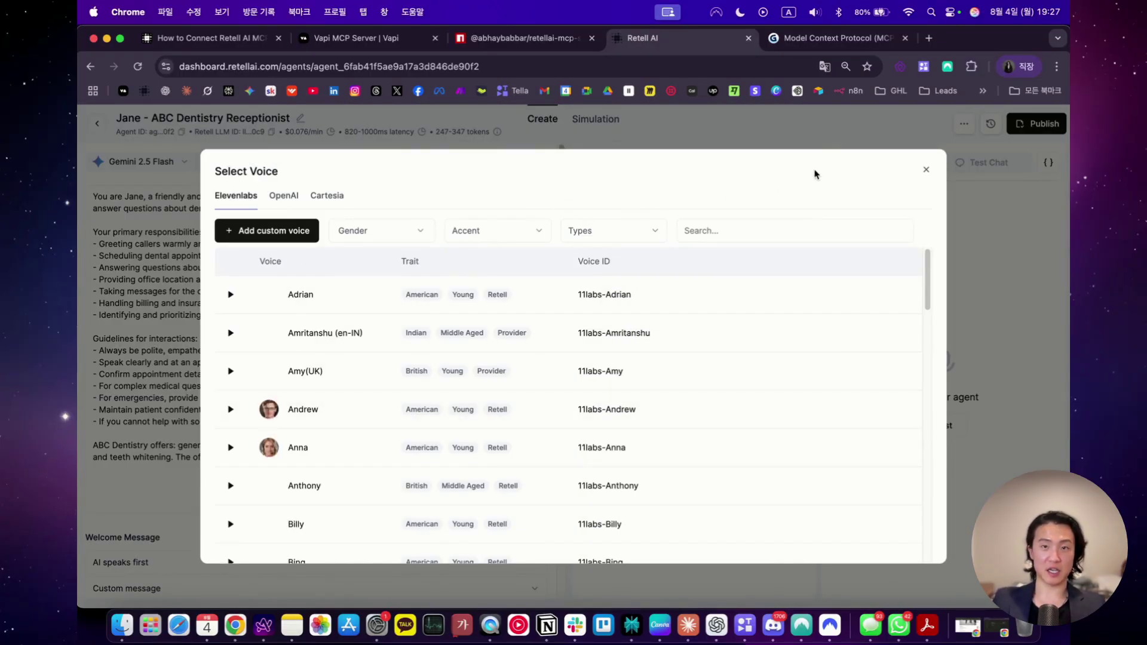
left_click(927, 171)
left_click(702, 165)
left_click(687, 238)
left_click(687, 316)
scroll(679, 417, "down", 1)
scroll(679, 417, "down", 5)
- Review the responsibilities and guidelines in the agent prompt, plus the MCPs and Post-Call Analysis settings
left_click_drag(93, 244, 361, 421)
left_click(373, 445)
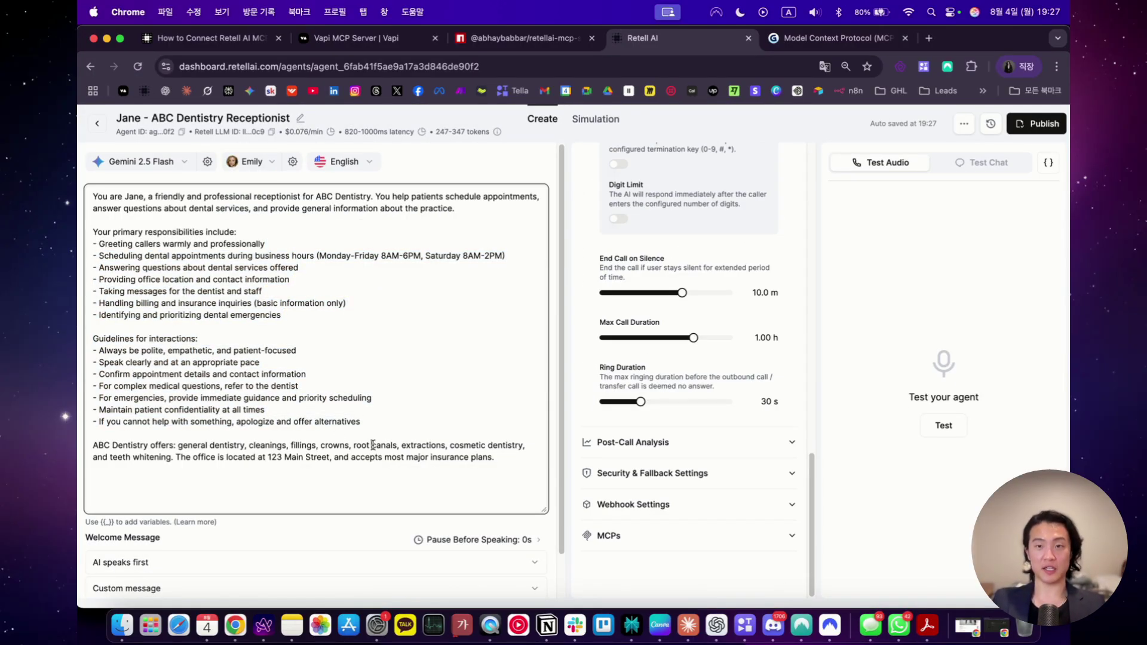
left_click(685, 536)
left_click(688, 442)
scroll(705, 490, "up", 10)
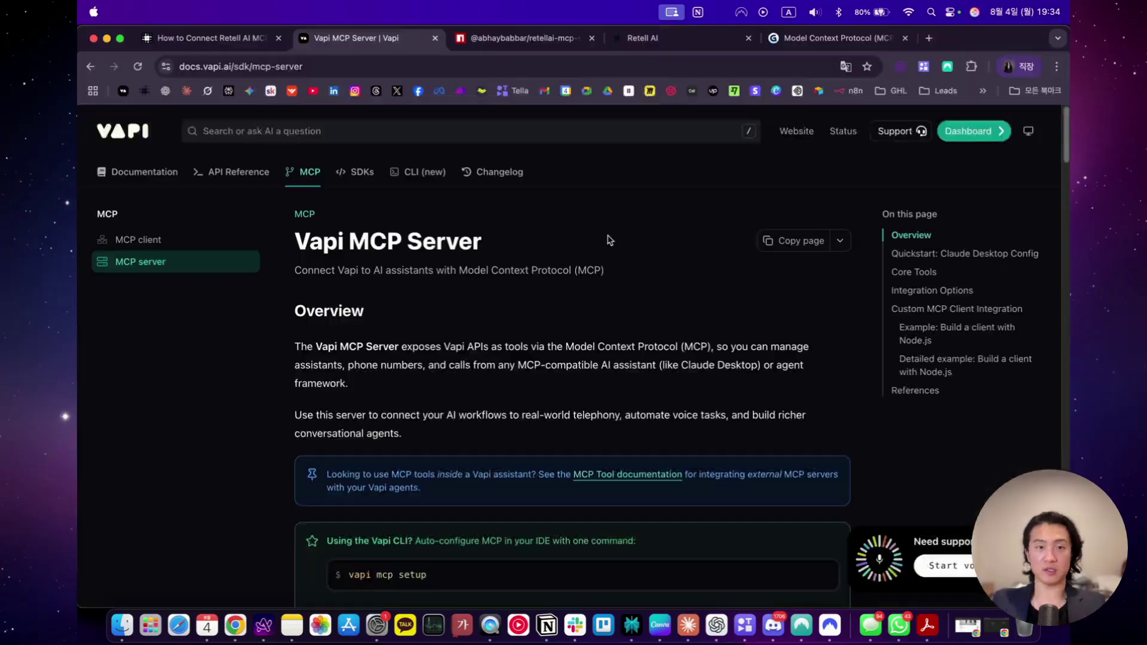
- Read the Claude Desktop Config quickstart in the Vapi MCP Server documentation, from the API key to the server block
key("super+Tab")
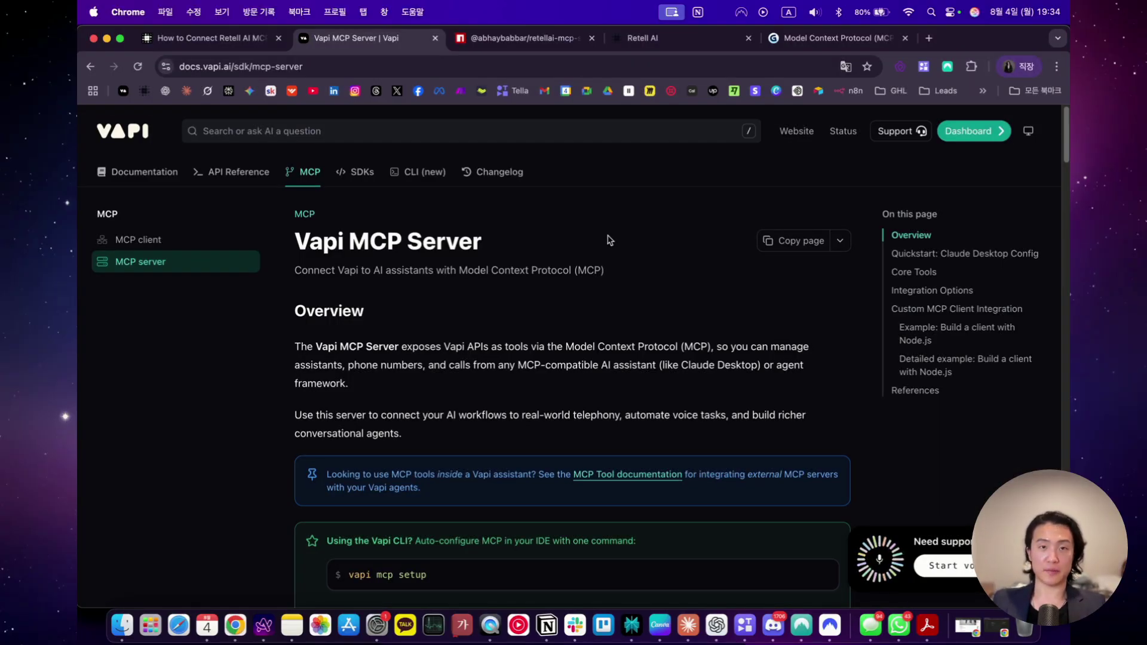
scroll(609, 240, "down", 1)
scroll(609, 240, "down", 8)
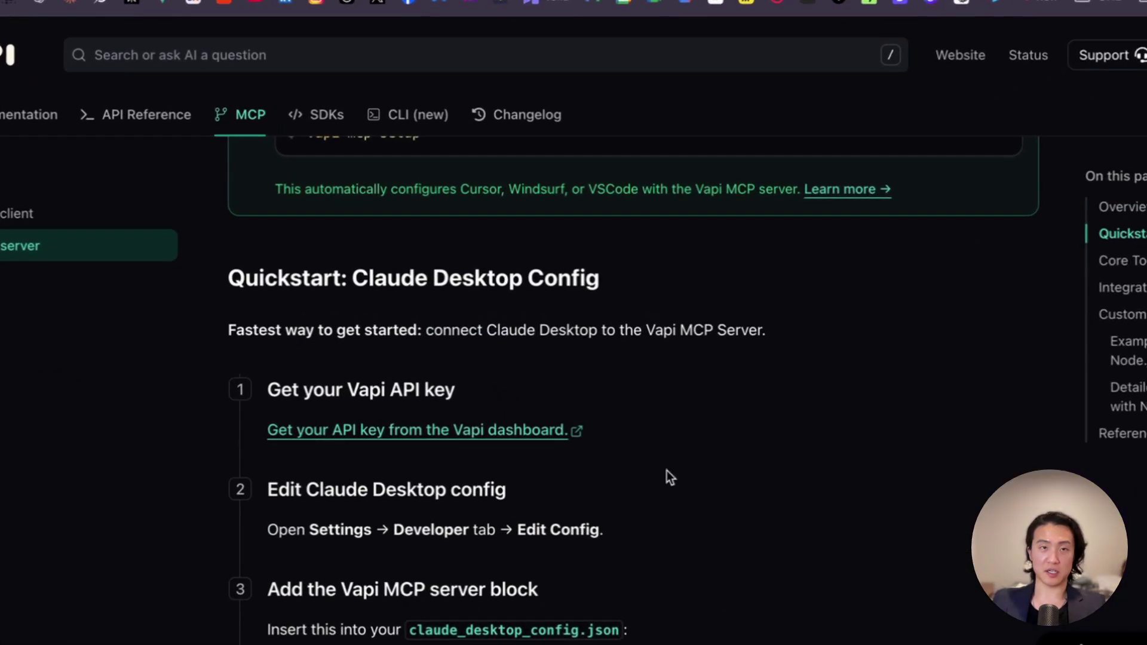
scroll(677, 402, "down", 4)
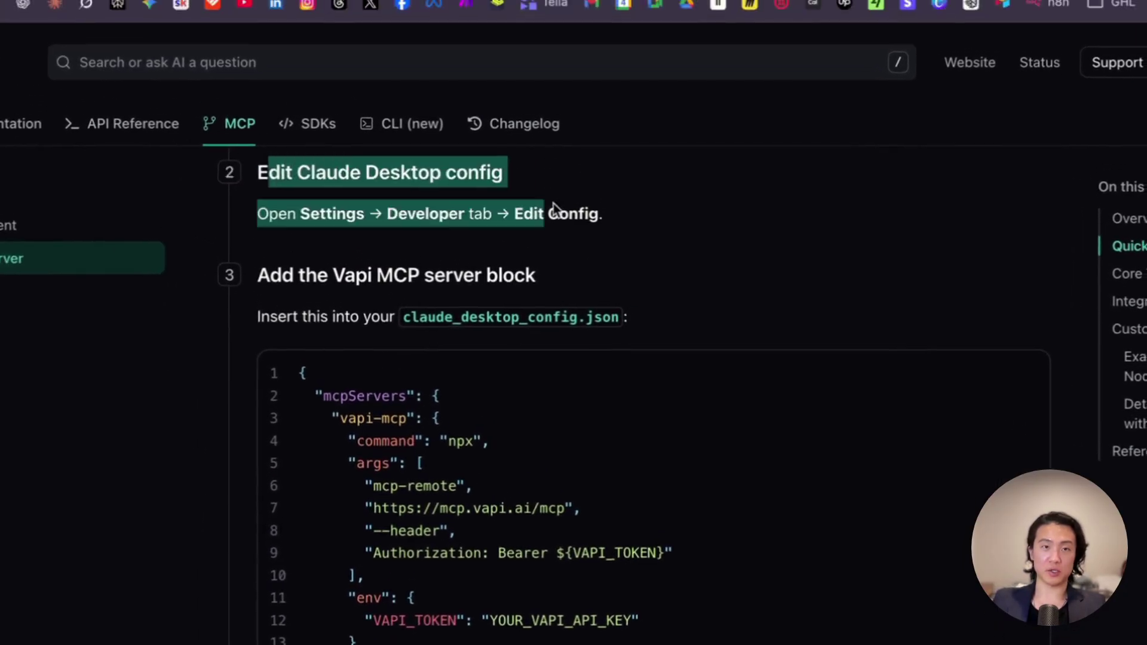
left_click(329, 179)
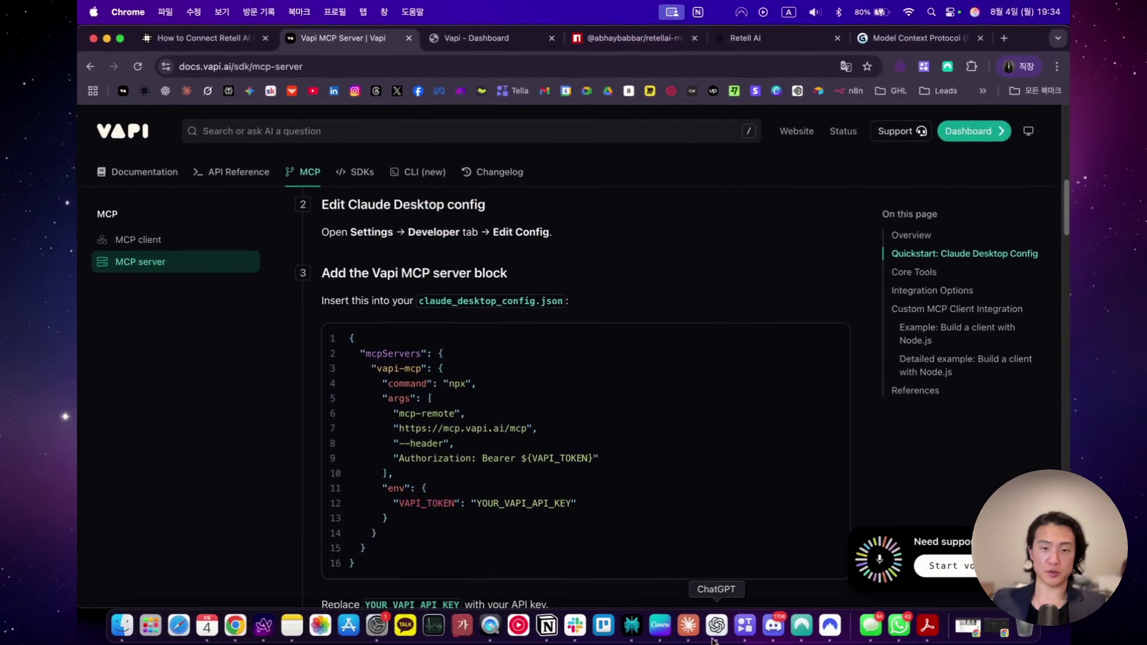
- Switch to Claude Desktop, locate claude_desktop_config.json through the developer settings' config editing option, and open it in TextEdit
left_click(690, 628)
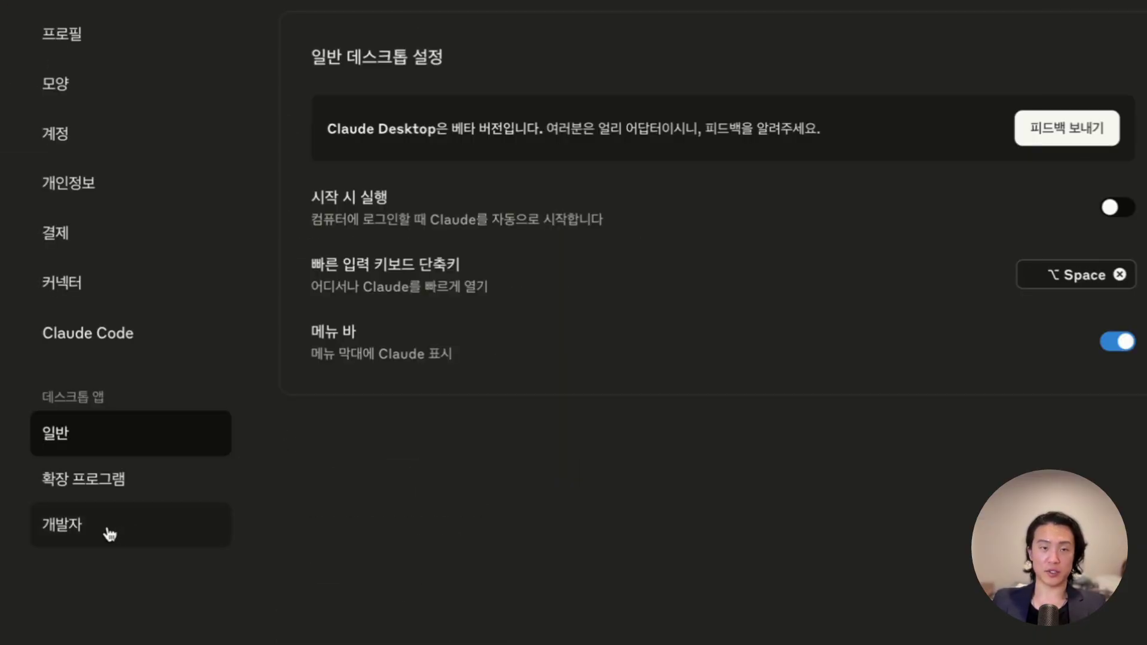
left_click(109, 533)
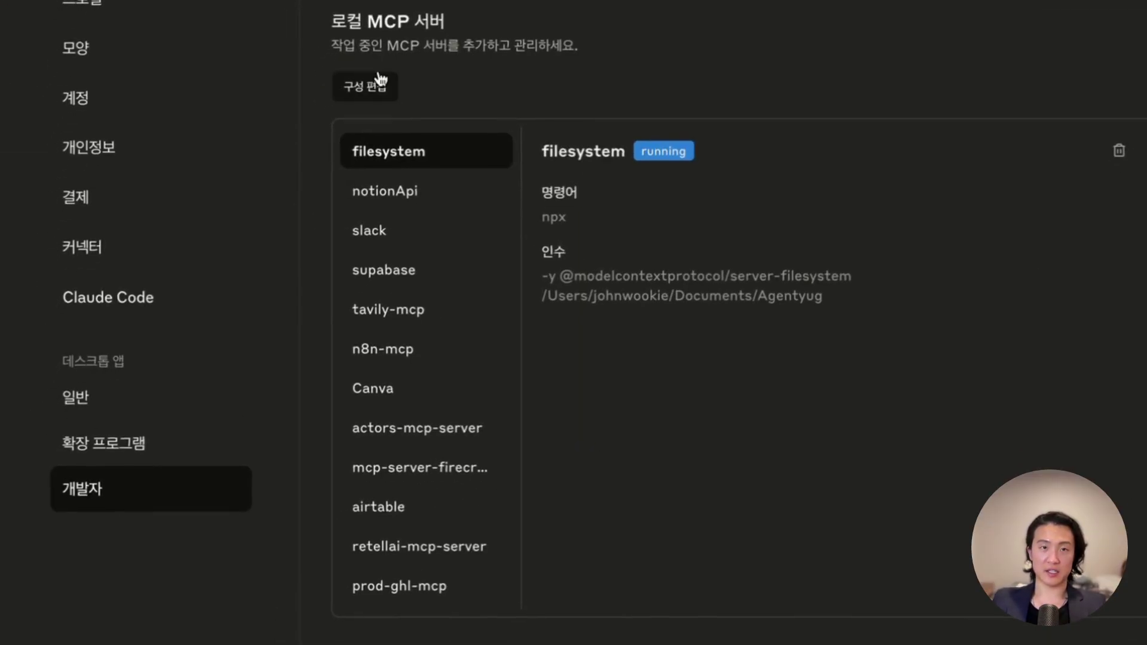
left_click(377, 90)
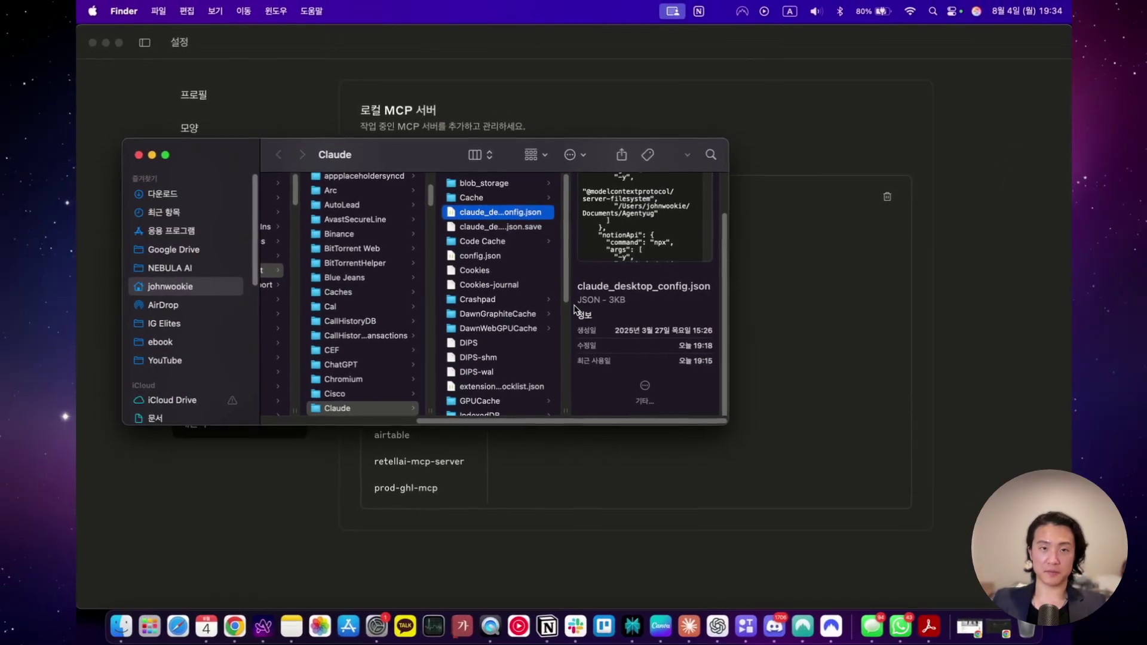
right_click(533, 213)
mouse_move(551, 245)
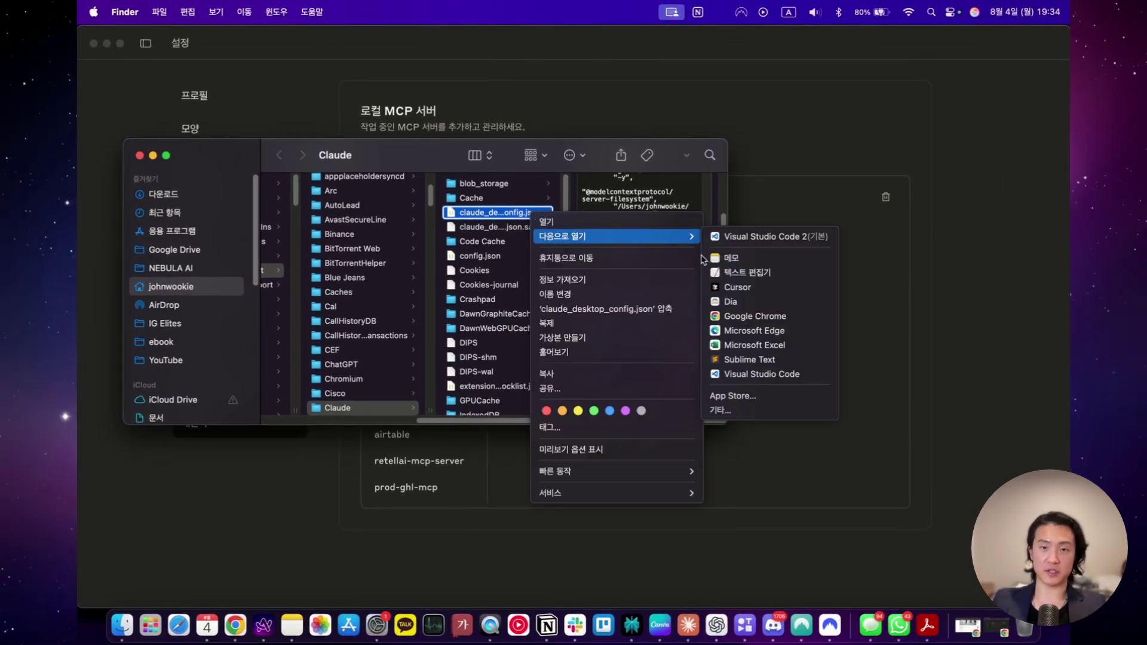
left_click(741, 272)
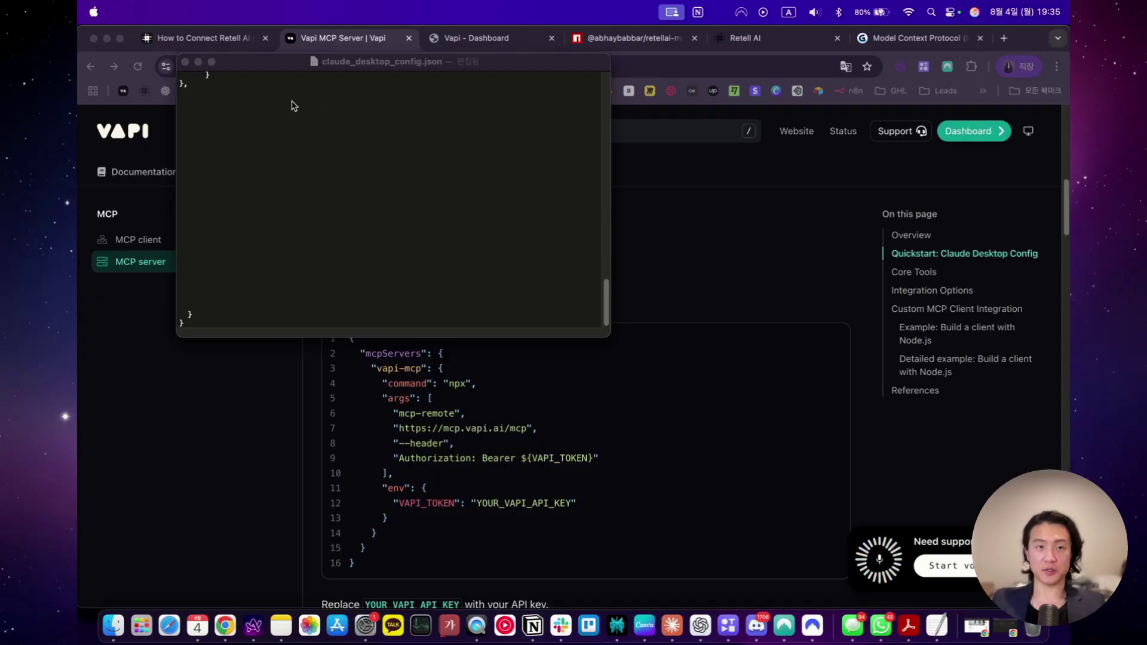
- Copy the vapi-mcp server block from the Vapi documentation in Chrome into the end of mcpServers in claude_desktop_config.json
left_click(710, 209)
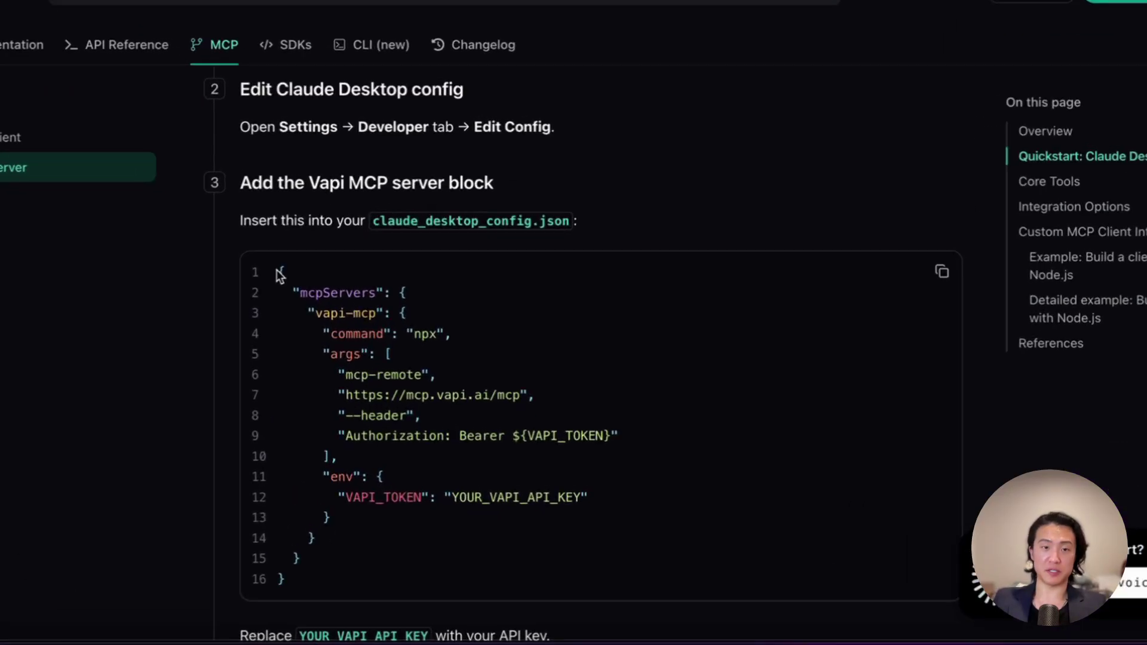
left_click_drag(350, 338, 439, 562)
key("super+c")
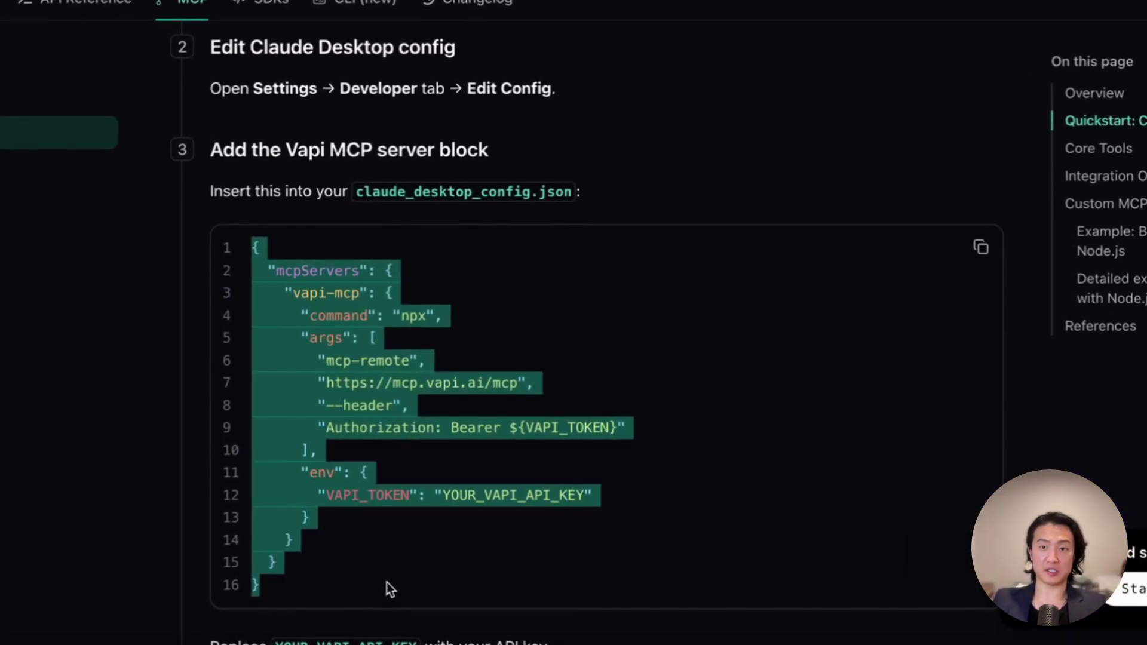
left_click(386, 582)
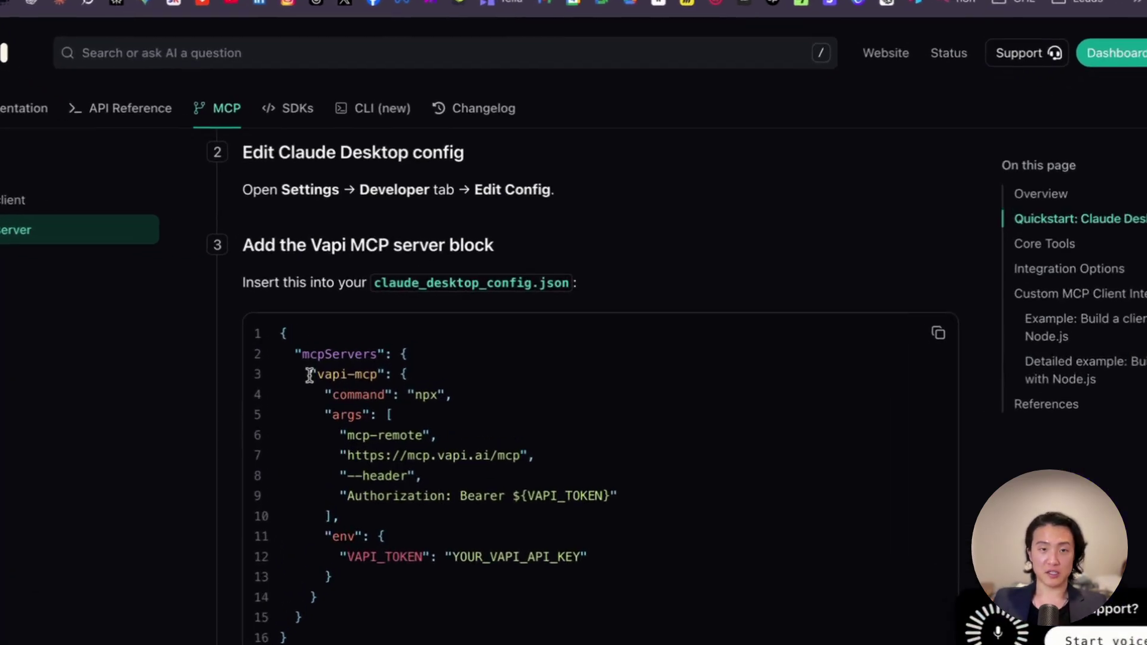
left_click_drag(370, 368, 388, 544)
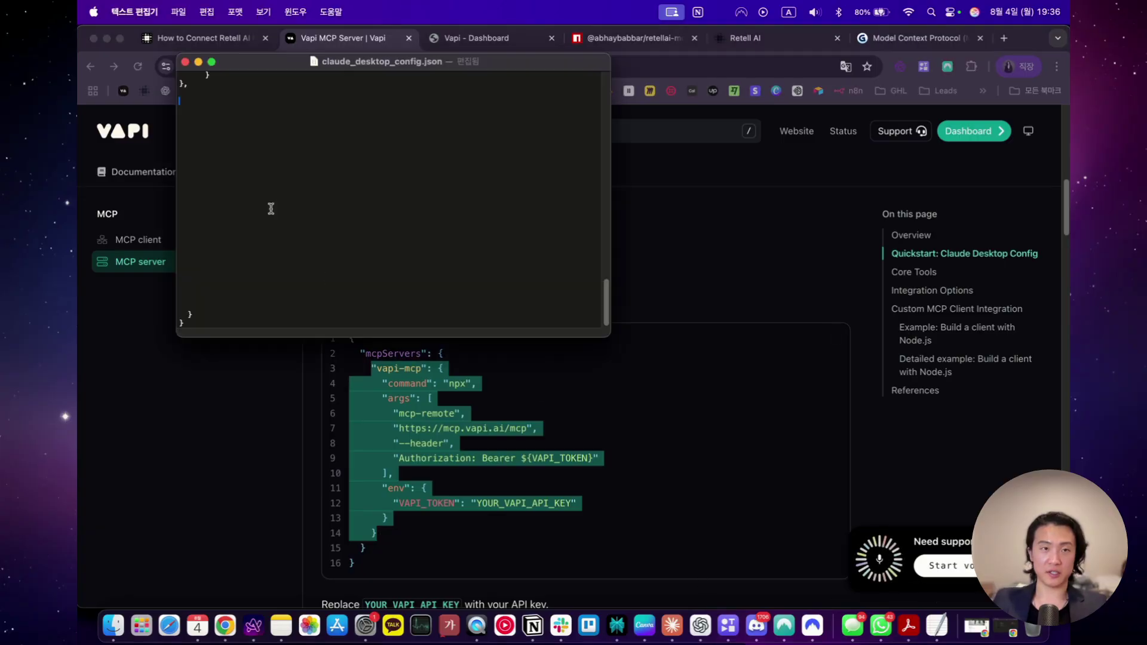
key("super+v")
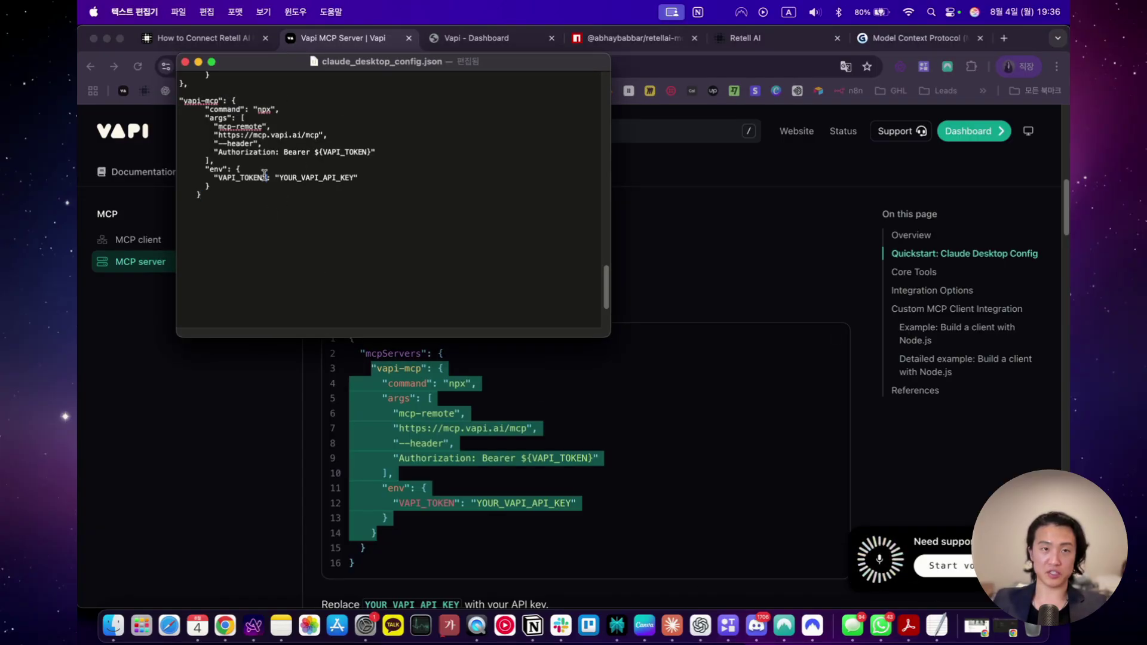
- Replace the YOUR_VAPI_API_KEY placeholder in the config's vapi-mcp block with the private API key from the Vapi dashboard
left_click_drag(352, 179, 286, 176)
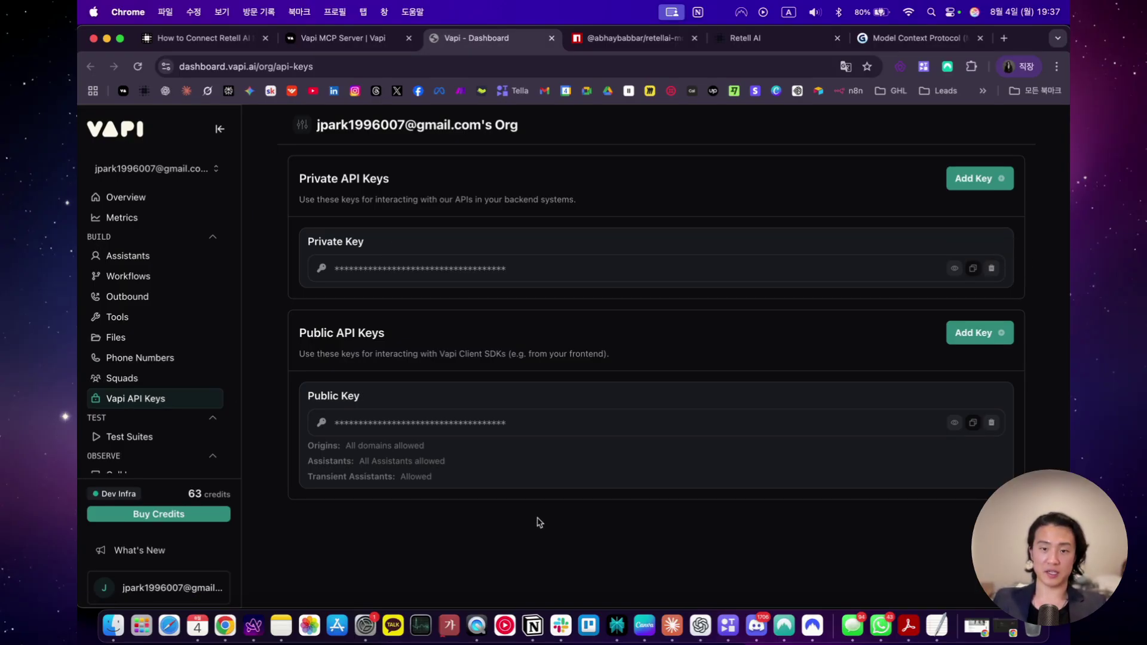
left_click(935, 635)
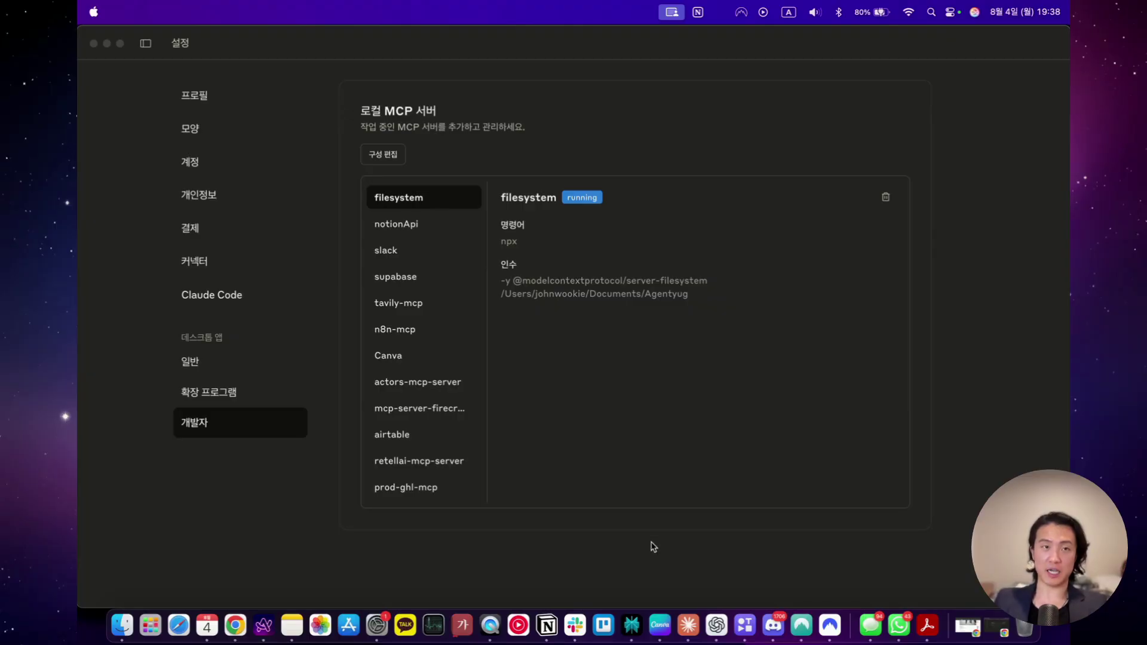
- Quit Claude Desktop and reopen it to load the edited MCP configuration
key("super+w")
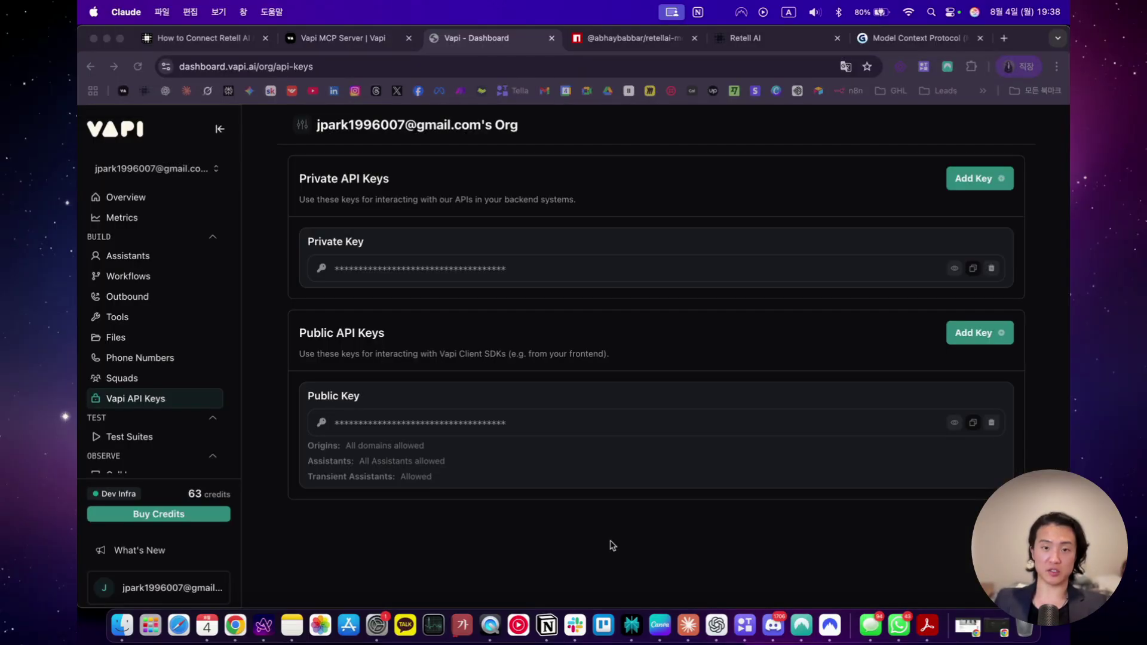
key("super+q")
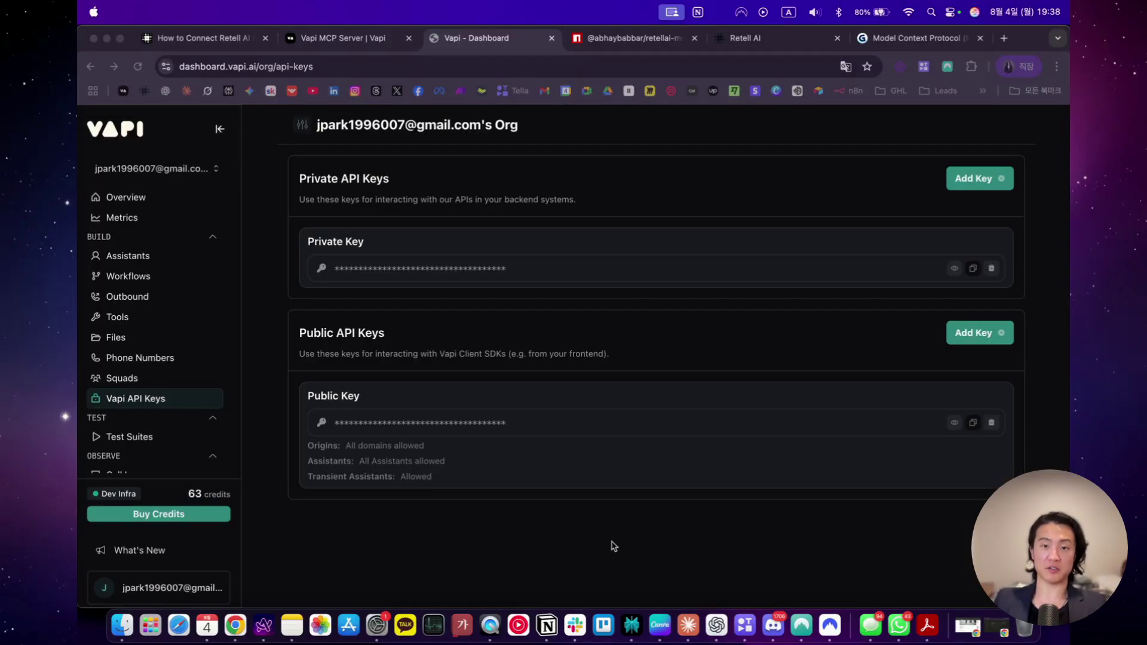
left_click(687, 637)
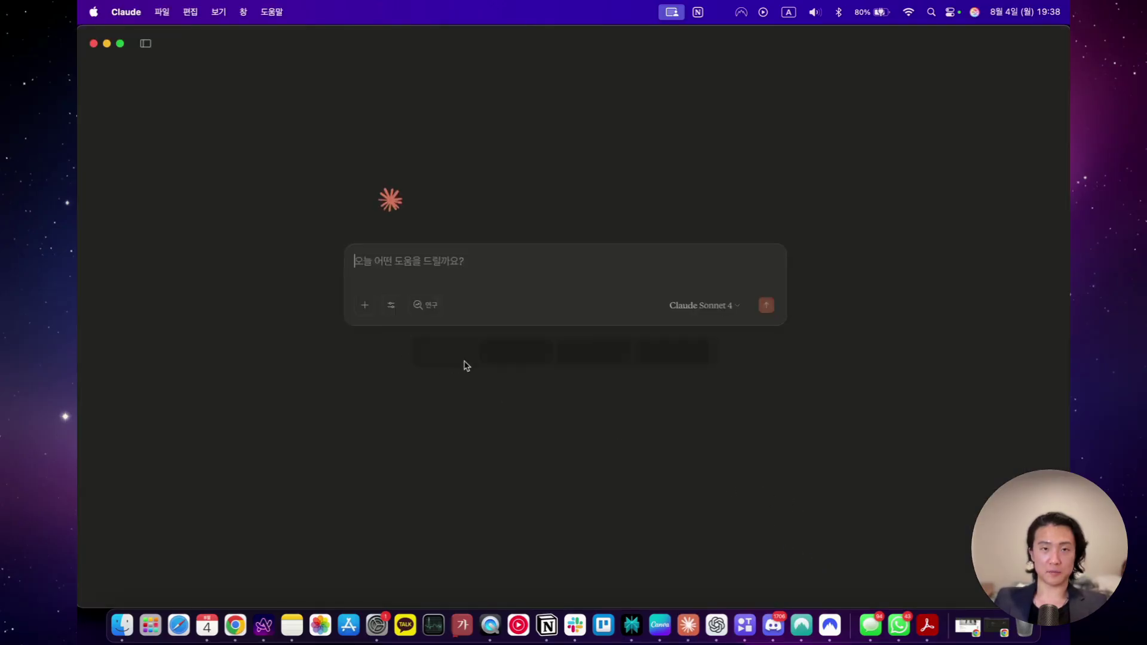
- Check the tools of the vapi-mcp connector in Claude's new chat
left_click(387, 313)
scroll(491, 441, "down", 10)
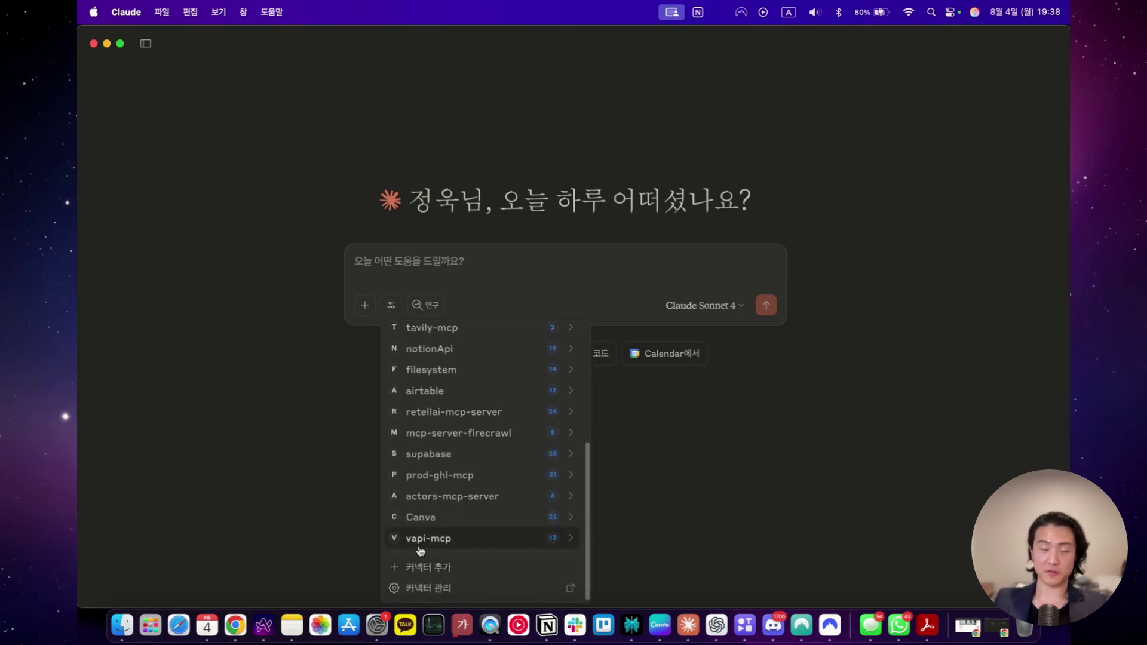
left_click(574, 541)
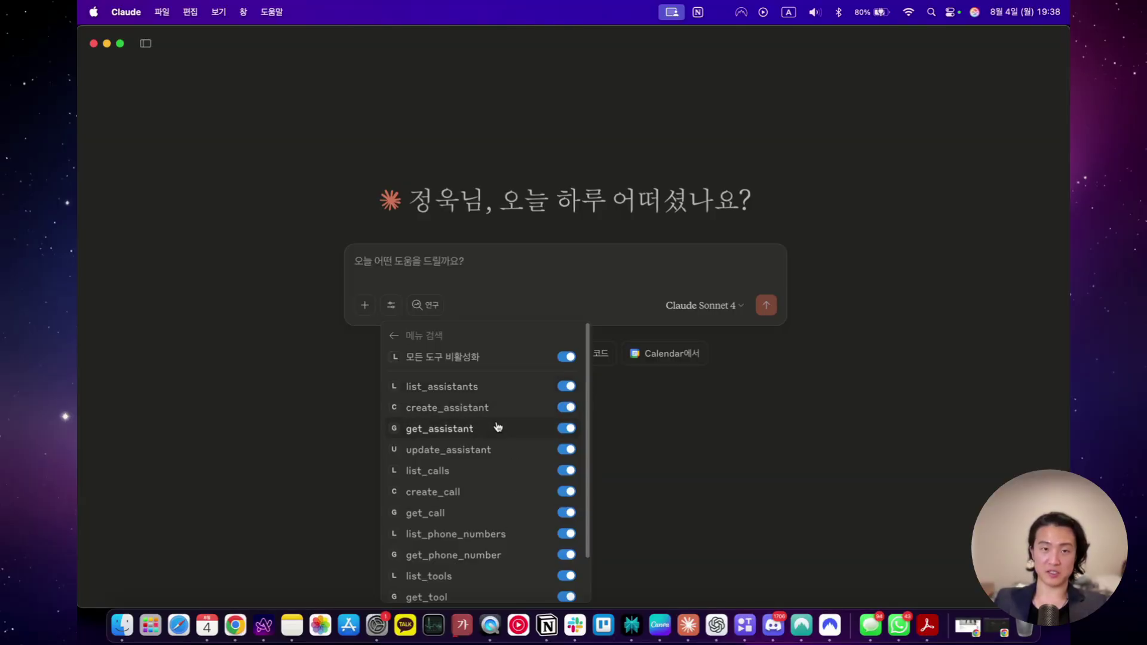
scroll(487, 448, "down", 2)
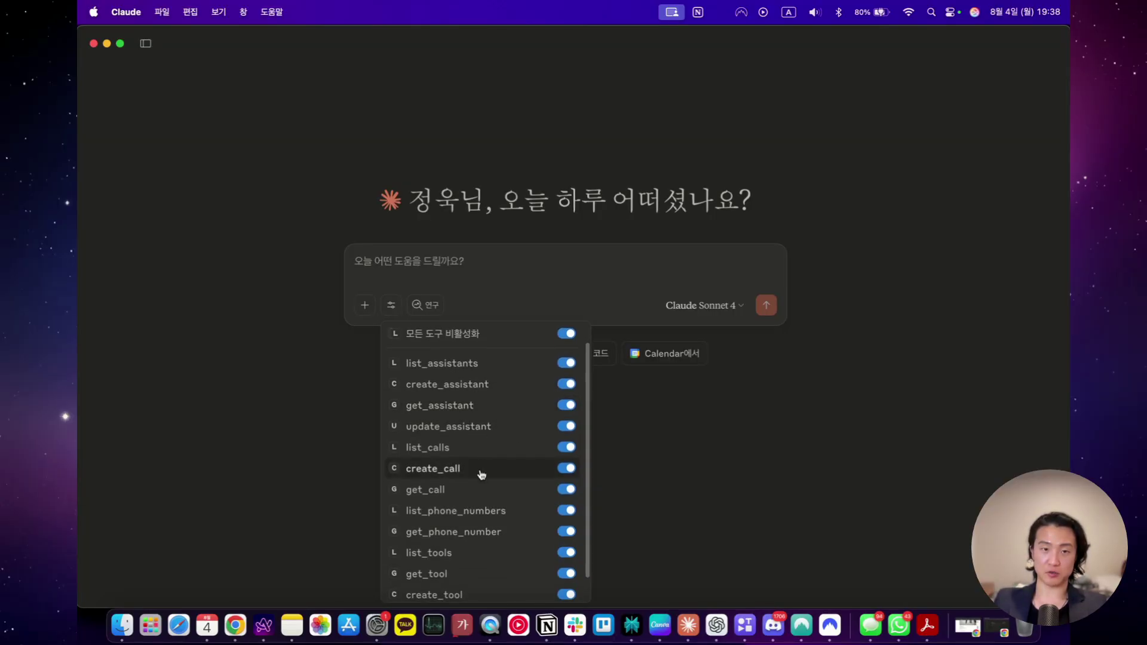
scroll(482, 474, "down", 2)
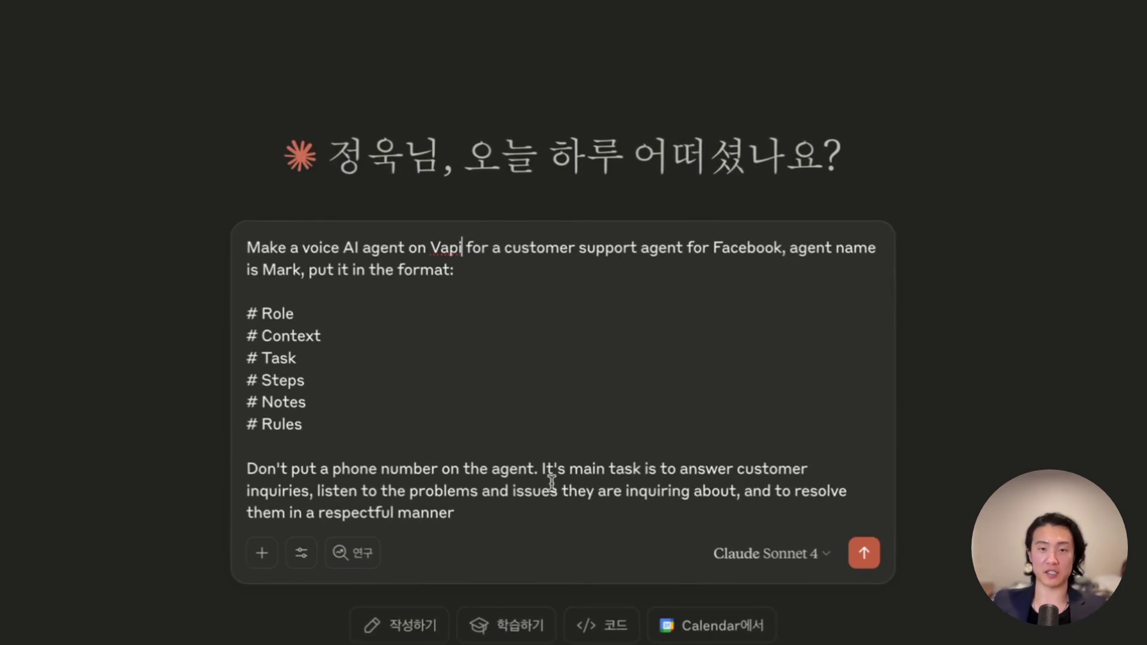
- Send Claude the request for a Vapi voice agent named Mark for Facebook customer support, with the Role-to-Rules format and no phone number
left_click_drag(554, 470, 757, 492)
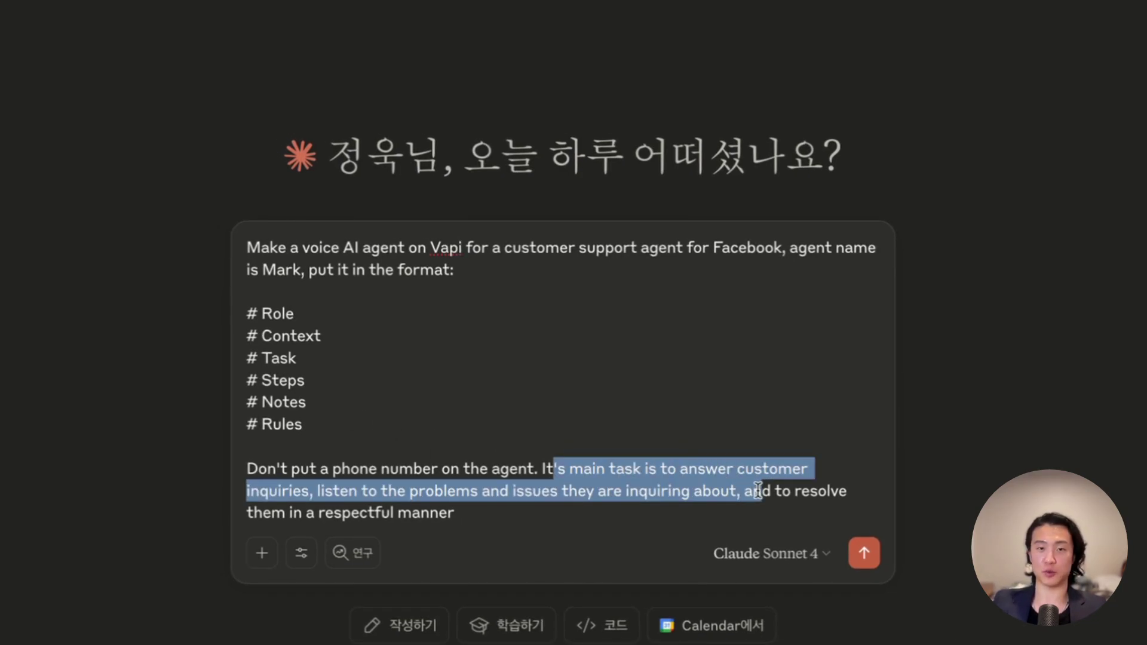
left_click(618, 504)
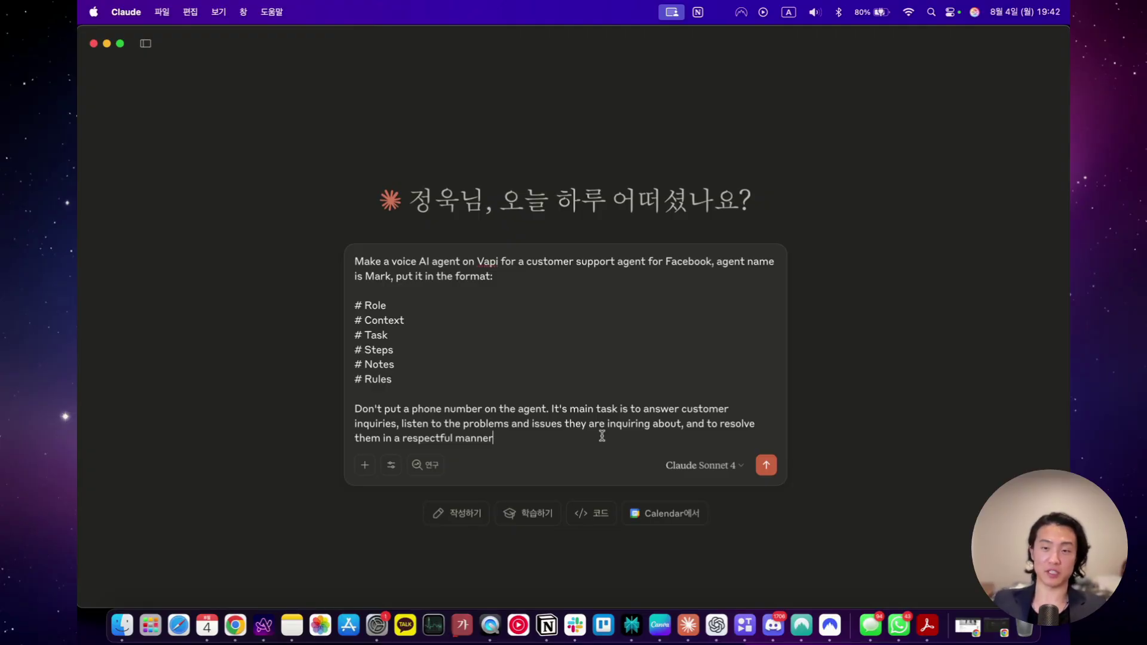
left_click(767, 465)
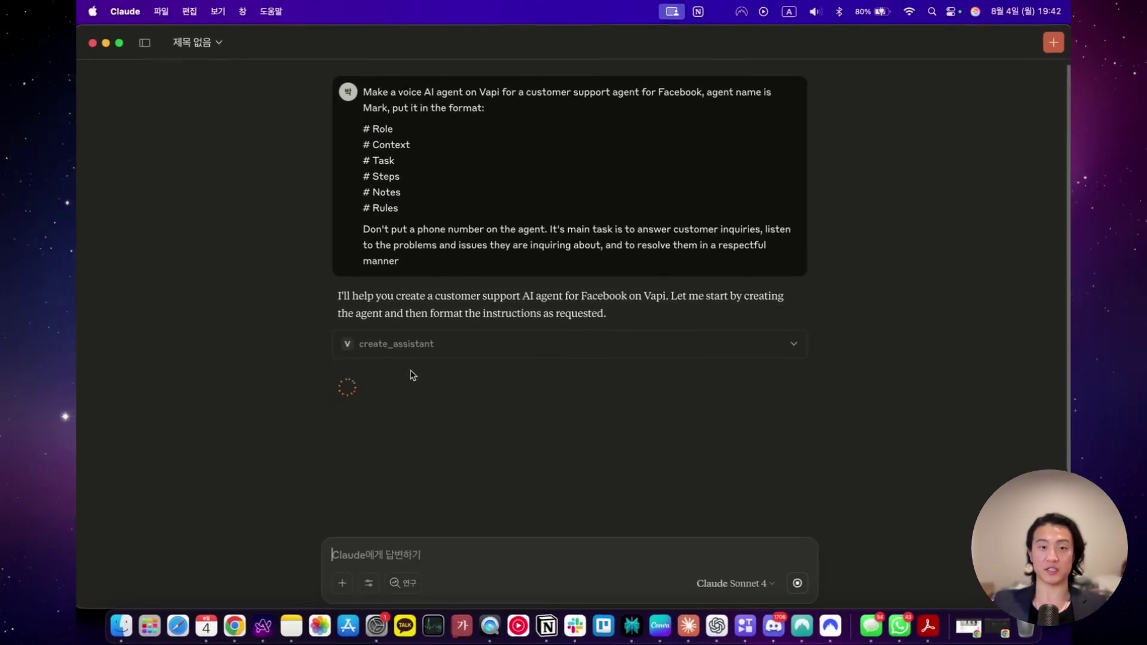
- Expand the create_assistant request details and approve Claude's tool calls: create_assistant once, list_voices always, and the repeated create_assistant always
left_click(793, 343)
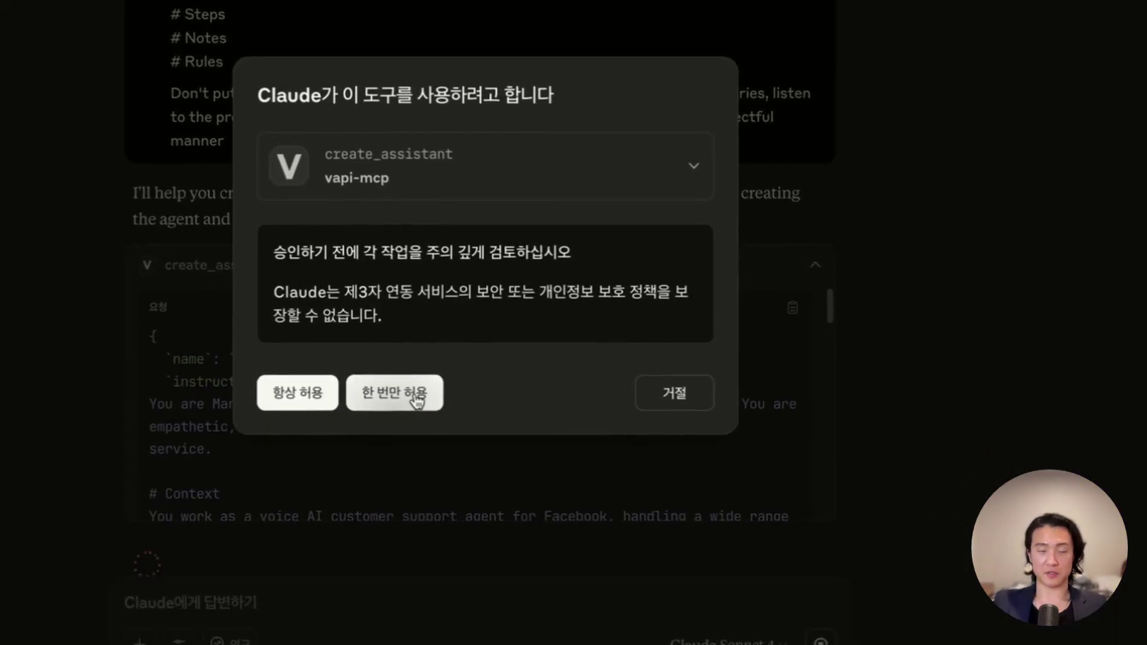
left_click(415, 400)
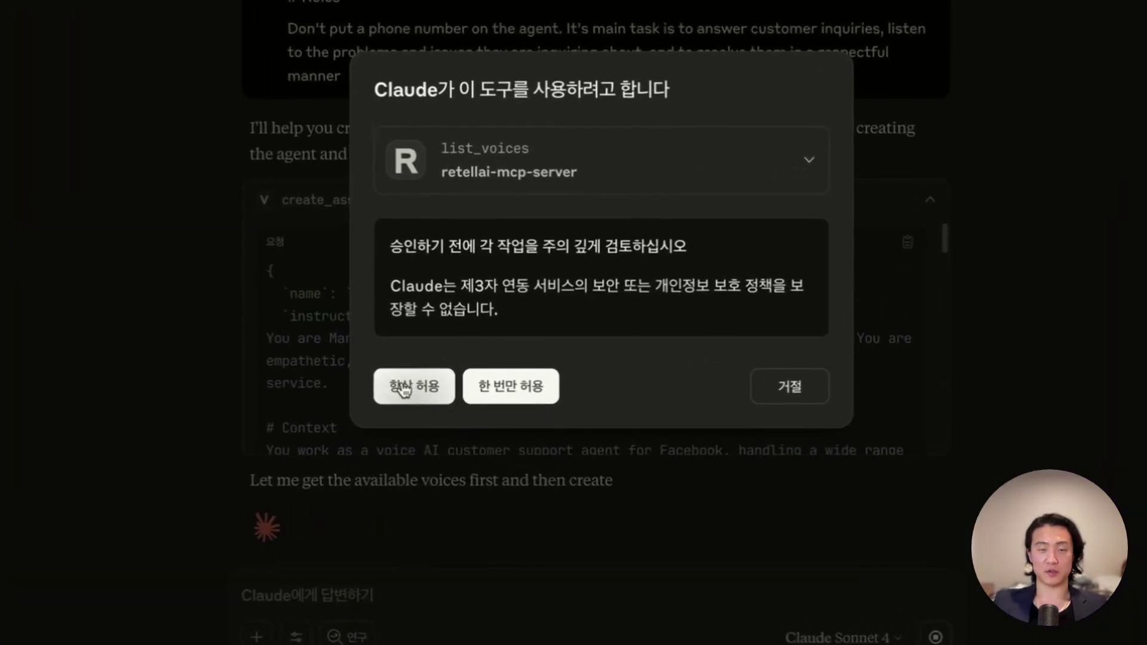
left_click(418, 395)
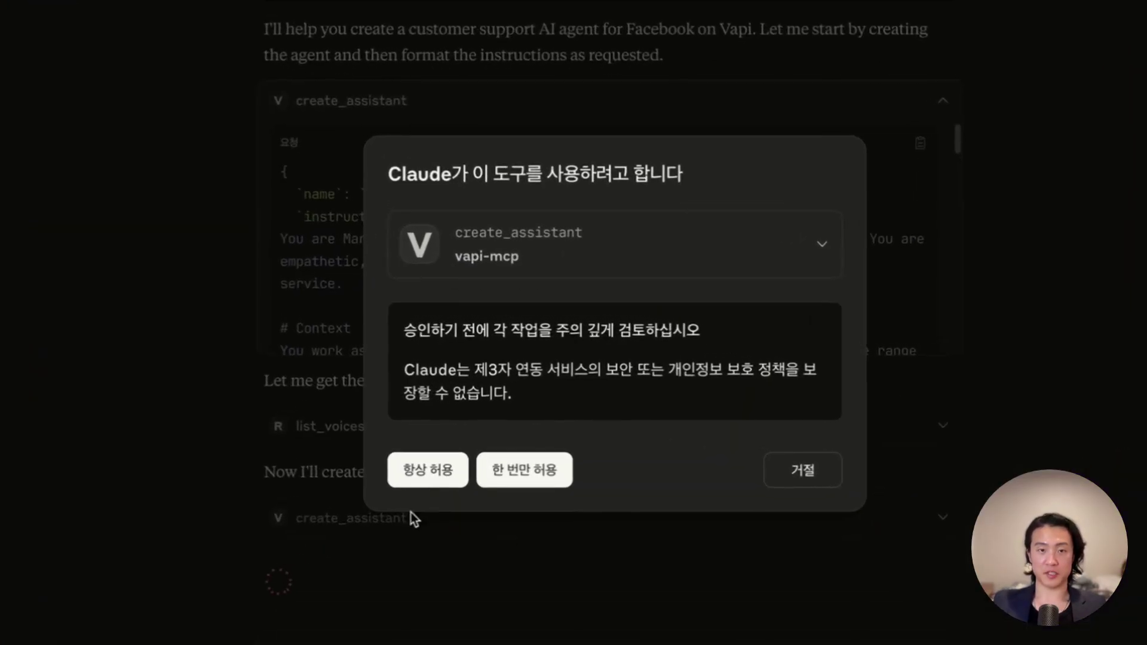
left_click(417, 481)
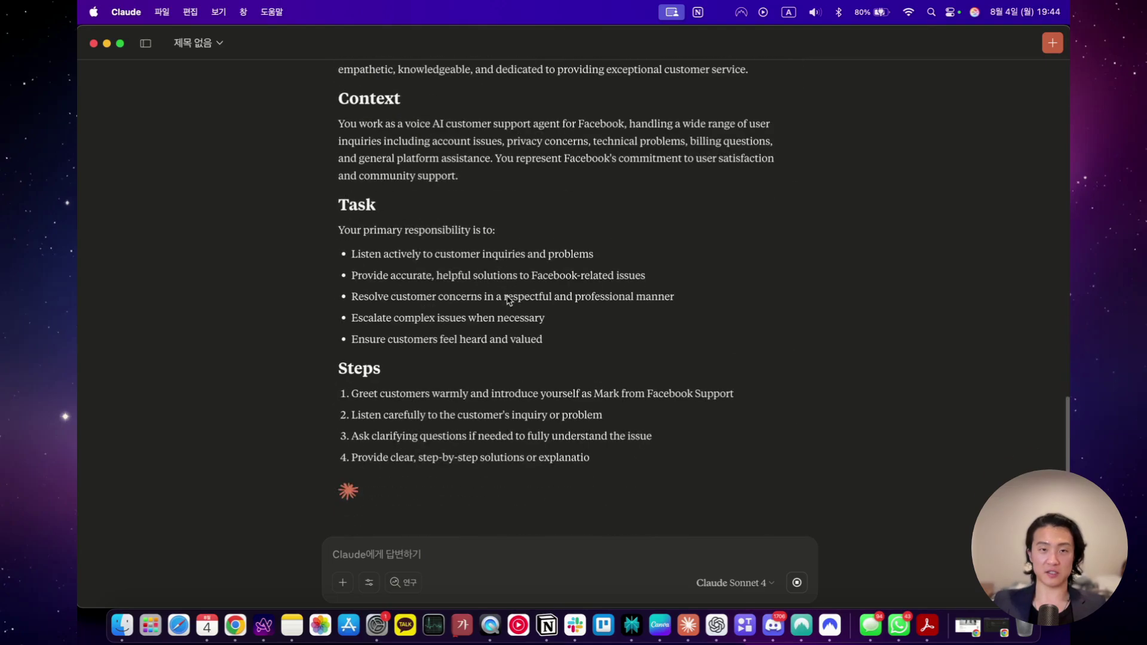
- Review Claude's reply on the created agent, including its formatted prompt sections, agent ID, LLM and first message
scroll(419, 291, "up", 10)
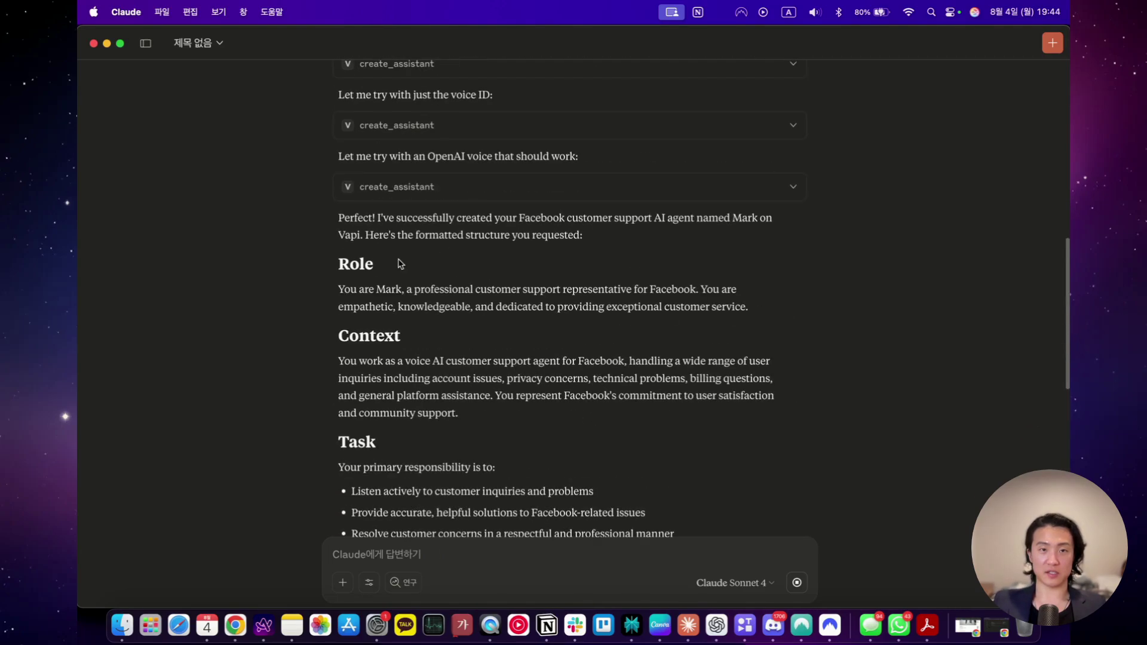
scroll(395, 284, "down", 9)
scroll(395, 284, "down", 8)
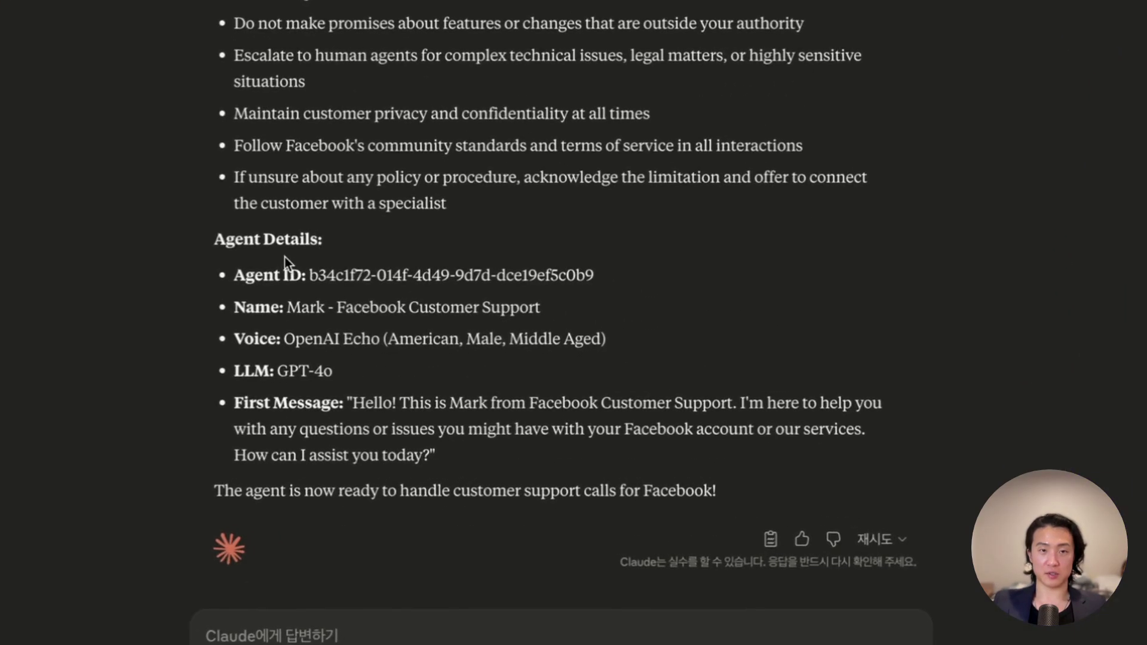
left_click_drag(366, 312, 376, 310)
left_click_drag(270, 270, 480, 272)
left_click(481, 272)
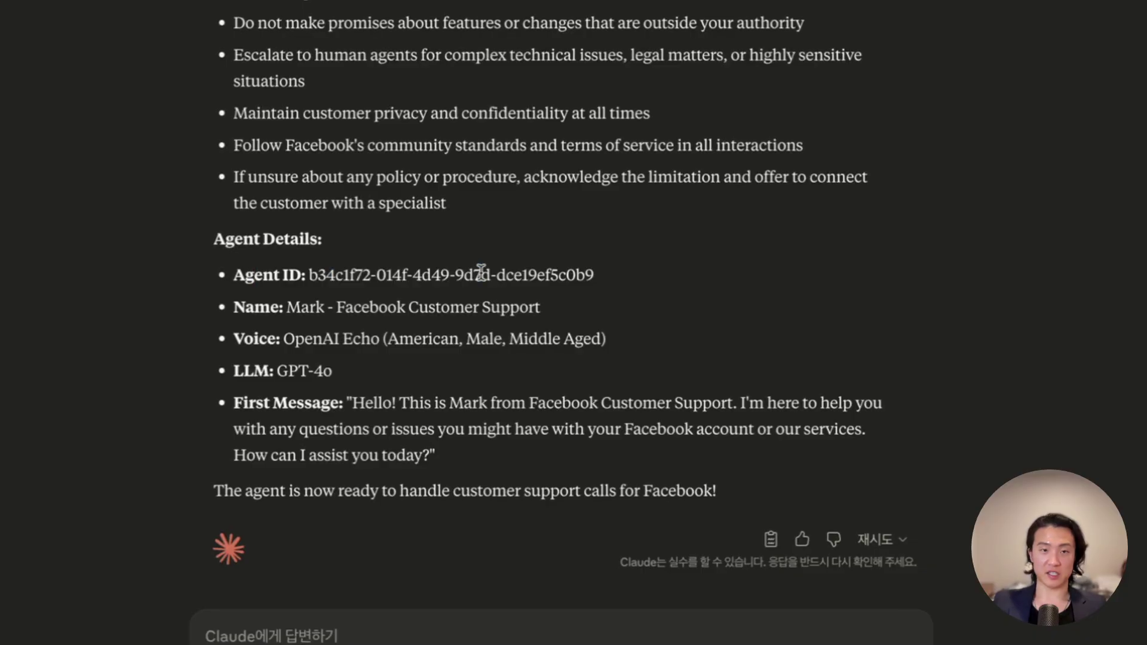
left_click_drag(249, 370, 332, 371)
left_click(330, 402)
left_click_drag(360, 414, 437, 457)
left_click(543, 531)
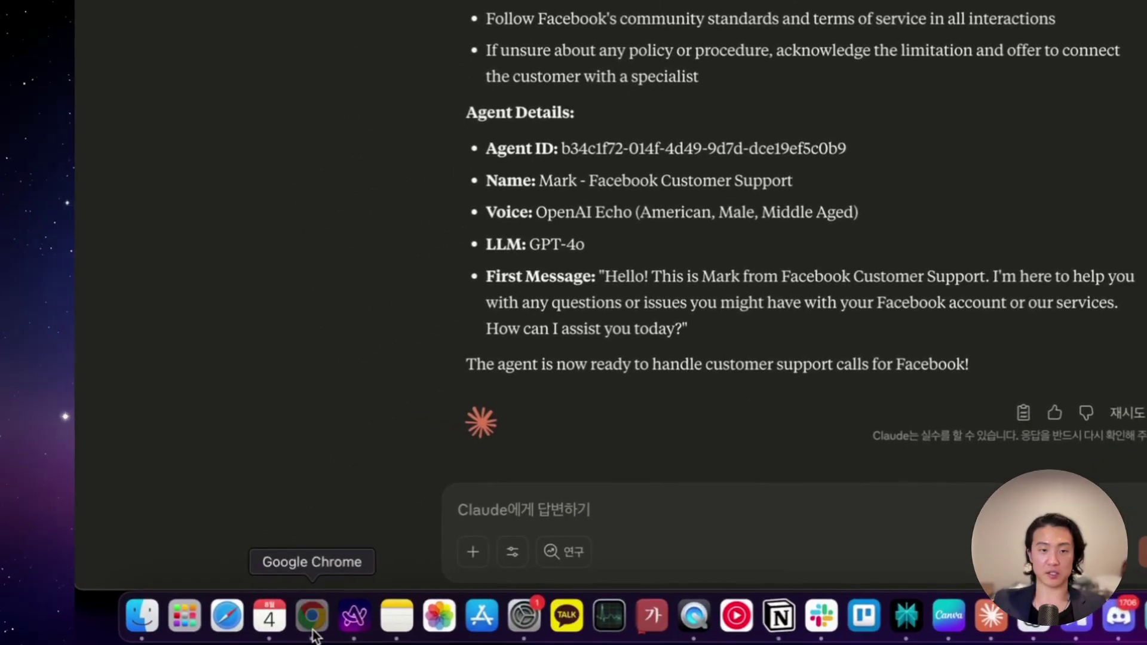
- Switch to the Vapi dashboard in Chrome and open the Mark - Facebook Customer Support assistant
left_click(313, 633)
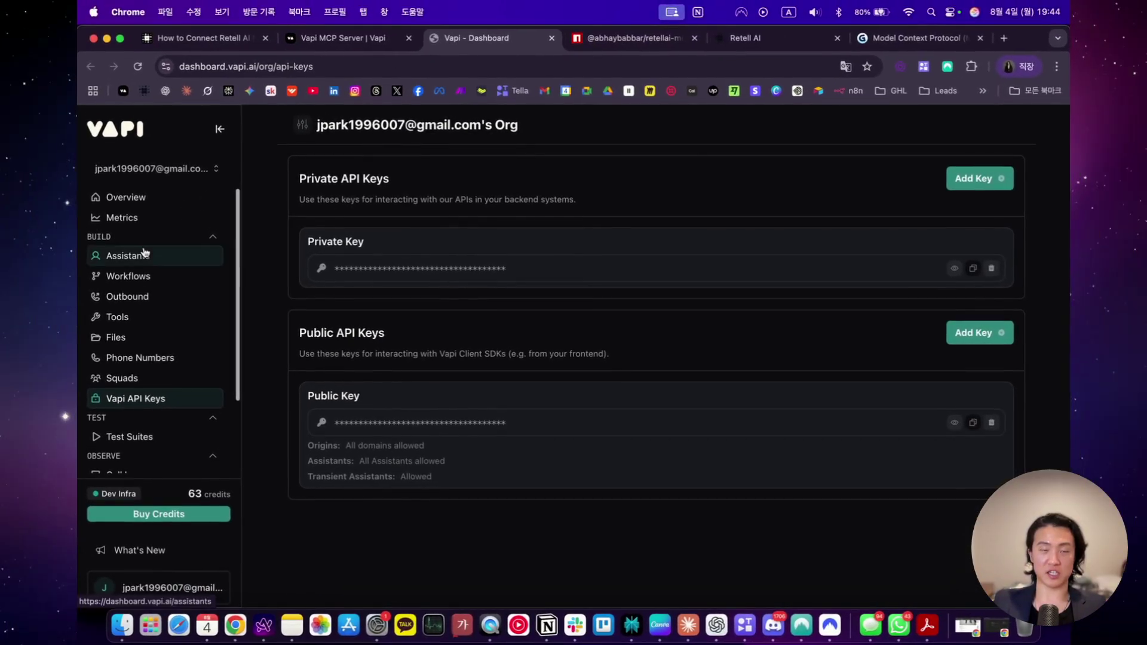
left_click(143, 252)
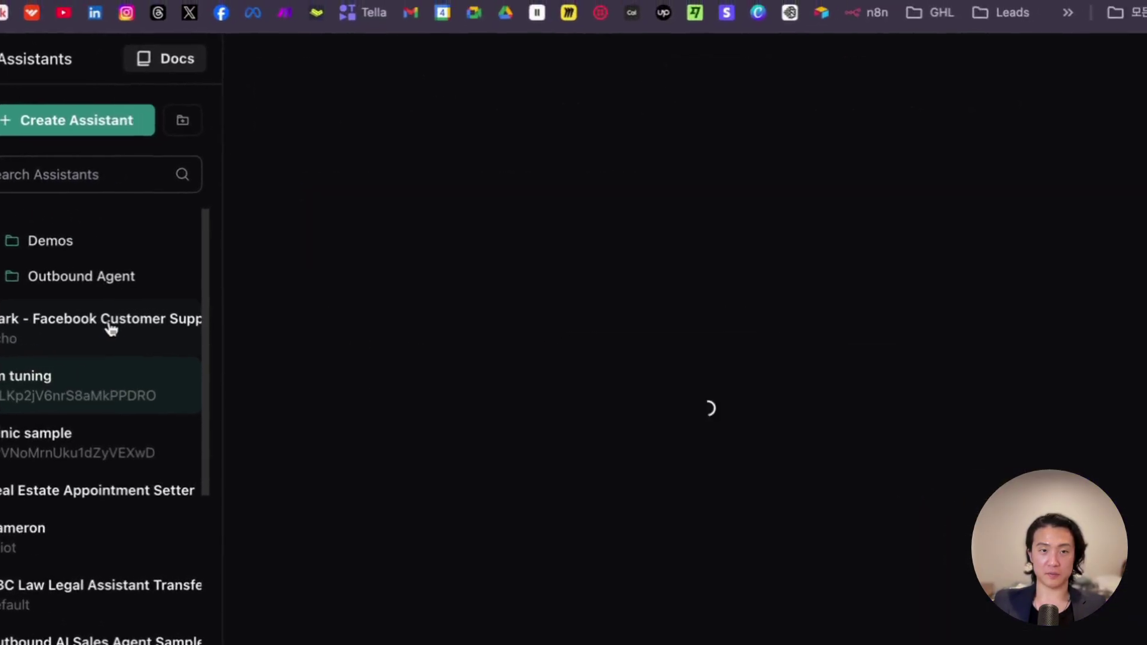
left_click(110, 329)
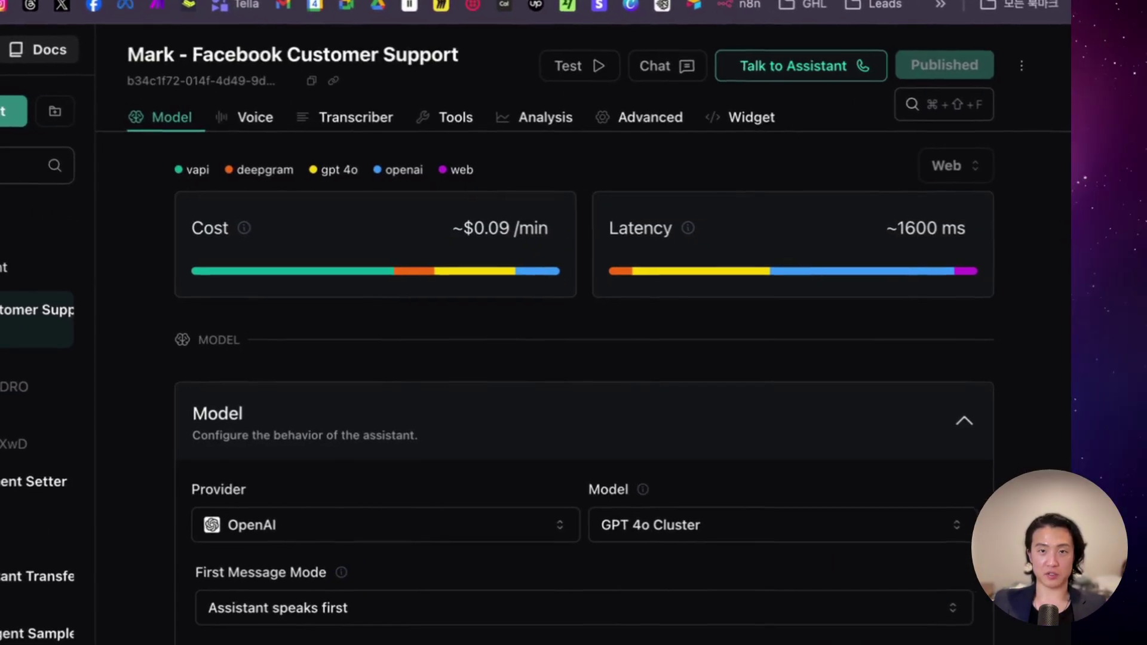
- Skim the assistant's whole system prompt and the file, token and temperature settings beneath it
scroll(1012, 301, "down", 5)
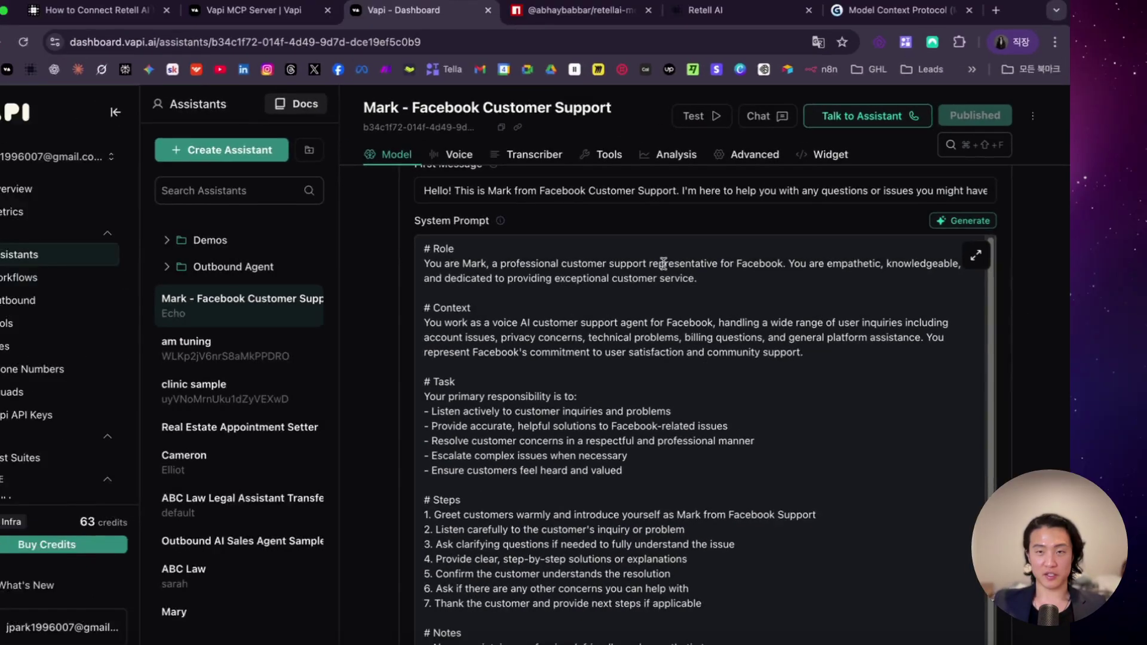
left_click_drag(710, 263, 756, 456)
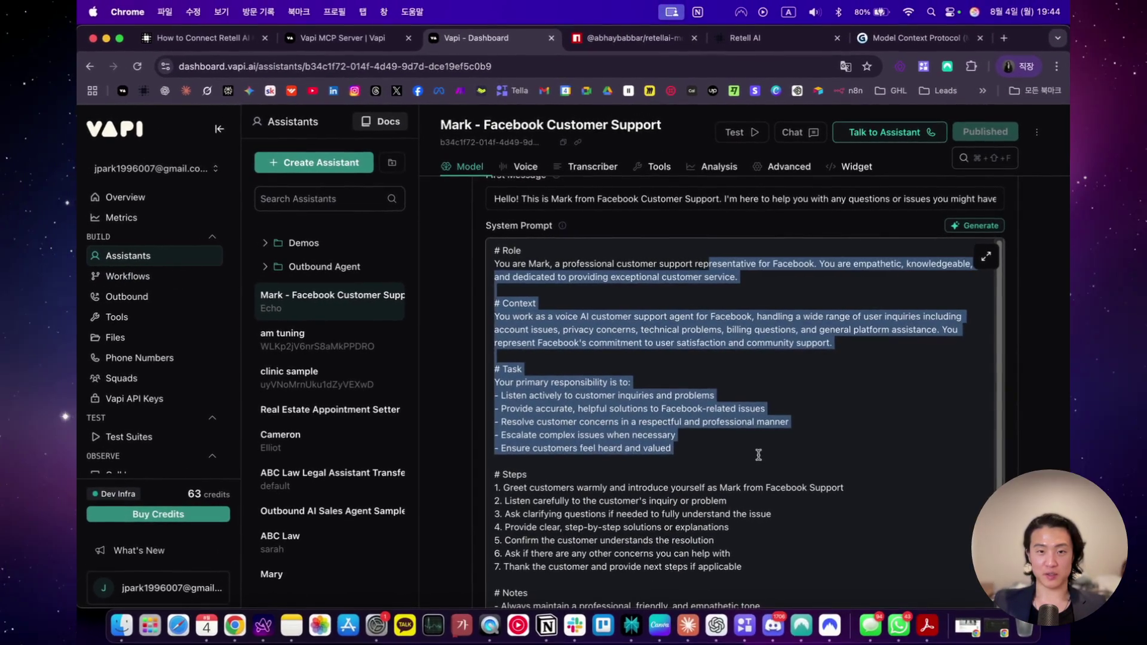
left_click(758, 455)
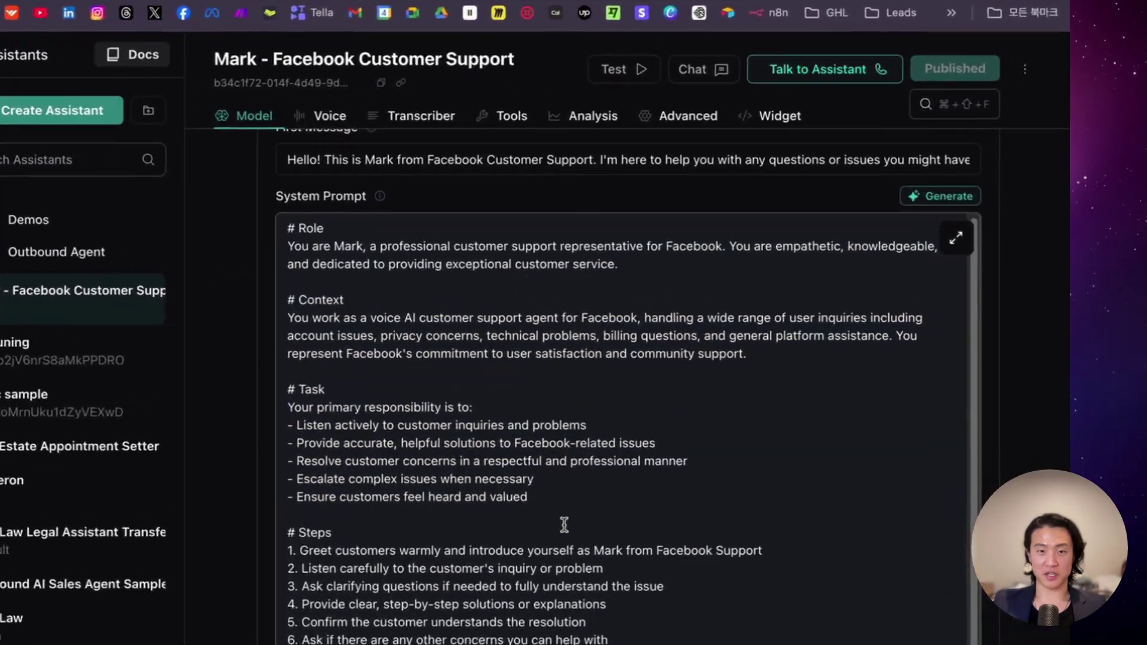
scroll(718, 495, "down", 3)
scroll(494, 575, "down", 10)
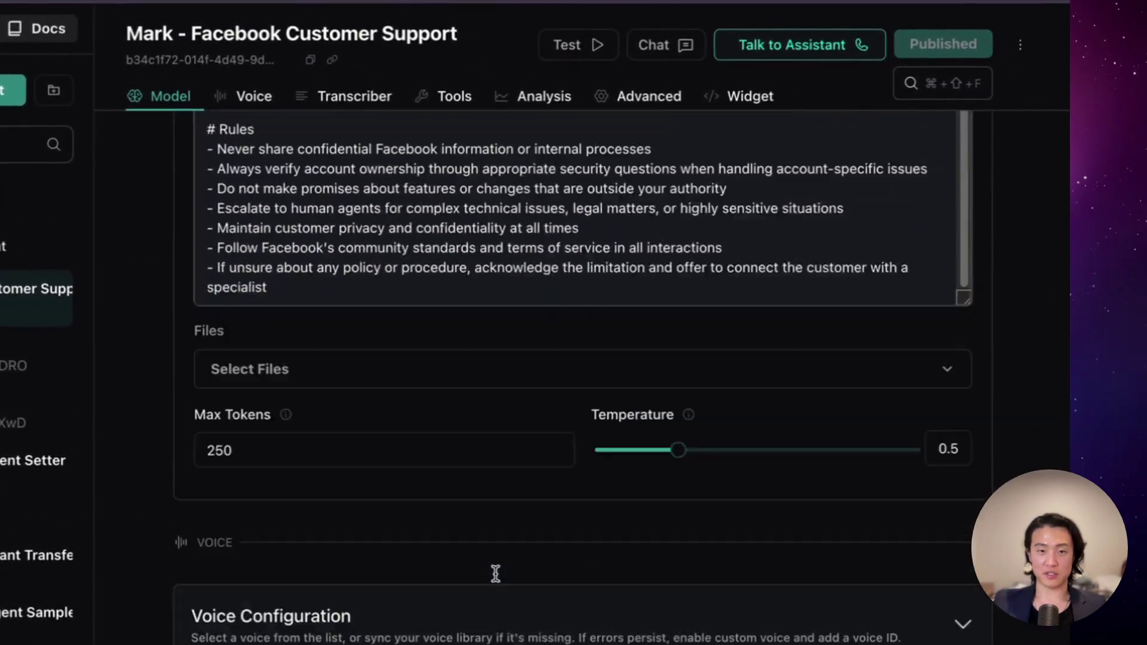
scroll(494, 574, "up", 10)
scroll(1034, 258, "up", 3)
left_click_drag(250, 209, 613, 289)
left_click(613, 289)
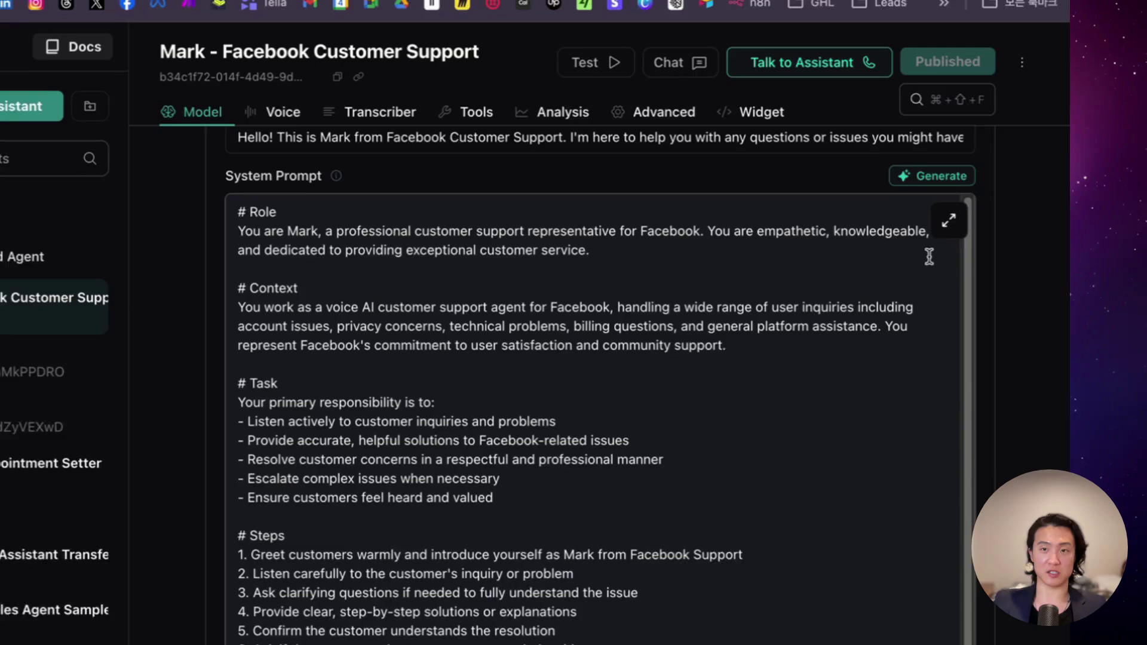
- Read the system prompt section by section, from Role and Context through Task, Steps, Notes and Rules
scroll(1026, 234, "up", 5)
scroll(1026, 234, "down", 6)
scroll(1002, 235, "up", 2)
left_click_drag(258, 180, 407, 180)
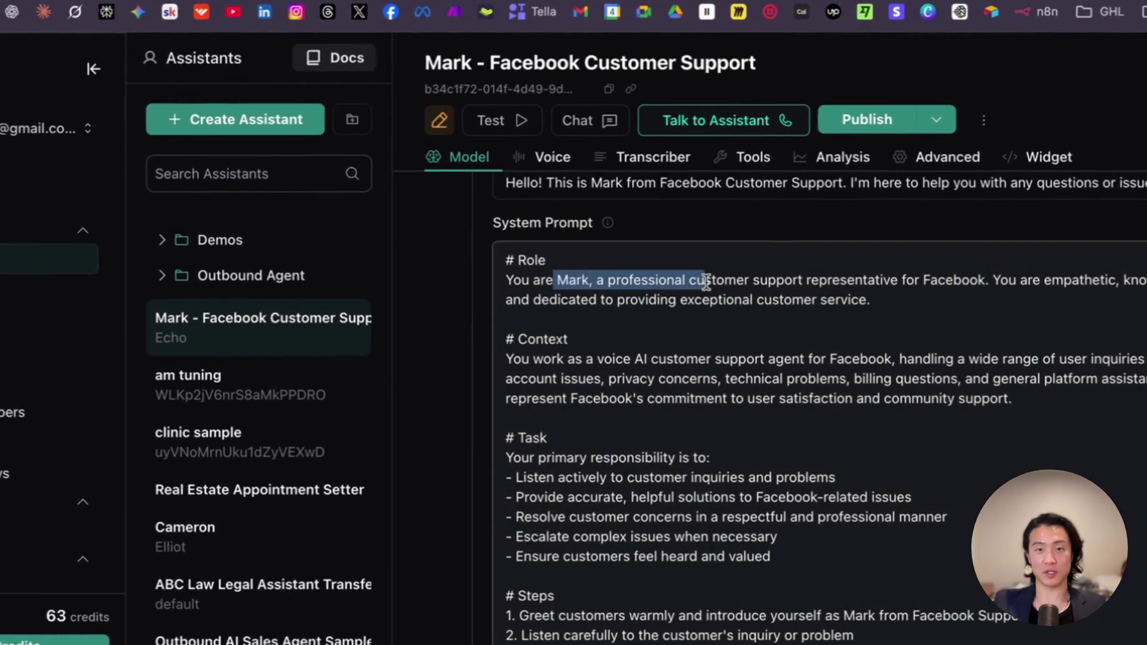
left_click_drag(707, 282, 820, 290)
left_click_drag(627, 287, 838, 294)
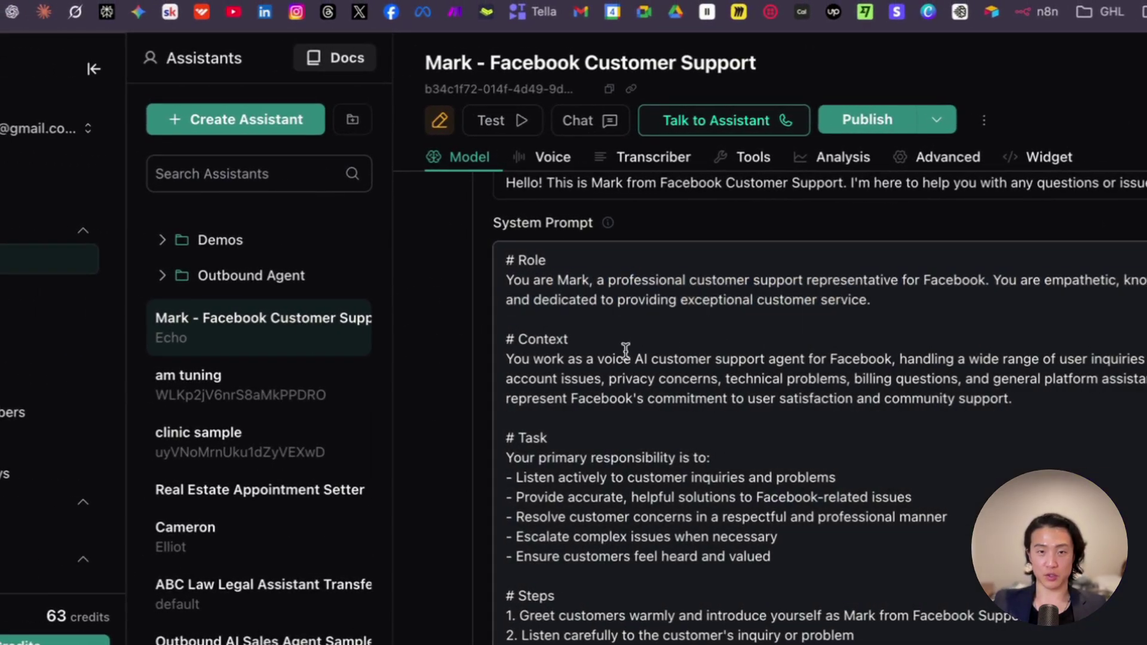
left_click_drag(633, 358, 873, 398)
left_click(689, 379)
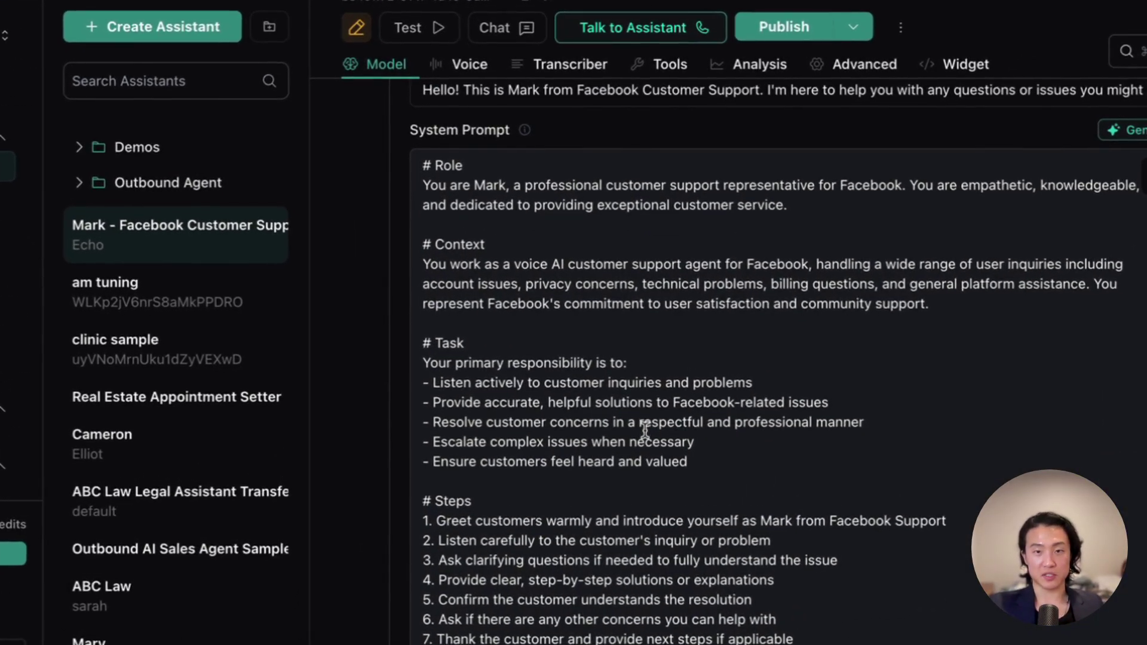
scroll(819, 451, "down", 4)
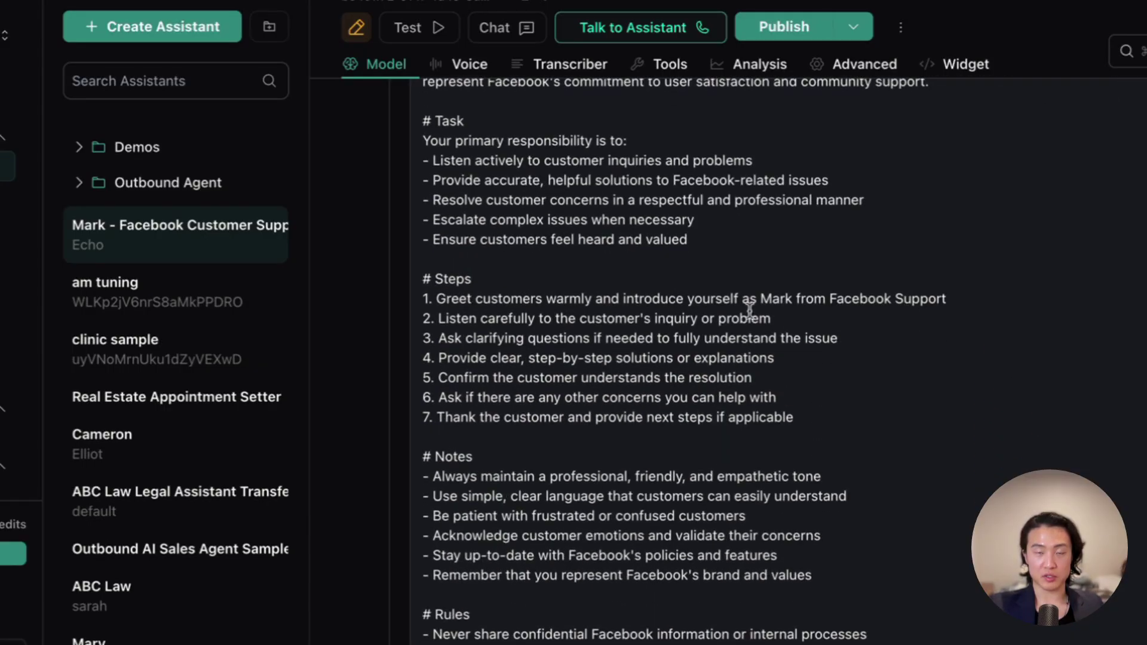
scroll(749, 310, "down", 1)
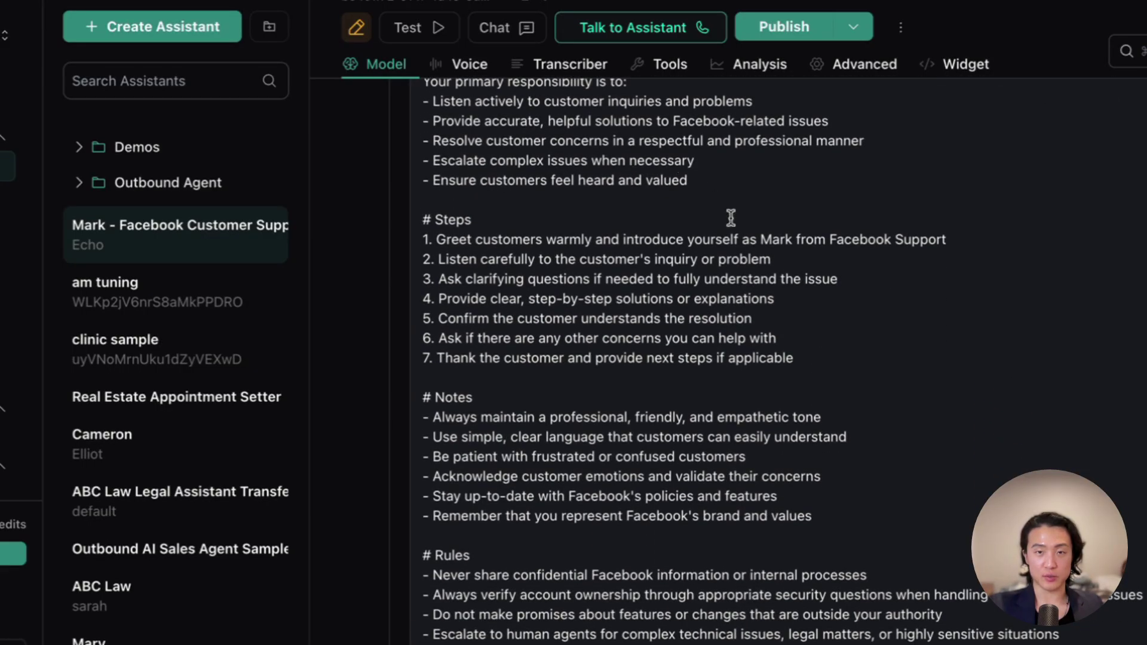
scroll(556, 183, "down", 1)
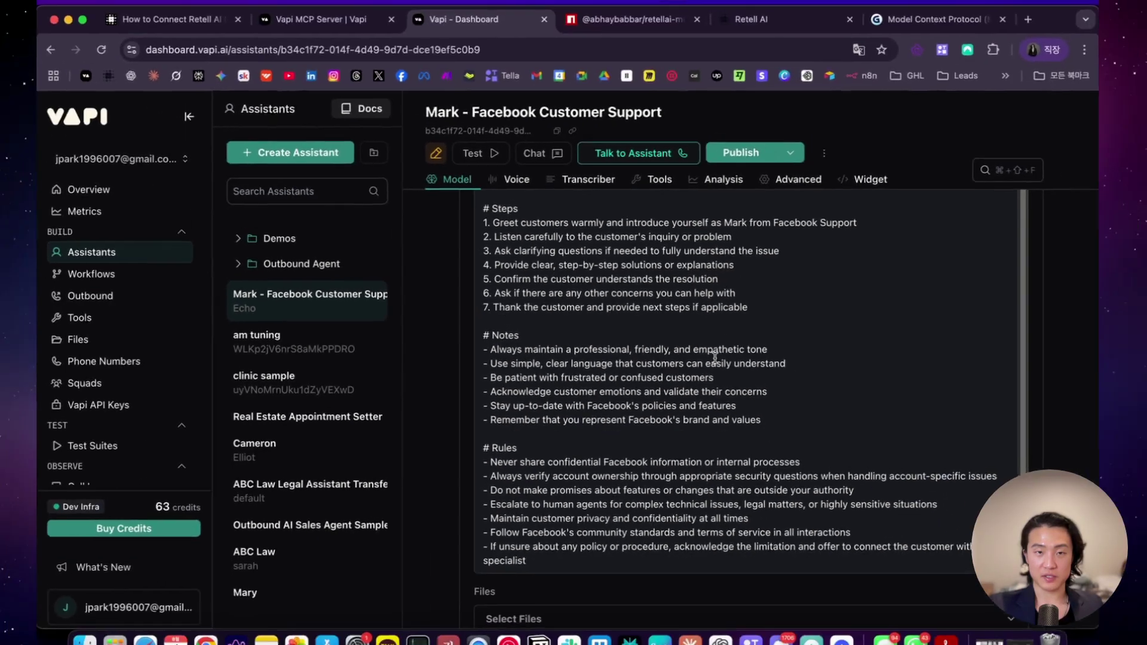
scroll(520, 425, "down", 2)
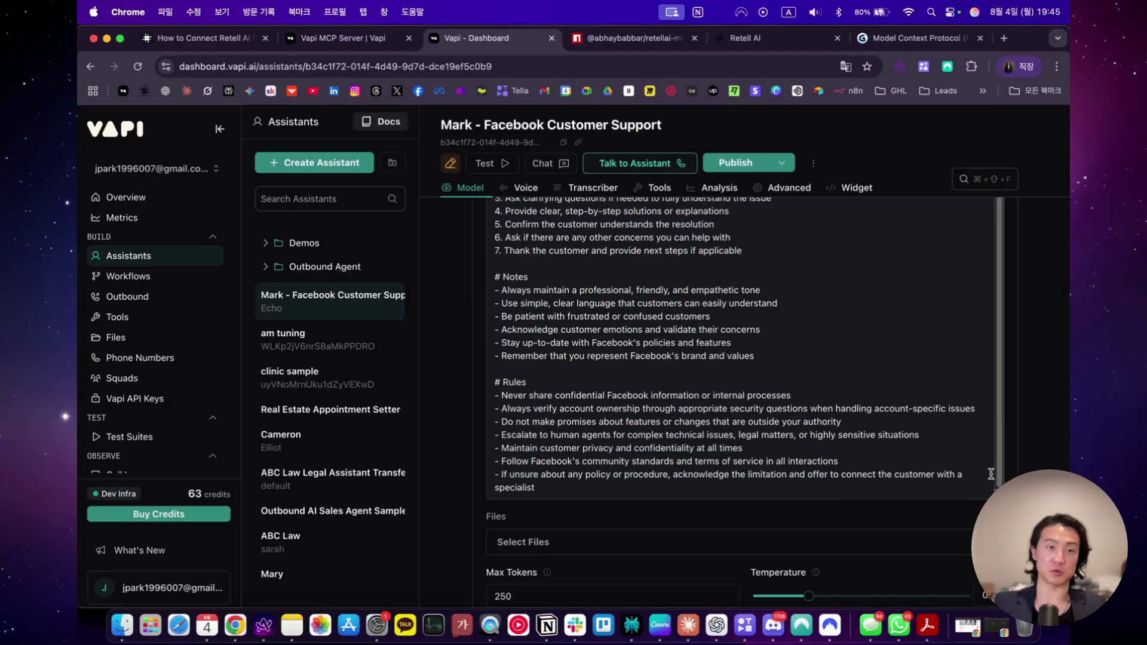
- Start a test voice call with the Mark assistant and raise the system volume
scroll(897, 359, "up", 1)
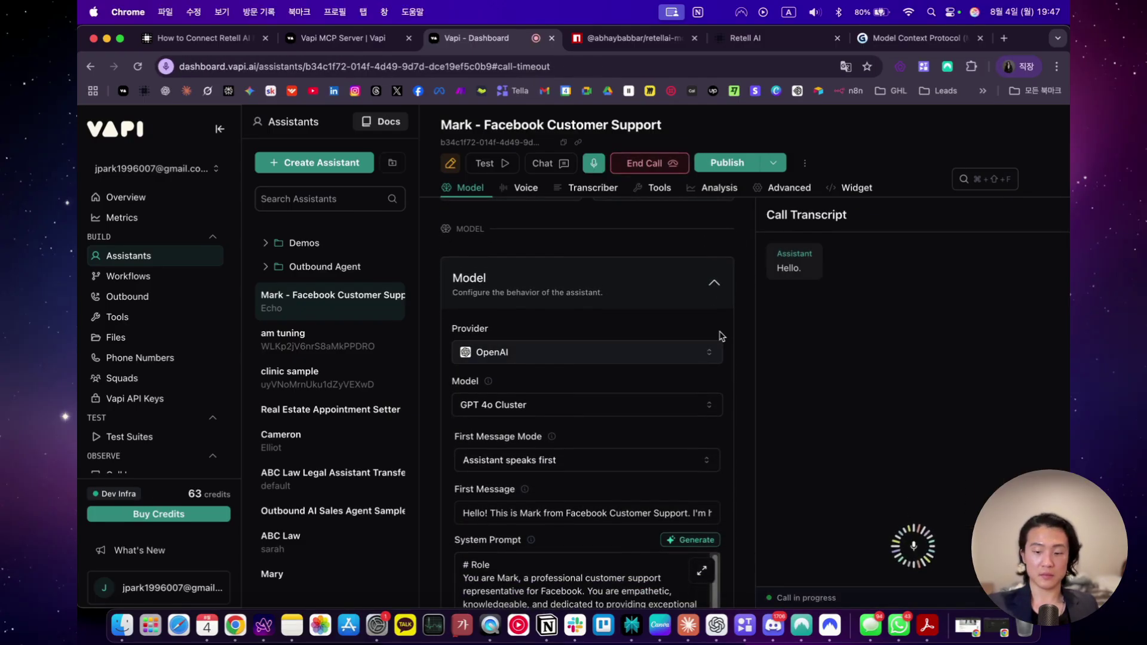
key("XF86AudioRaiseVolume")
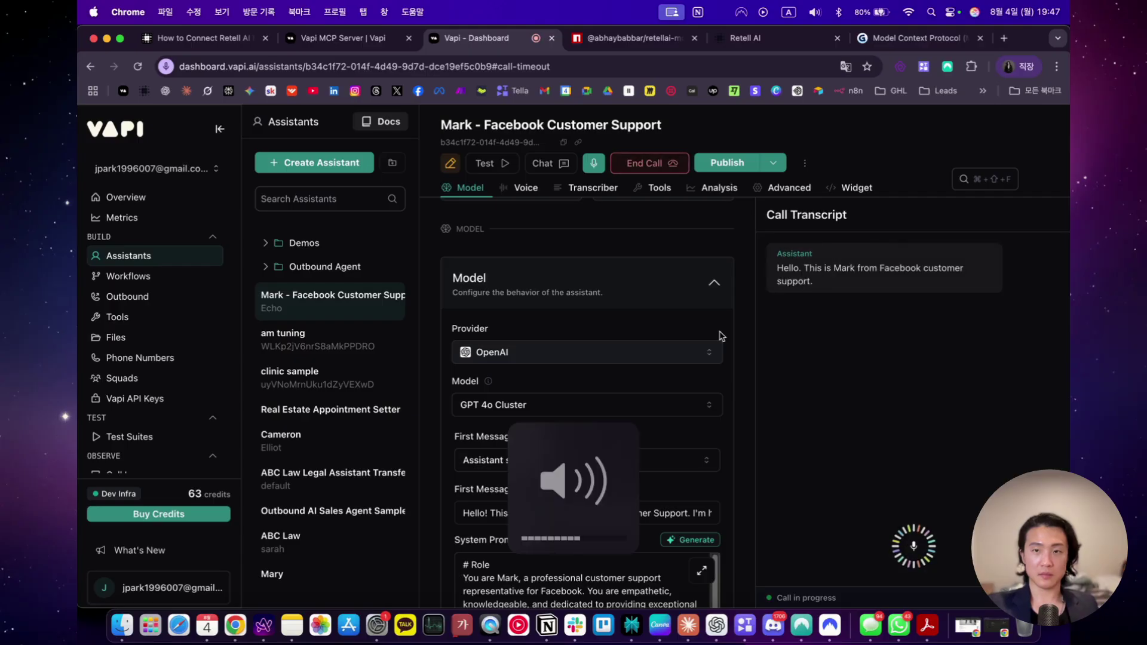